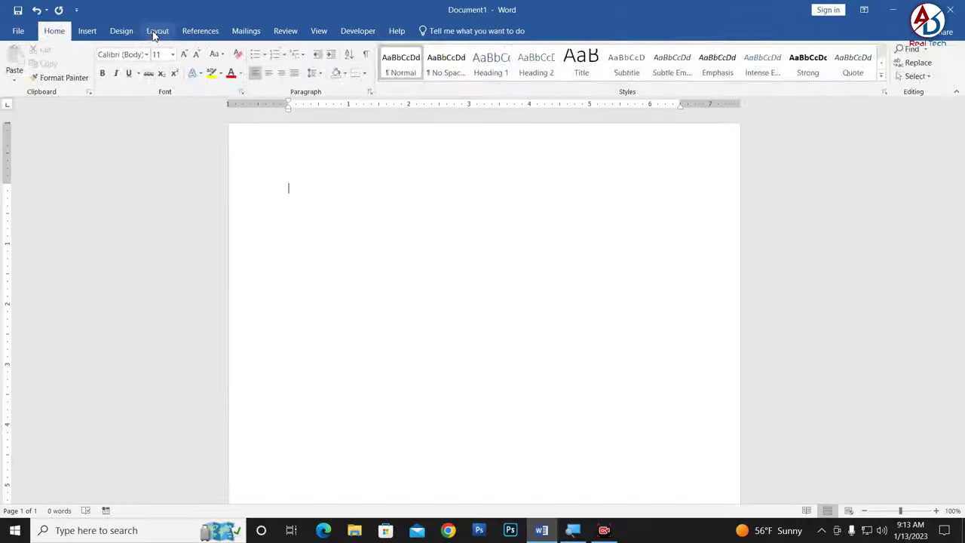
# Set the blank page to A4 paper with Normal 1-inch margins
pyautogui.click(155, 33)
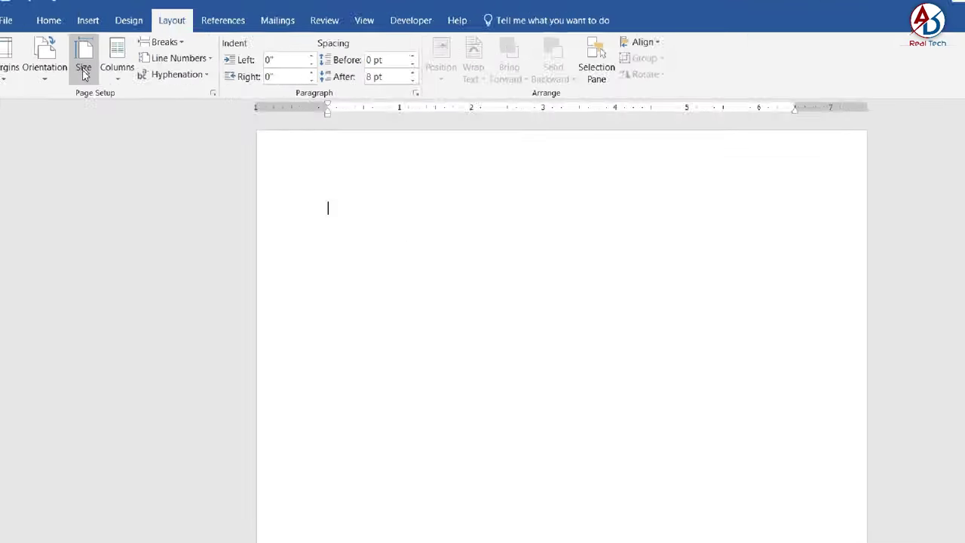
pyautogui.click(84, 75)
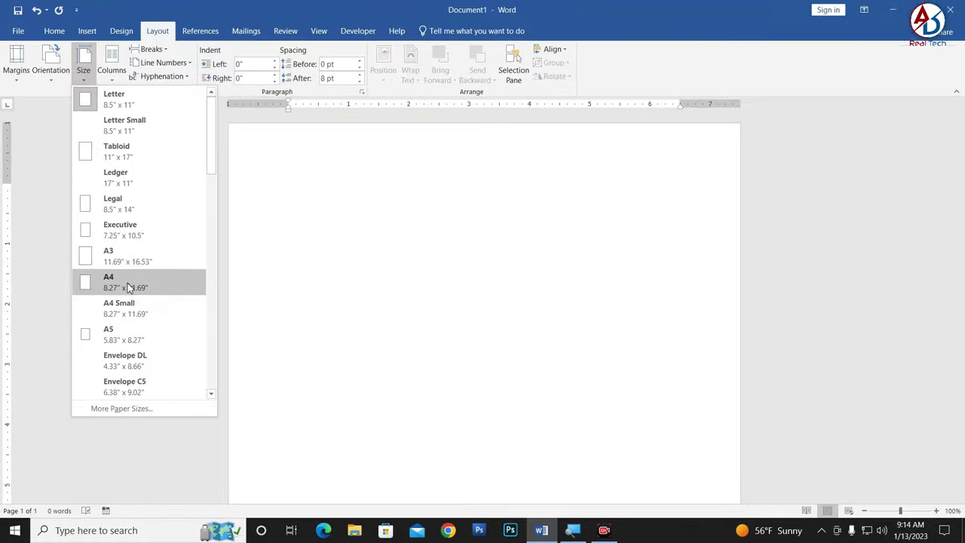
pyautogui.click(127, 282)
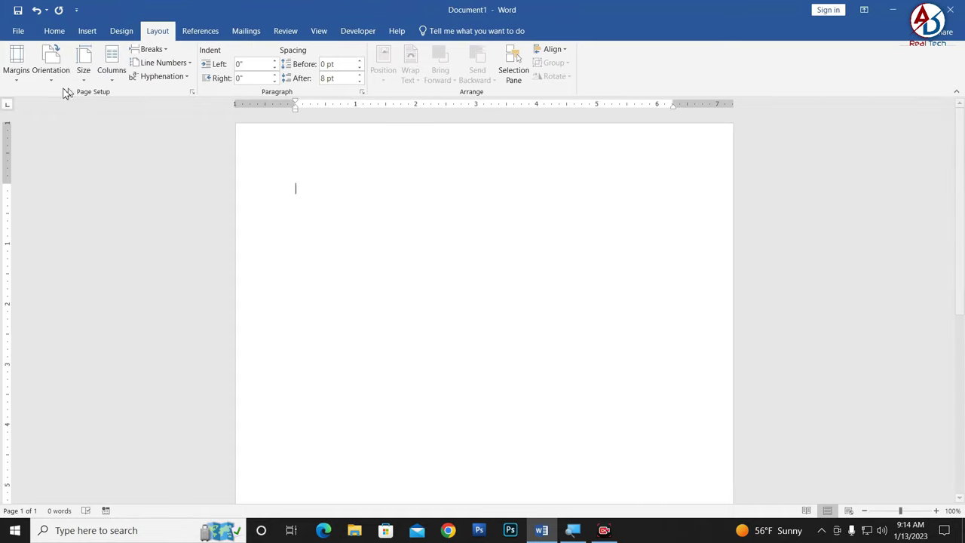
pyautogui.click(16, 72)
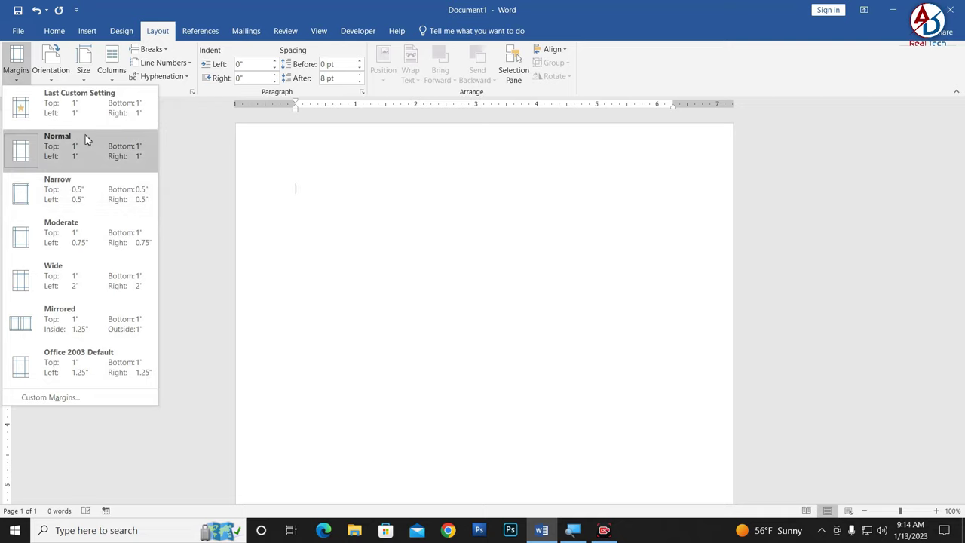
pyautogui.click(85, 156)
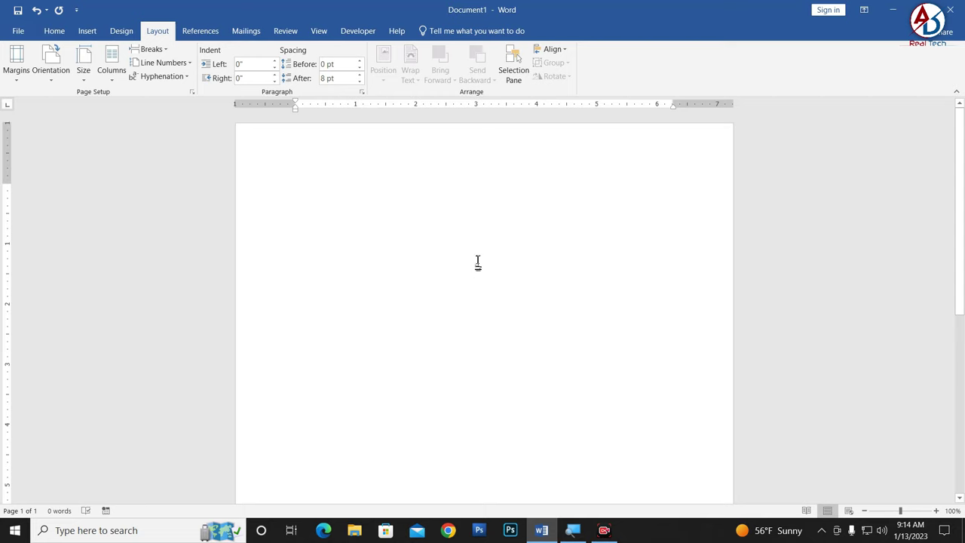
pyautogui.scroll(-5, 477, 273)
pyautogui.scroll(2, 486, 325)
pyautogui.scroll(-3, 598, 275)
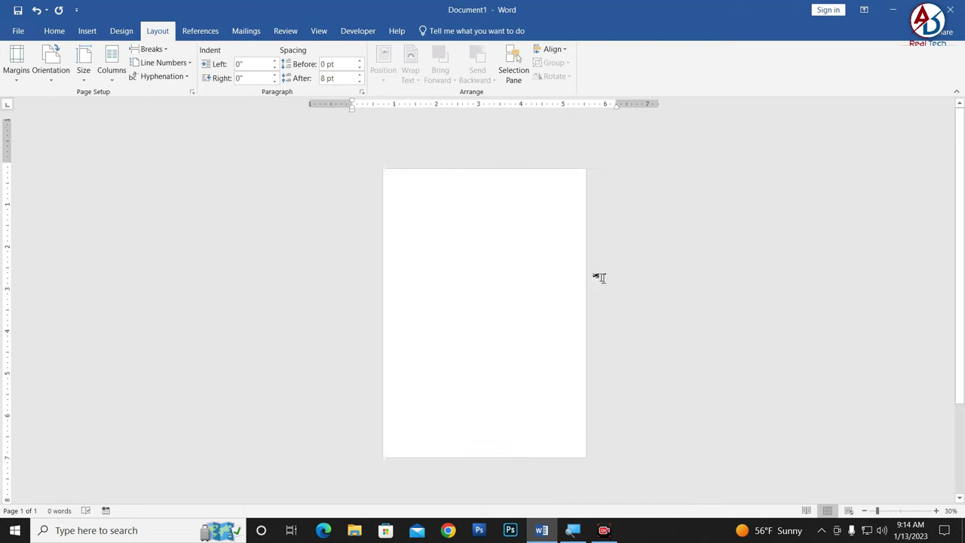
pyautogui.scroll(1, 596, 282)
# Draw a 4.15 × 8.25 inch blue rectangle across the page top with no outline
pyautogui.click(87, 31)
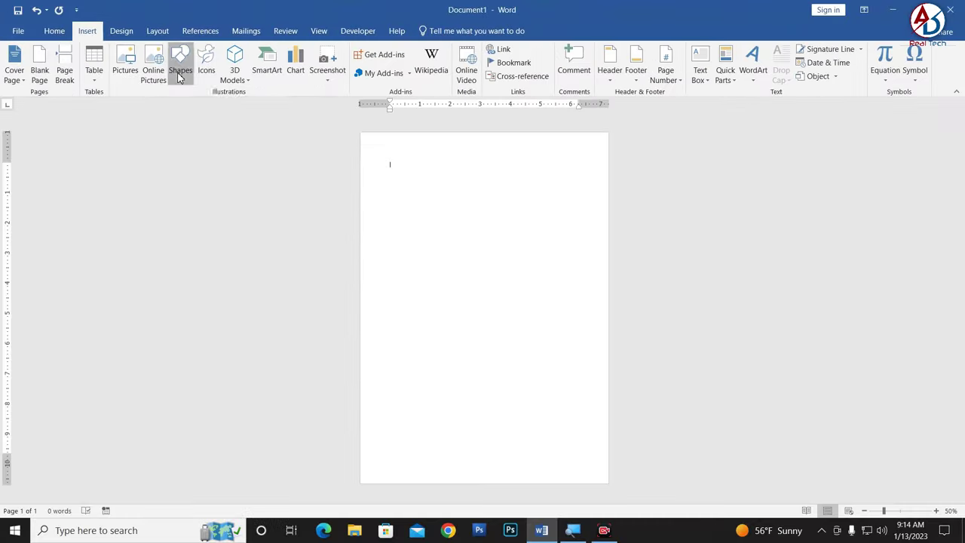
pyautogui.click(181, 76)
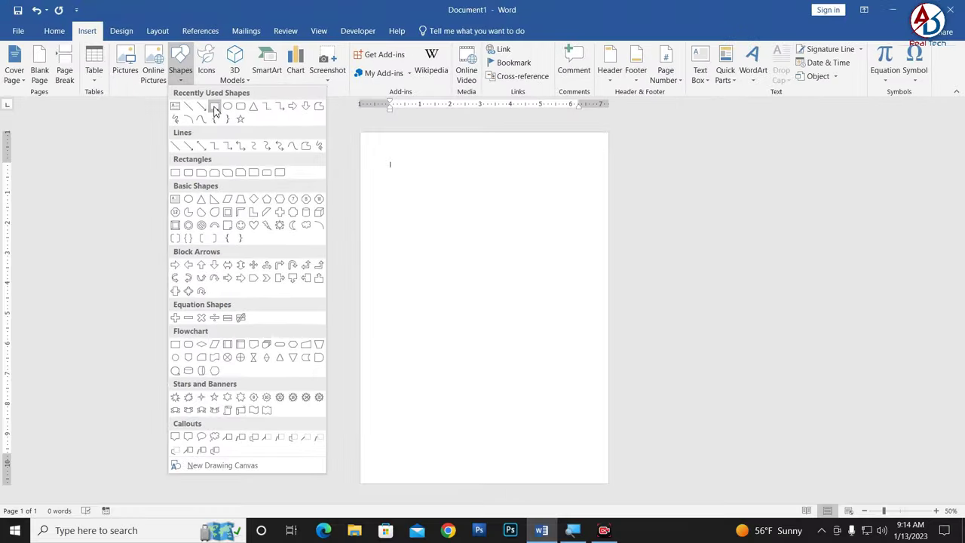
pyautogui.click(215, 106)
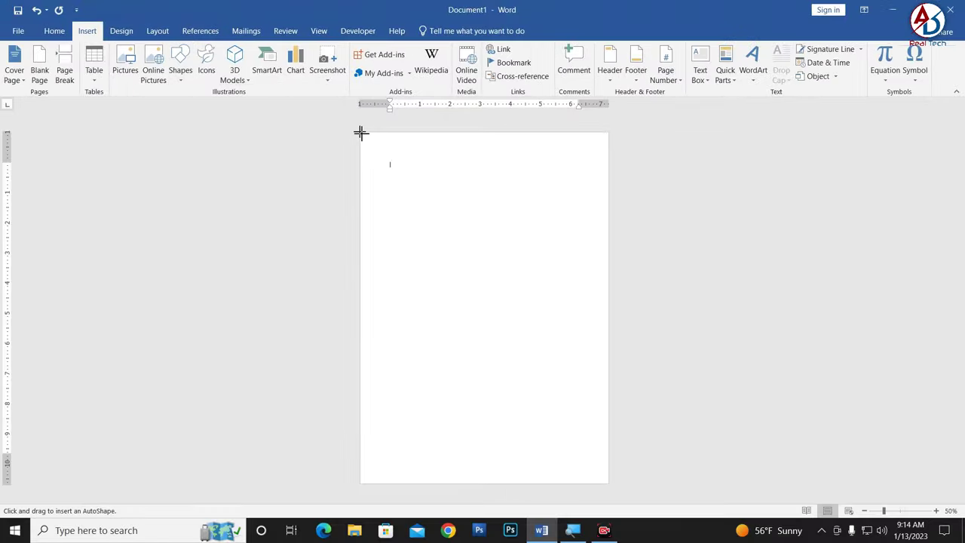
pyautogui.moveTo(360, 133); pyautogui.dragTo(610, 258)
pyautogui.scroll(2, 513, 268)
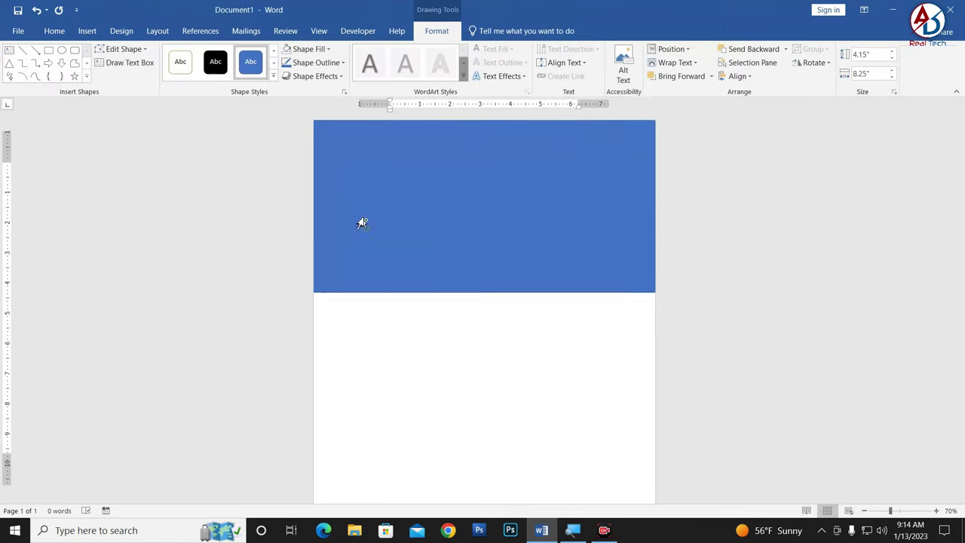
pyautogui.click(312, 62)
pyautogui.click(321, 172)
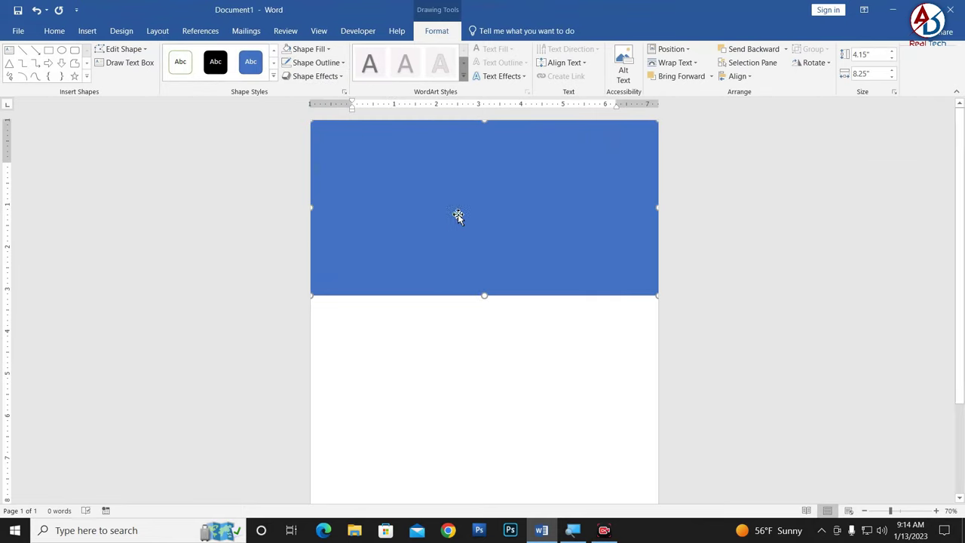
# Give the rectangle a gradient fill, keeping only two gradient stops
pyautogui.rightClick(449, 203)
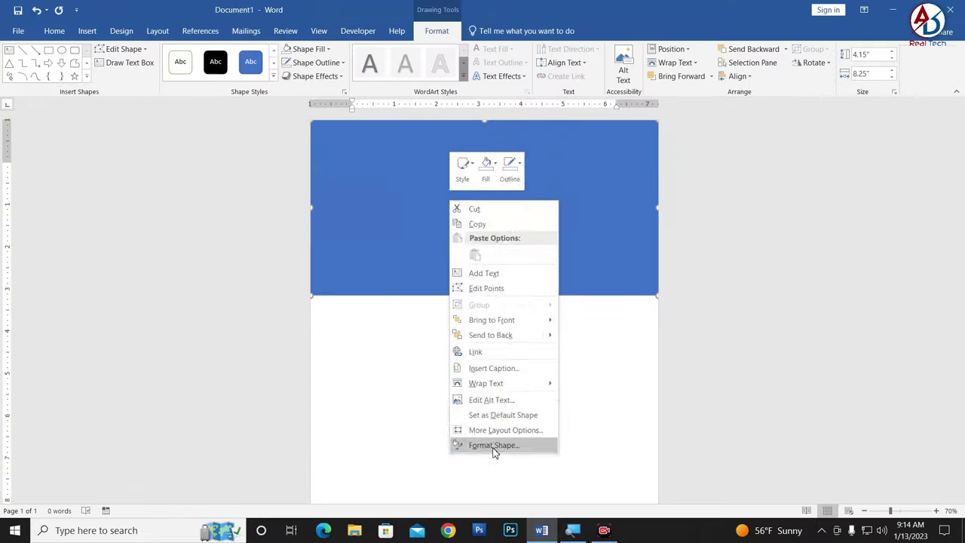
pyautogui.click(493, 446)
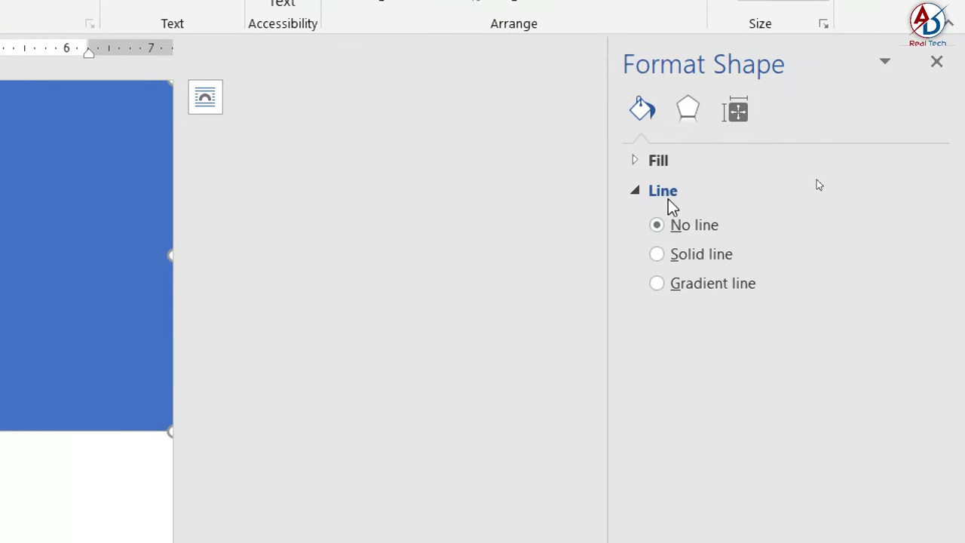
pyautogui.click(644, 162)
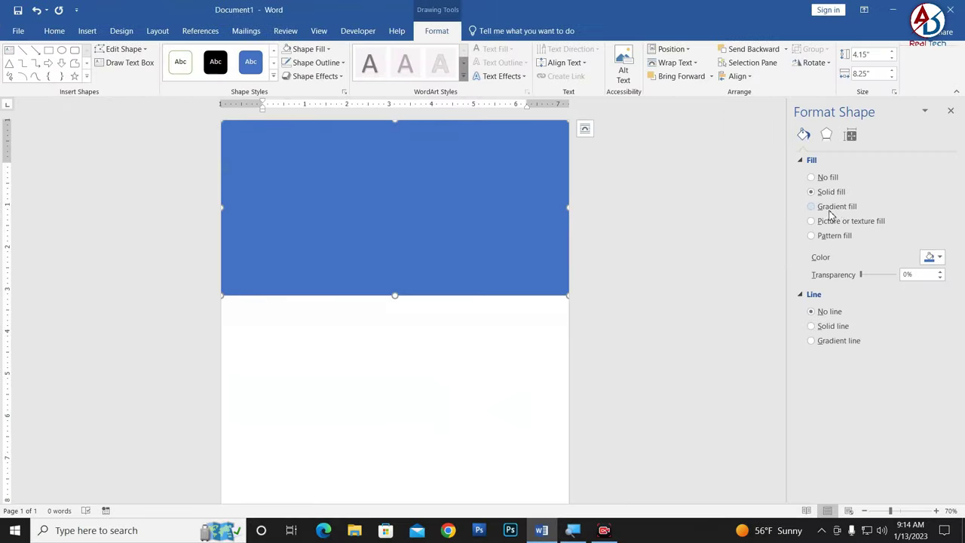
pyautogui.click(829, 208)
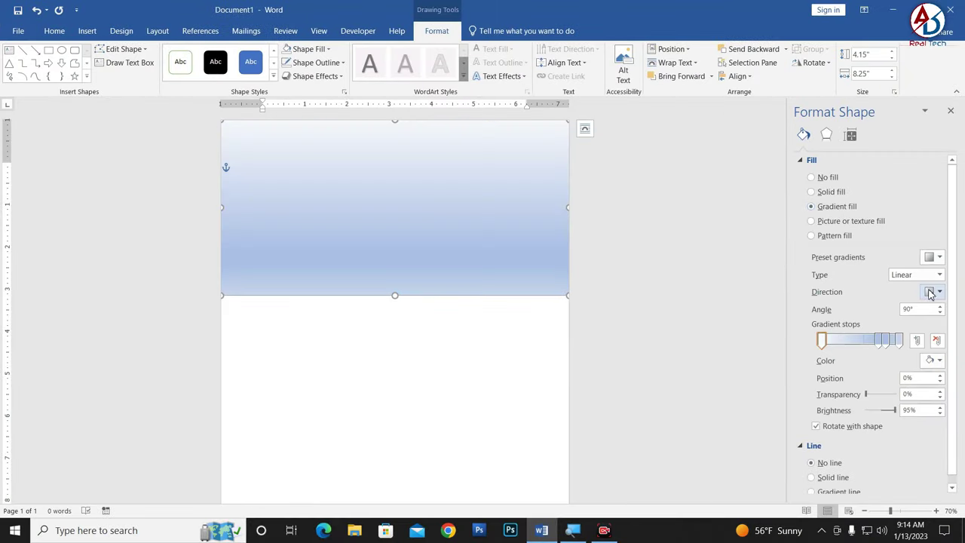
pyautogui.click(886, 340)
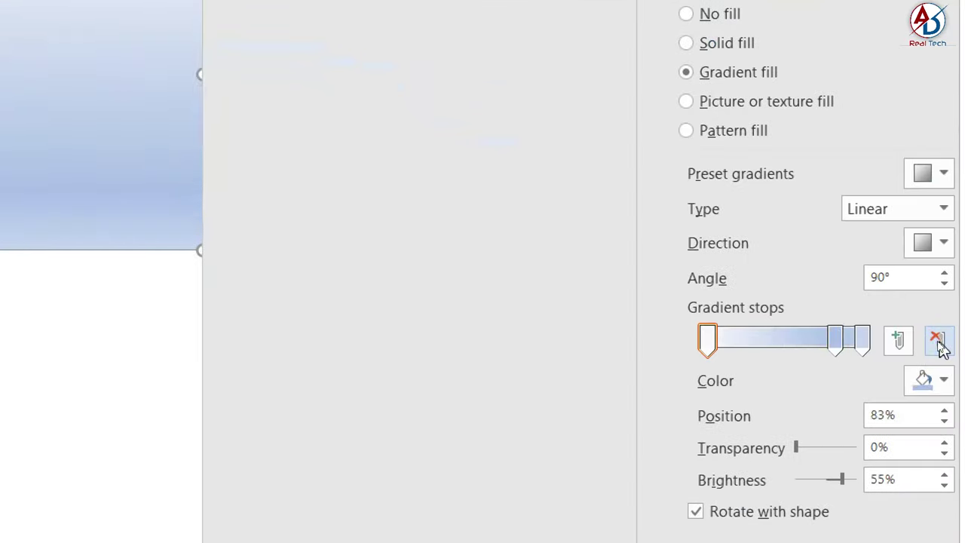
pyautogui.click(940, 345)
pyautogui.click(940, 345)
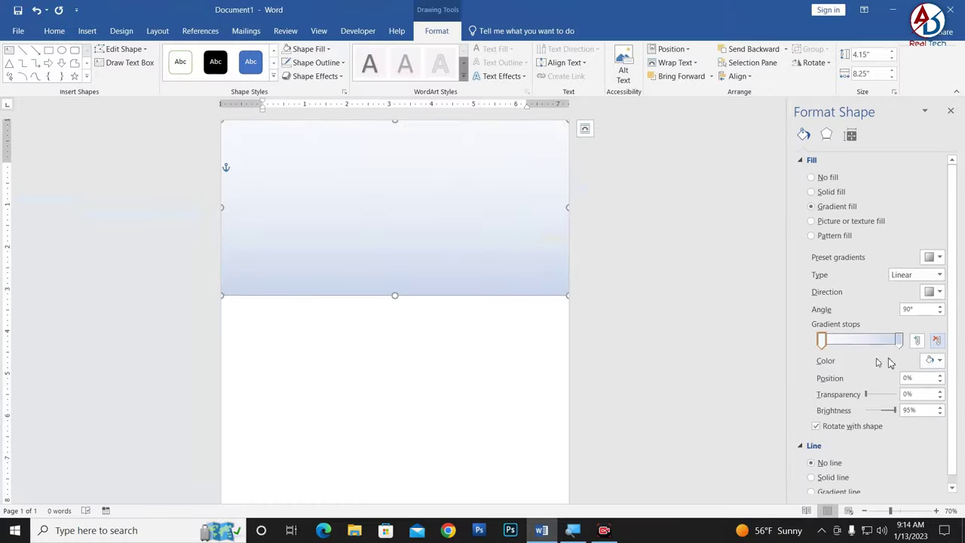
# Make the right gradient stop blue and the left stop white with some transparency
pyautogui.click(899, 340)
pyautogui.click(939, 361)
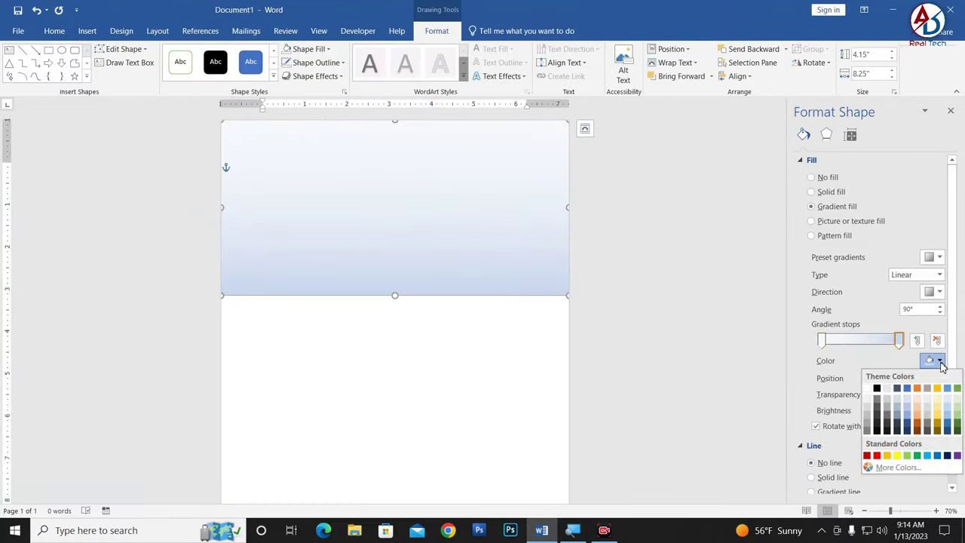
pyautogui.click(937, 455)
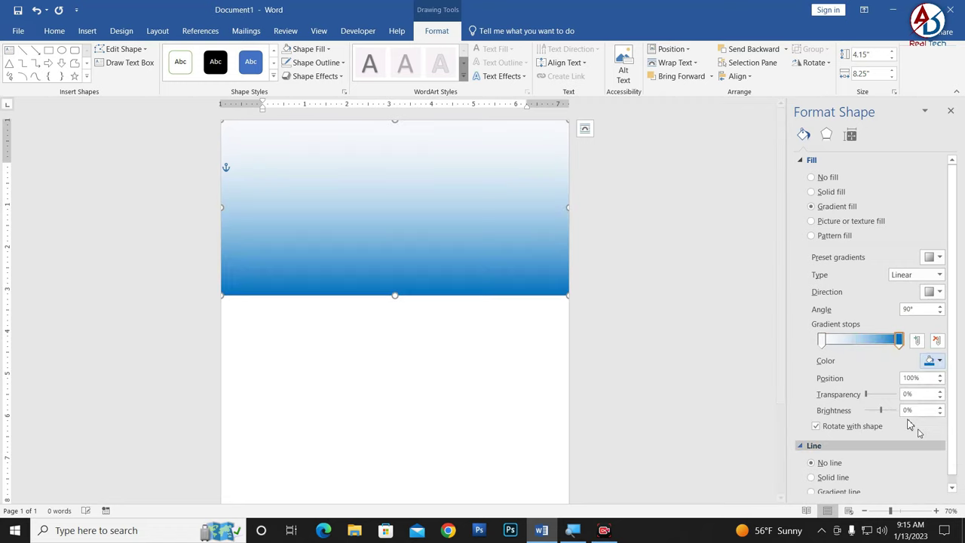
pyautogui.click(823, 343)
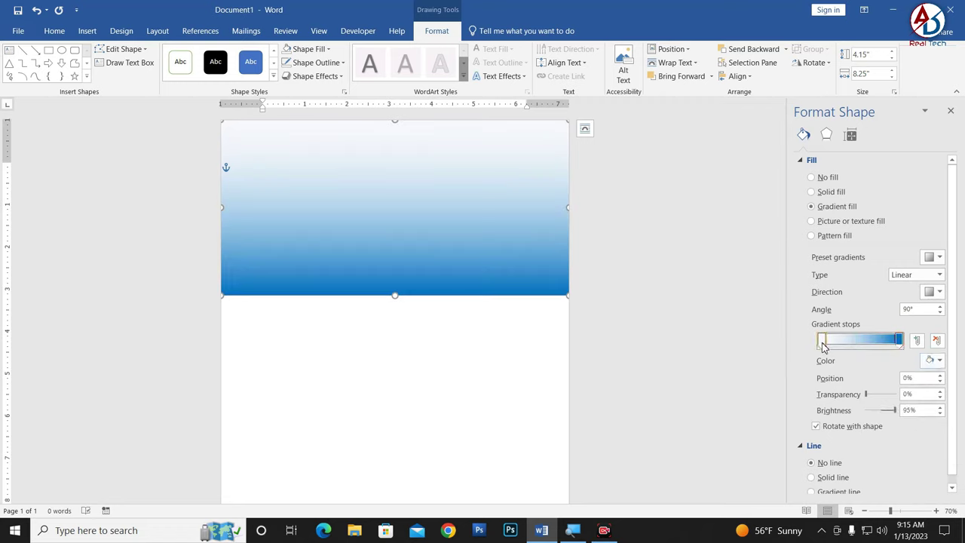
pyautogui.click(939, 361)
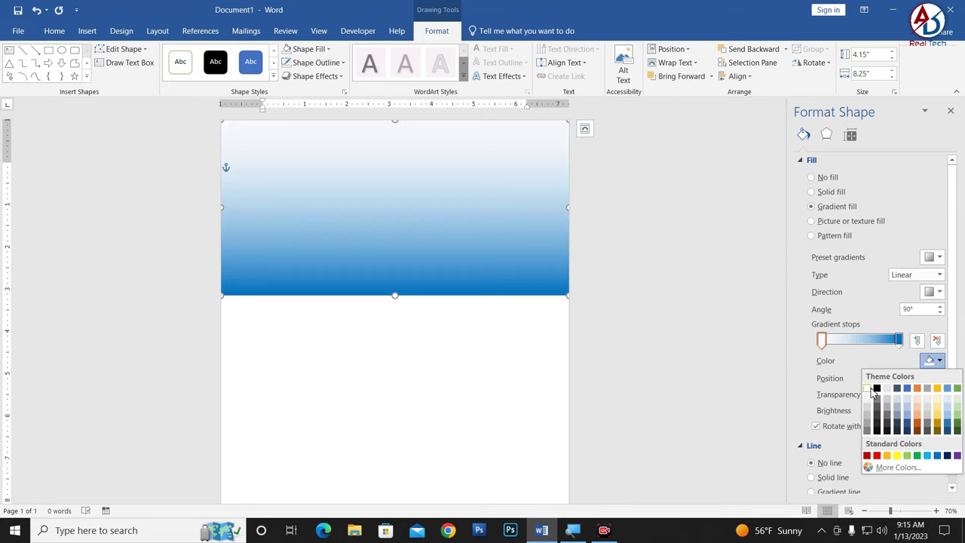
pyautogui.click(867, 389)
pyautogui.moveTo(867, 399)
pyautogui.mouseDown()
pyautogui.moveTo(902, 408)
pyautogui.moveTo(839, 395)
pyautogui.mouseUp()
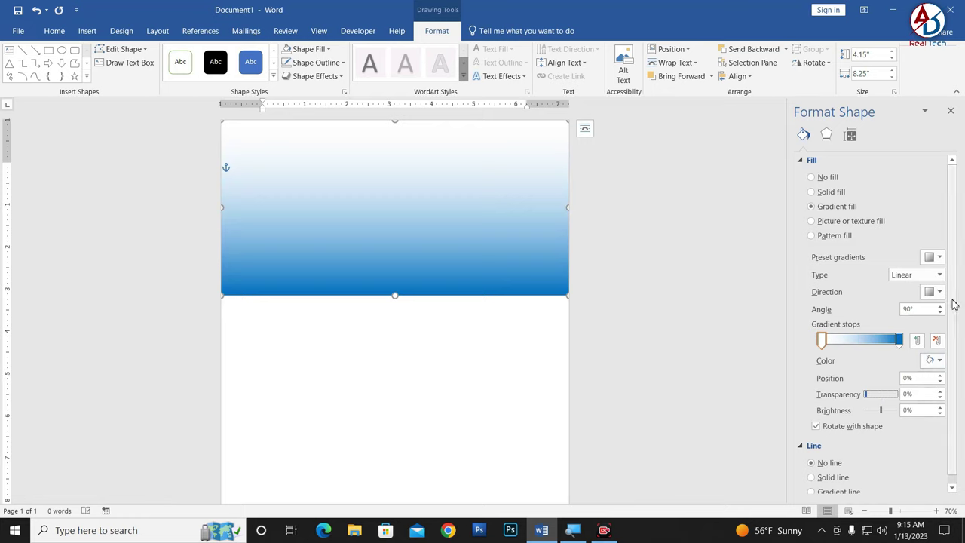
# Set the gradient direction to Linear Up so blue sits at the top
pyautogui.click(939, 294)
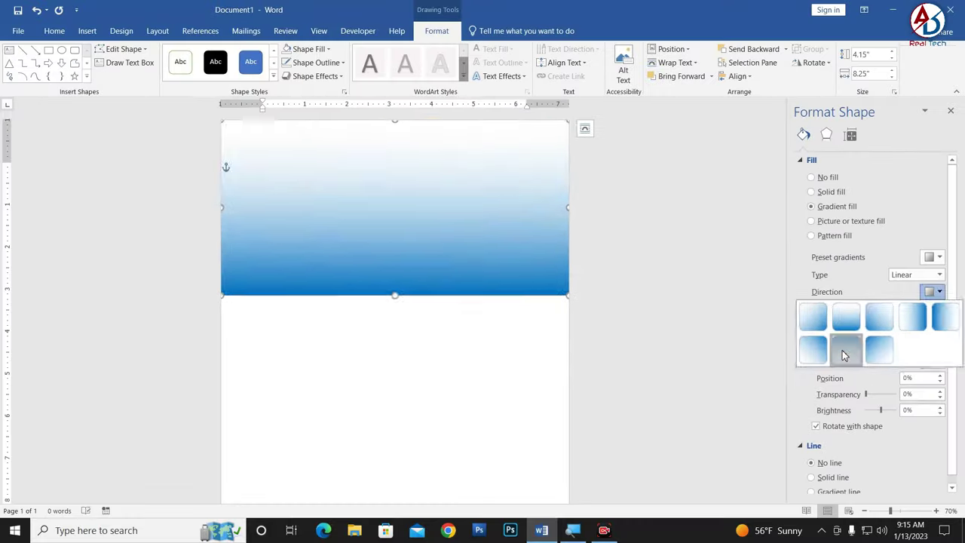
pyautogui.click(844, 361)
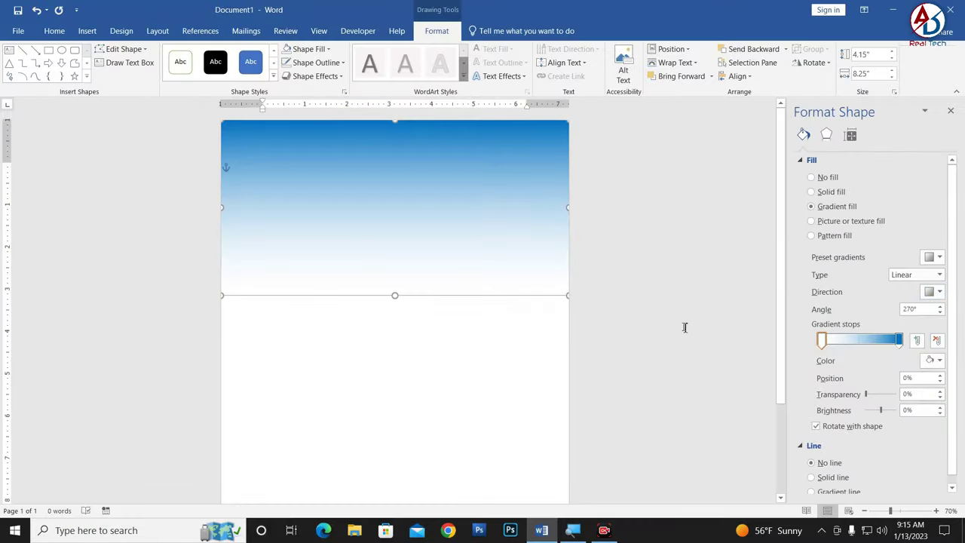
pyautogui.click(435, 334)
pyautogui.keyDown('ctrl'); pyautogui.scroll(-6, 430, 333); pyautogui.keyUp('ctrl')
pyautogui.keyDown('ctrl'); pyautogui.scroll(2, 523, 215); pyautogui.keyUp('ctrl')
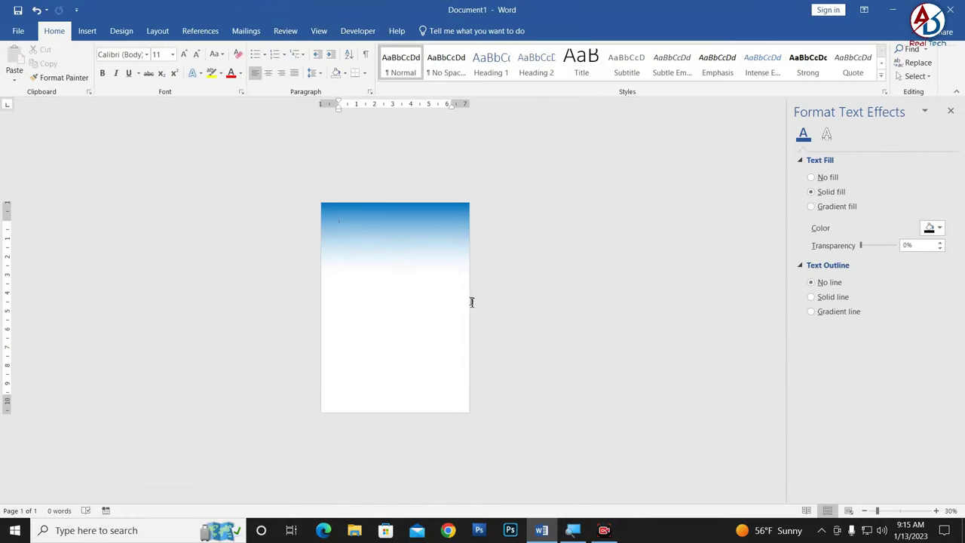
pyautogui.keyDown('ctrl'); pyautogui.scroll(2, 429, 282); pyautogui.keyUp('ctrl')
# Make the white gradient stop 100% transparent
pyautogui.click(441, 208)
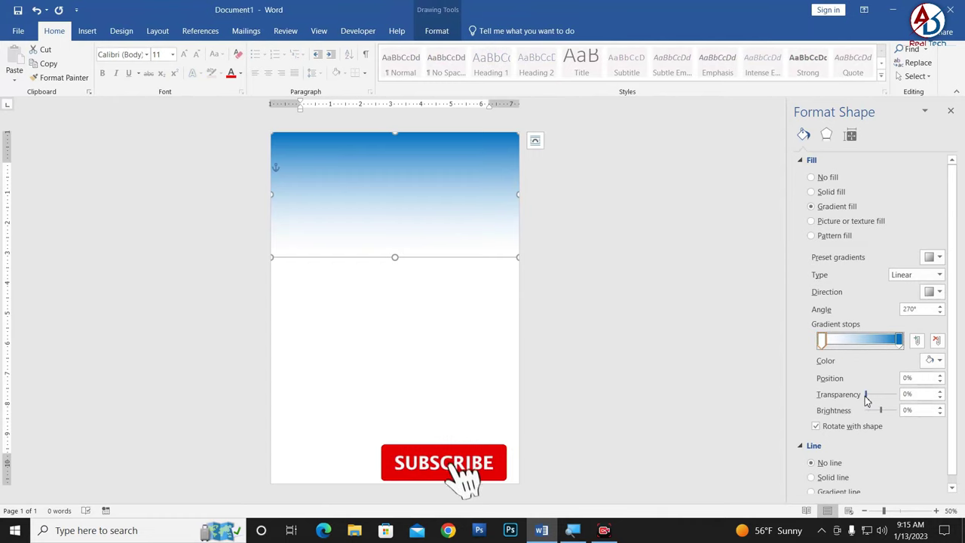
pyautogui.moveTo(865, 394); pyautogui.dragTo(897, 395)
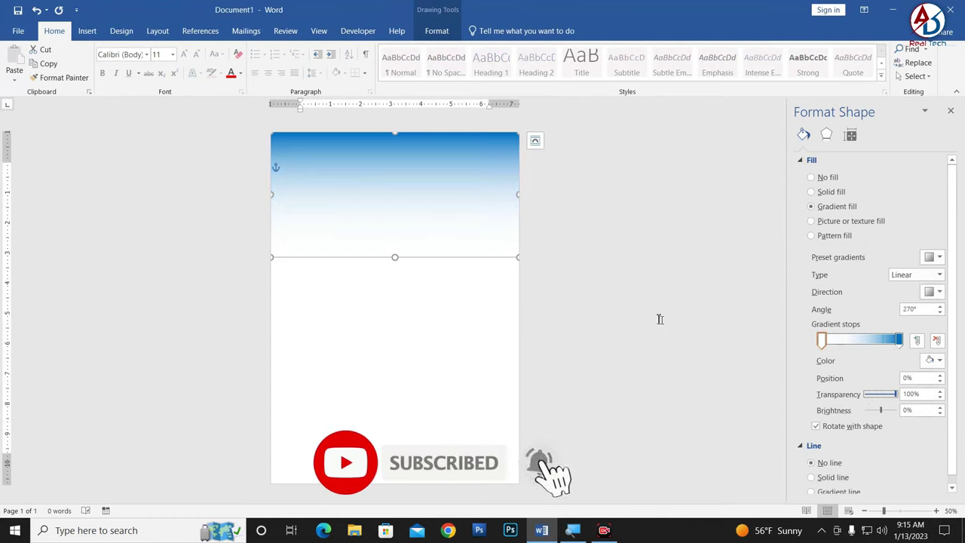
pyautogui.click(463, 260)
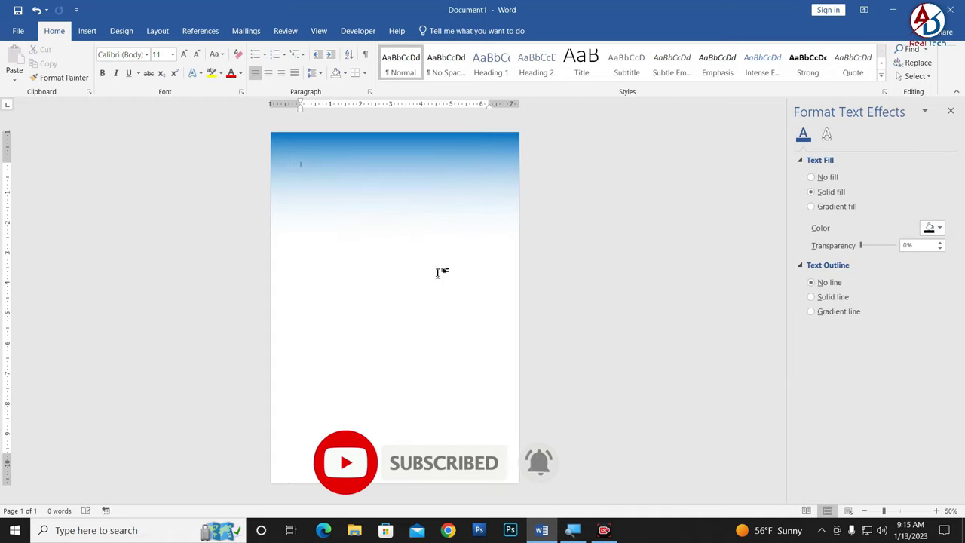
# Stretch the gradient rectangle down to about mid-page
pyautogui.click(473, 208)
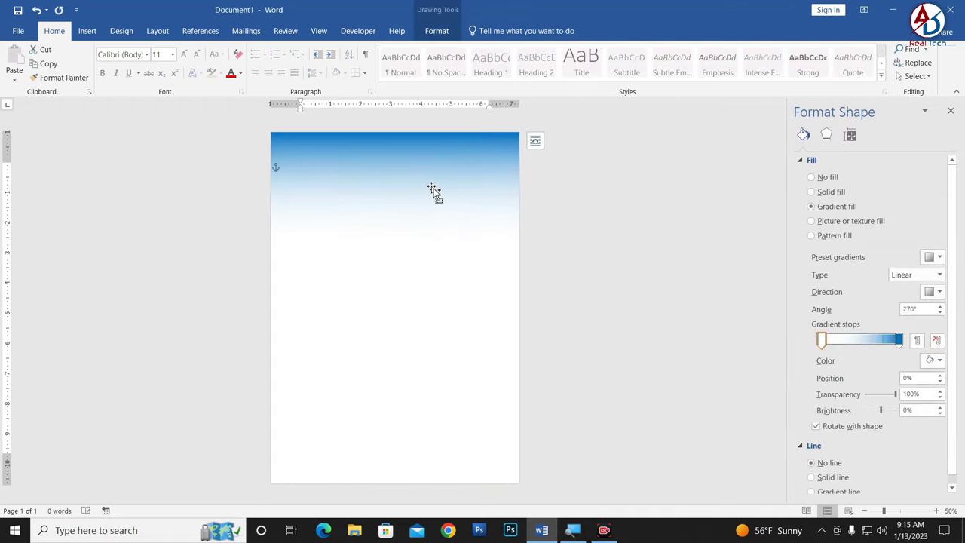
pyautogui.scroll(3, 430, 189)
pyautogui.moveTo(397, 322); pyautogui.dragTo(394, 407)
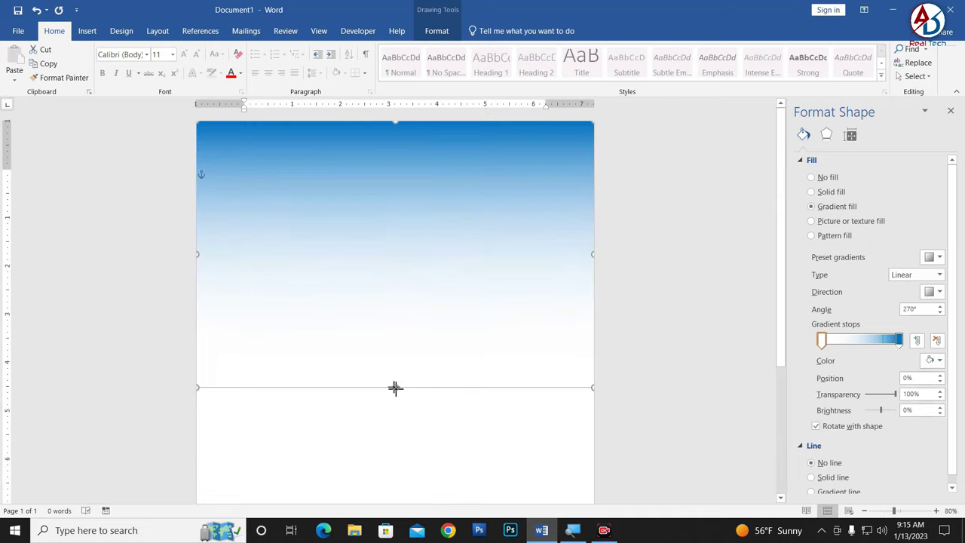
pyautogui.scroll(-6, 454, 366)
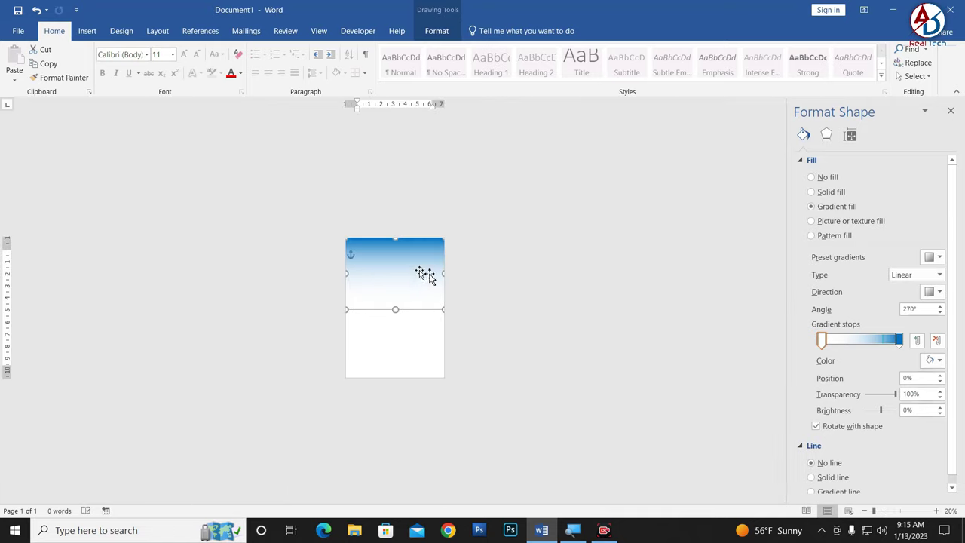
pyautogui.click(543, 298)
pyautogui.scroll(2, 447, 304)
pyautogui.click(443, 227)
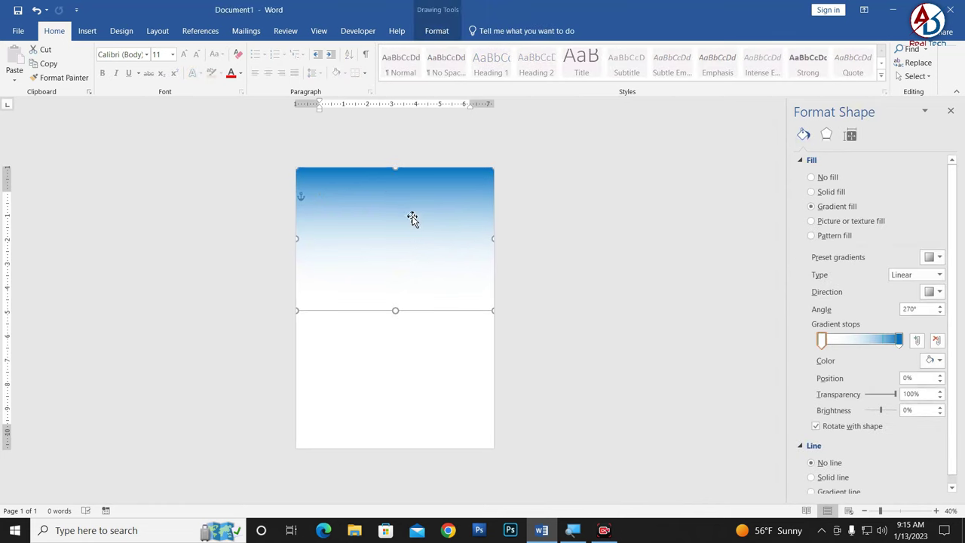
# Duplicate the gradient rectangle, flip the copy vertically, and place it at the page bottom
pyautogui.moveTo(394, 312); pyautogui.dragTo(397, 306)
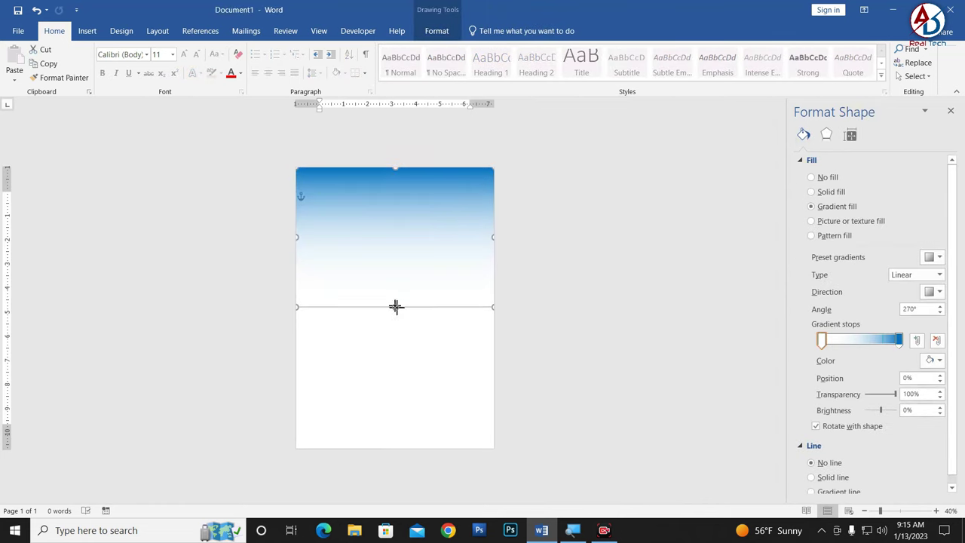
pyautogui.moveTo(427, 209); pyautogui.dragTo(435, 324)
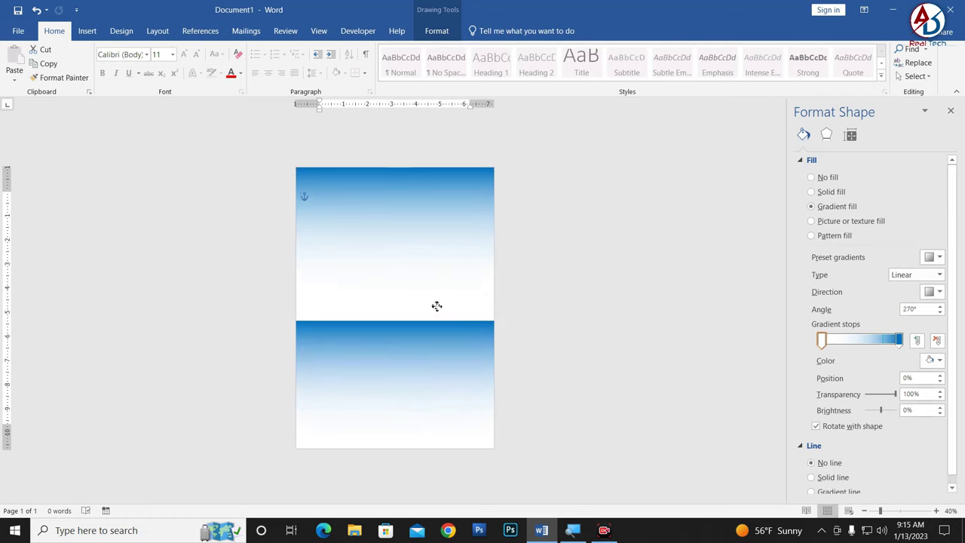
pyautogui.click(435, 31)
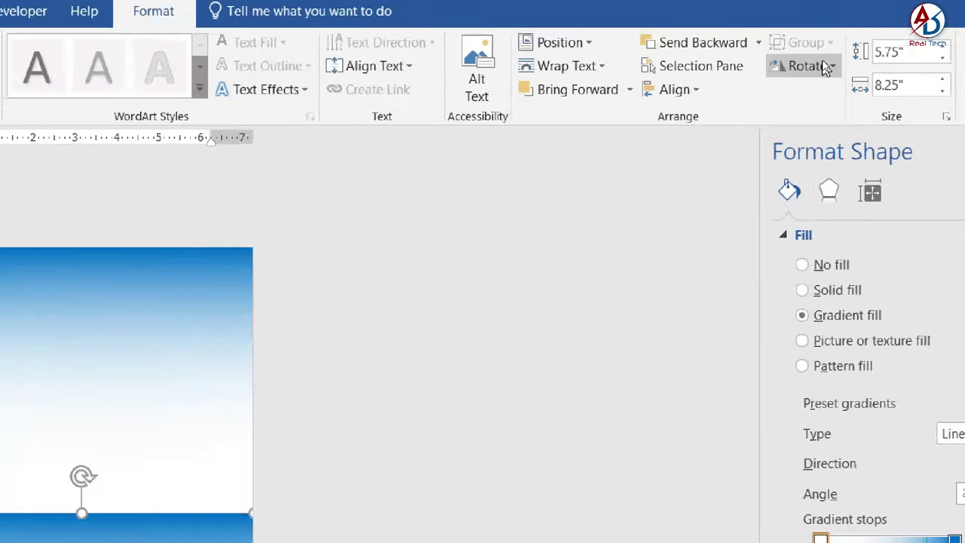
pyautogui.click(821, 63)
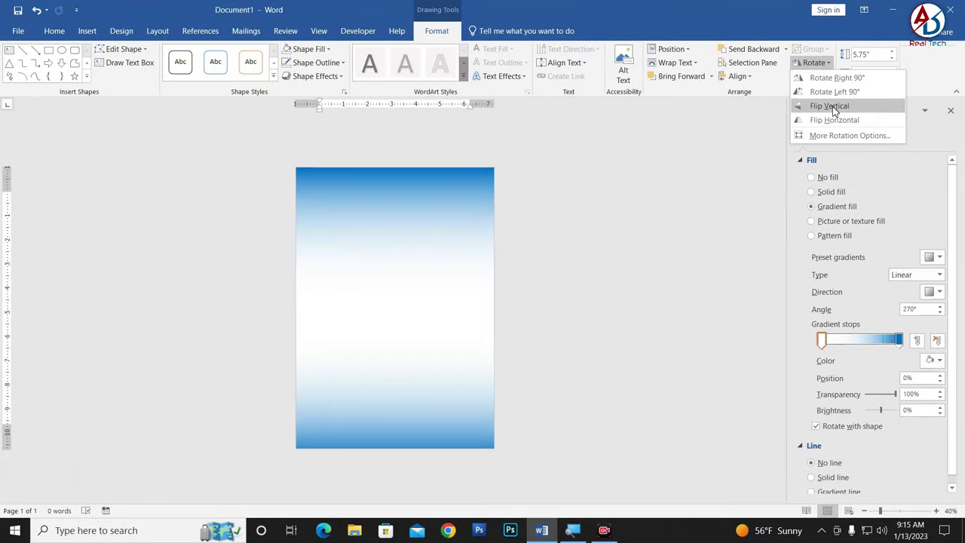
pyautogui.click(829, 105)
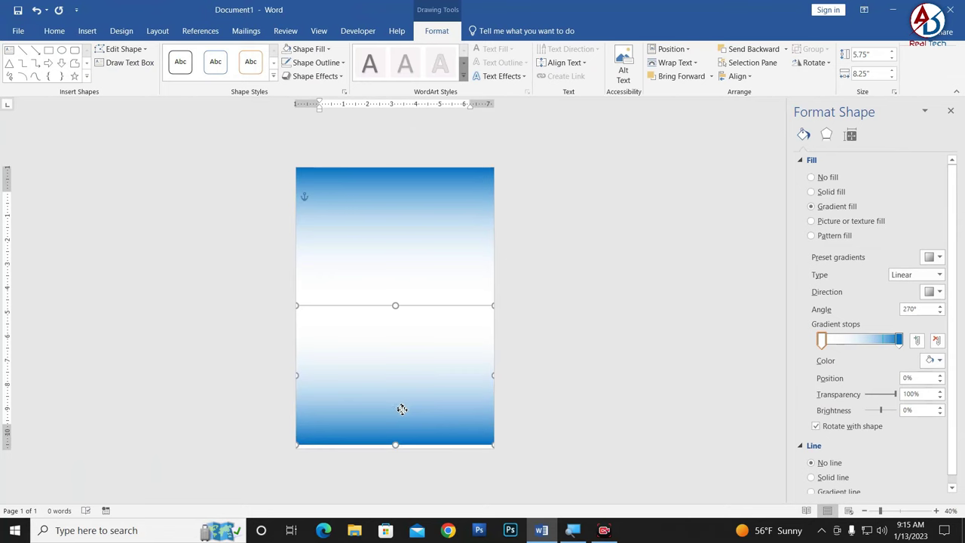
pyautogui.moveTo(401, 408); pyautogui.dragTo(403, 412)
pyautogui.click(520, 400)
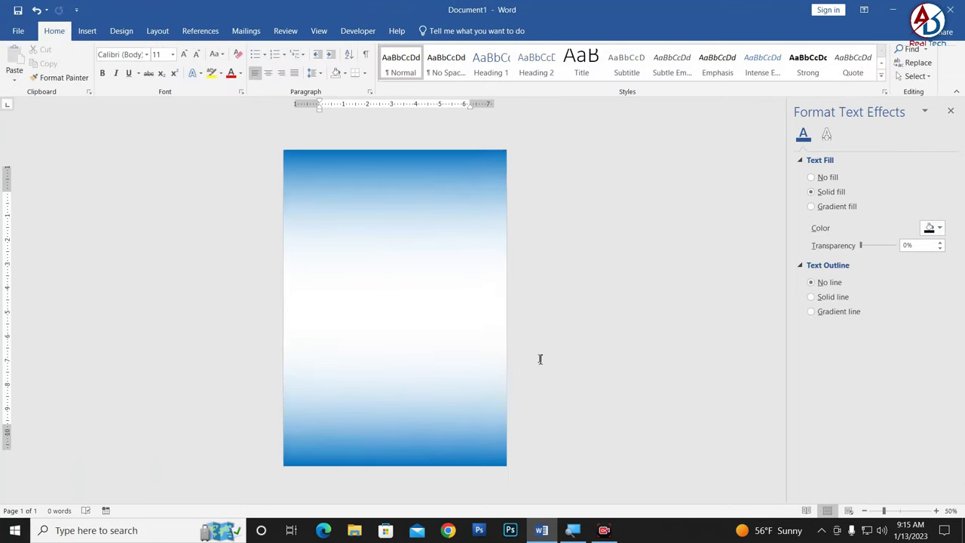
pyautogui.scroll(1, 540, 359)
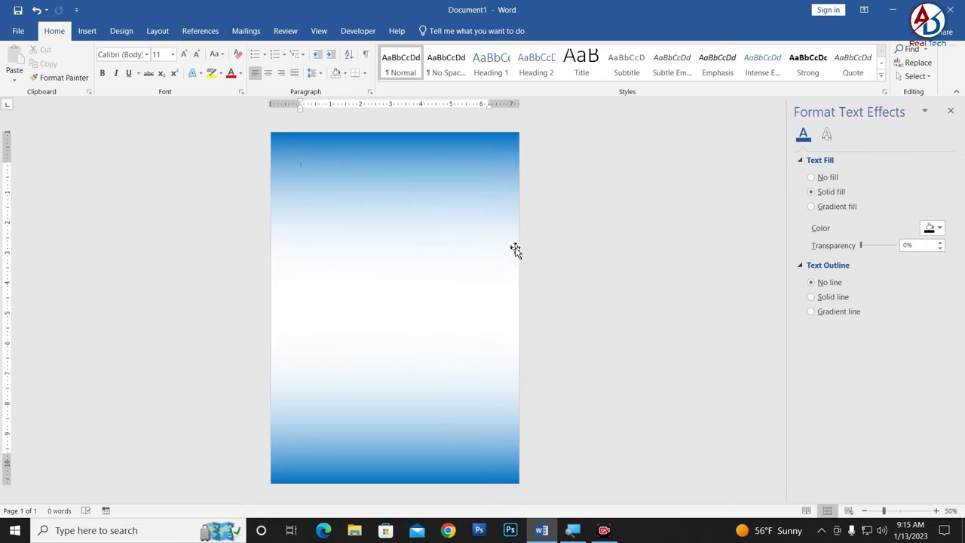
# Draw a 10.73 × 7.33 inch blue rounded rectangle across most of the page
pyautogui.click(949, 110)
pyautogui.scroll(-1, 397, 262)
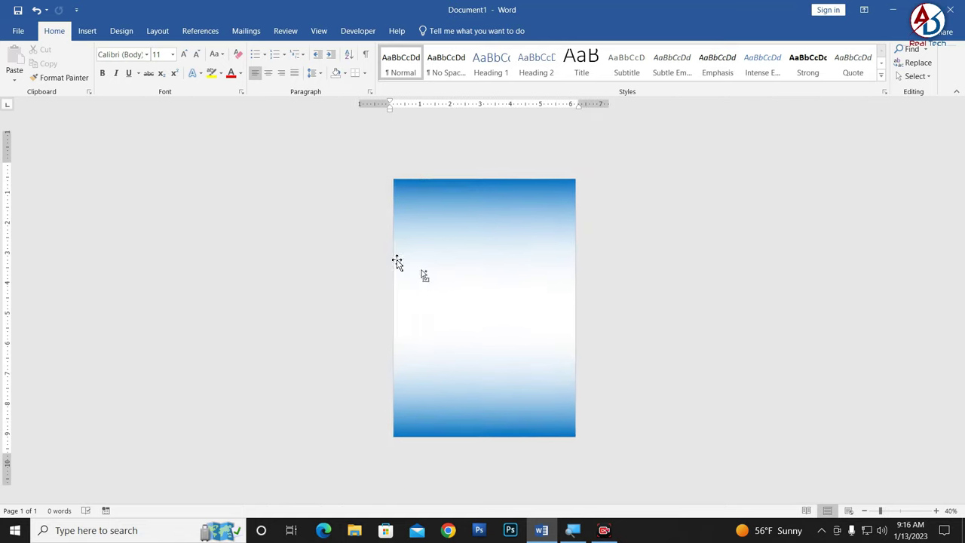
pyautogui.click(86, 31)
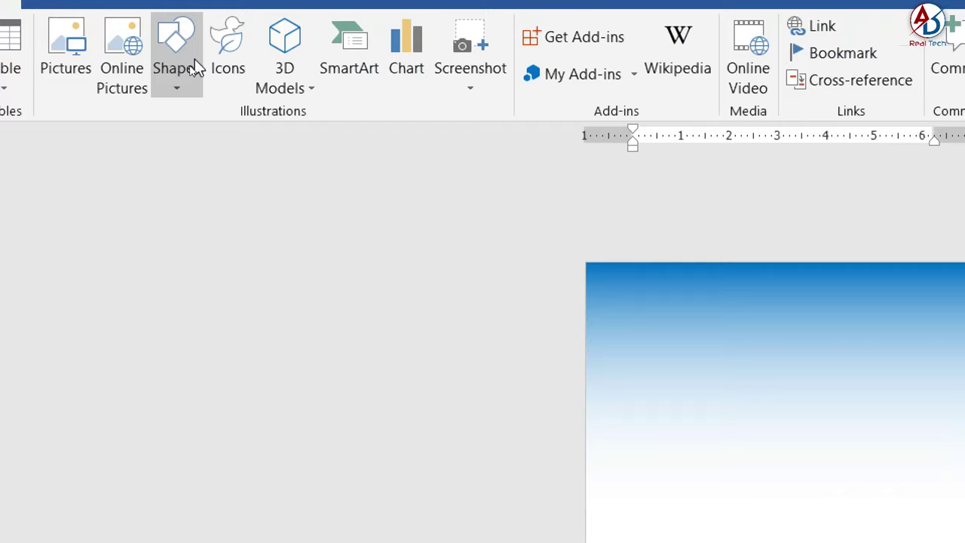
pyautogui.click(185, 75)
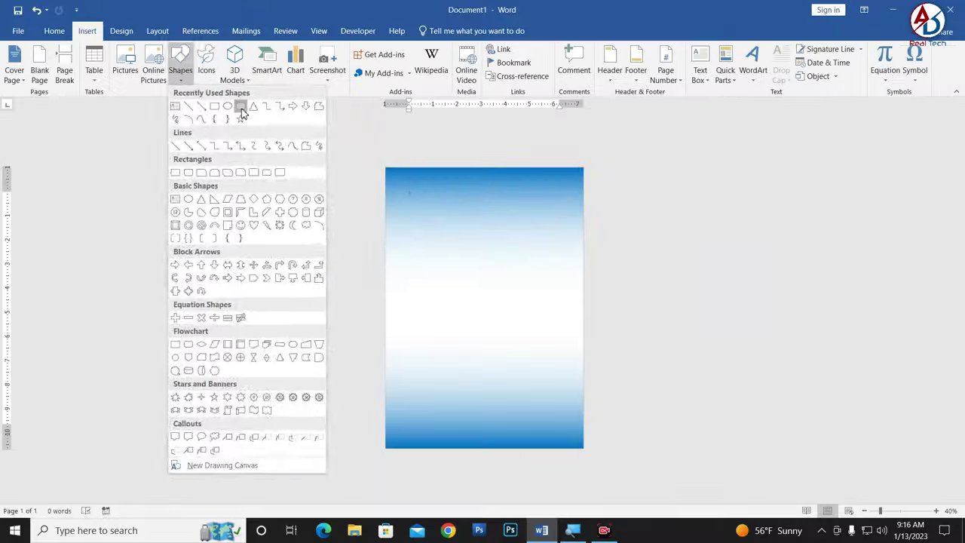
pyautogui.click(240, 107)
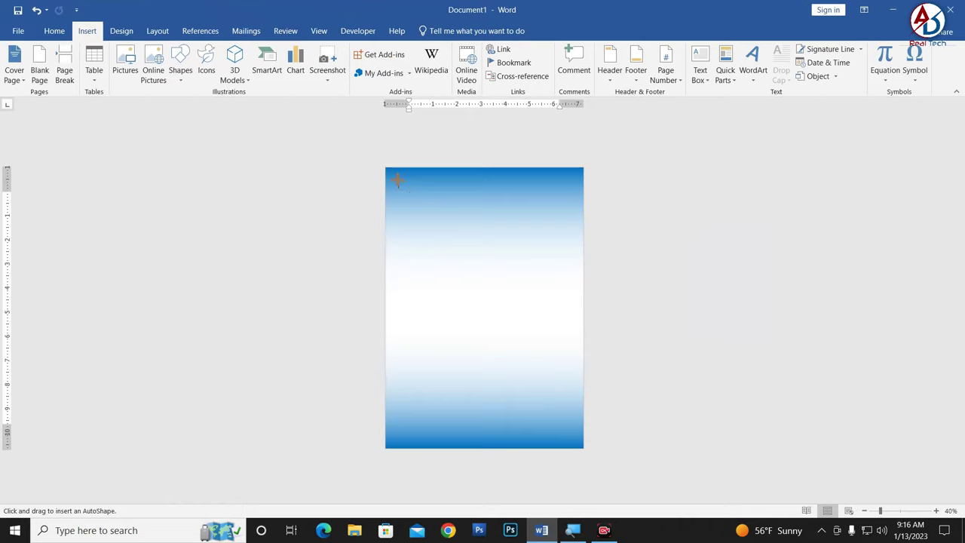
pyautogui.moveTo(397, 179); pyautogui.dragTo(574, 439)
# Centre the rounded rectangle horizontally on the page with Align Center
pyautogui.scroll(1, 519, 308)
pyautogui.scroll(2, 520, 308)
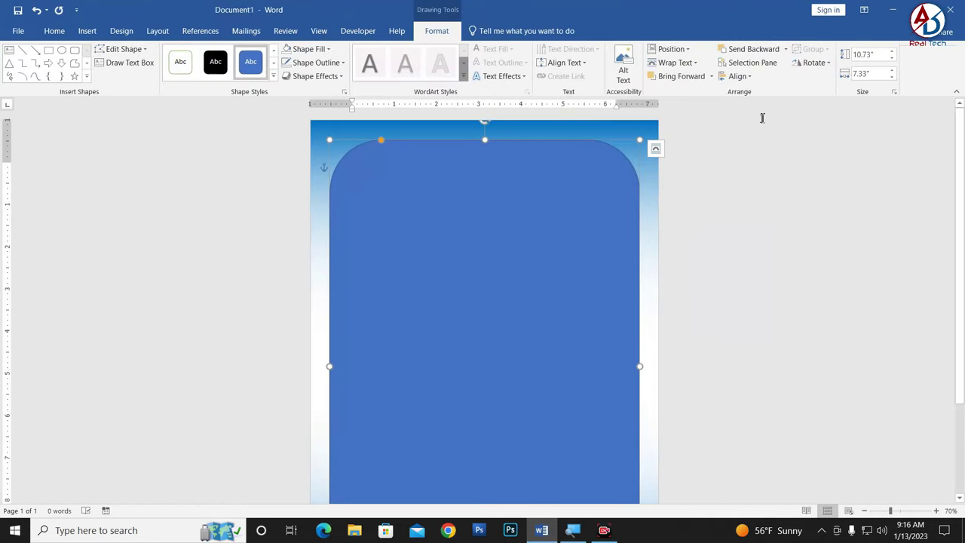
pyautogui.click(737, 77)
pyautogui.click(744, 107)
pyautogui.click(737, 76)
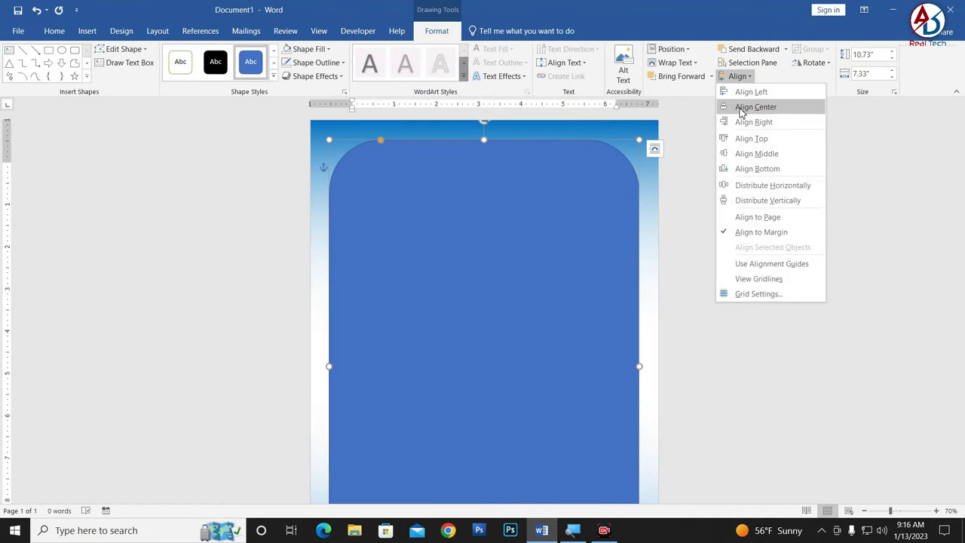
pyautogui.click(619, 251)
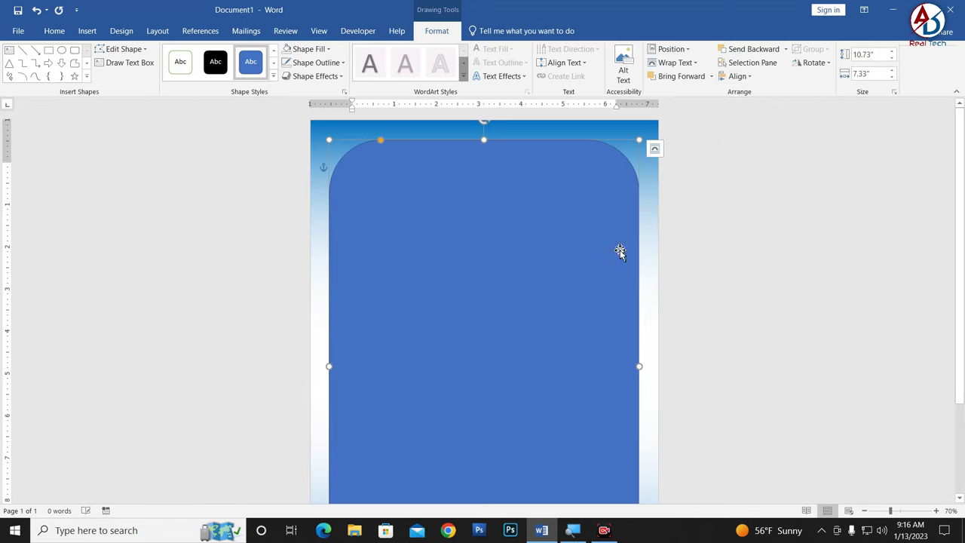
pyautogui.scroll(-5, 581, 282)
pyautogui.scroll(2, 447, 254)
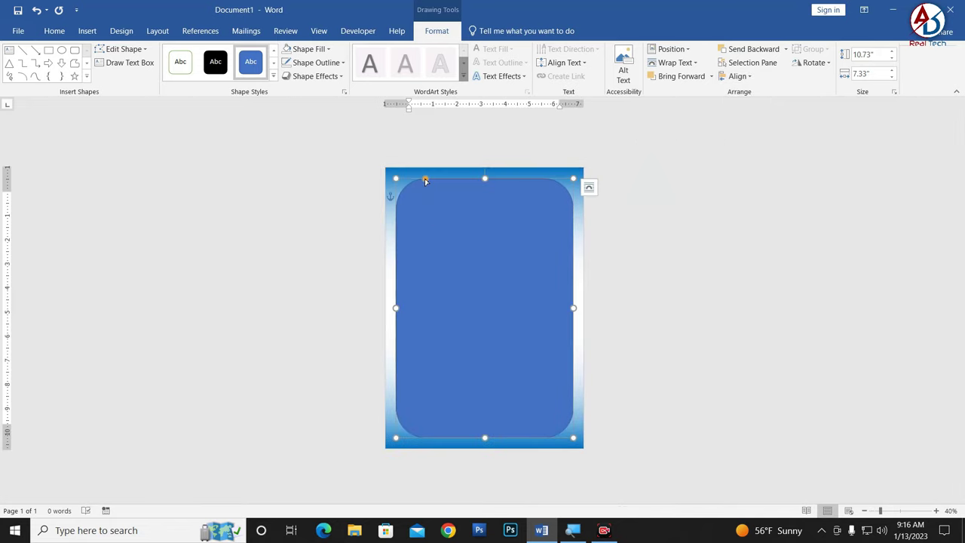
# Tighten the rounded rectangle's corners and set its fill to No Fill
pyautogui.moveTo(425, 181); pyautogui.dragTo(405, 183)
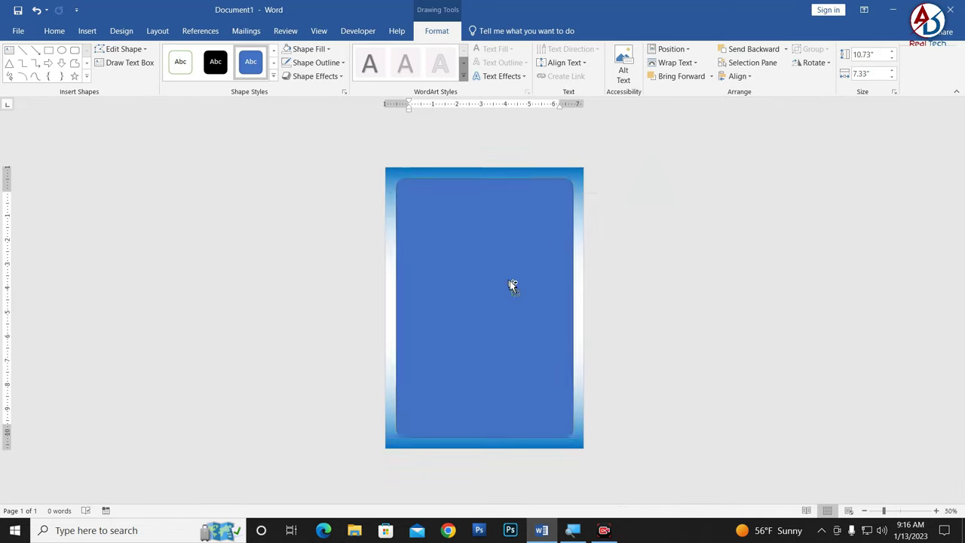
pyautogui.scroll(3, 509, 281)
pyautogui.click(312, 48)
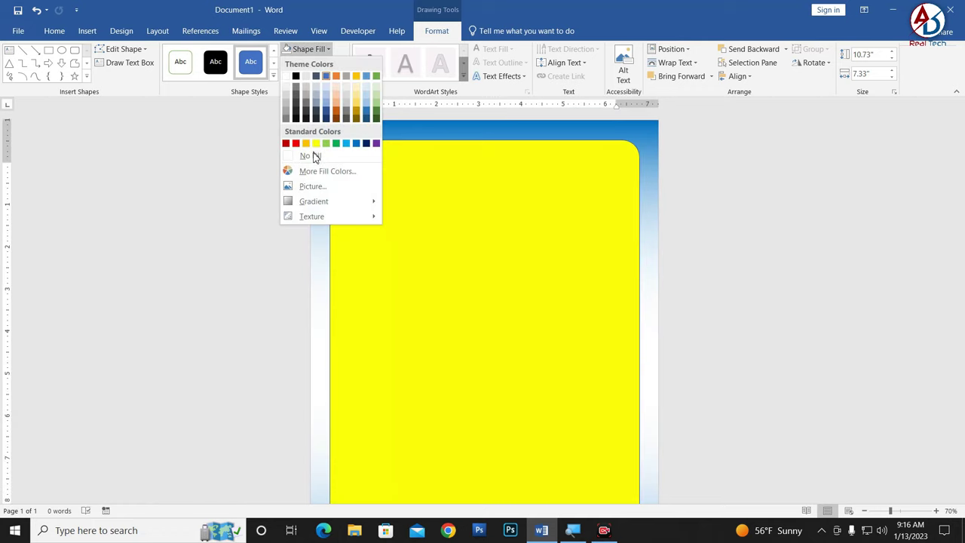
pyautogui.click(316, 161)
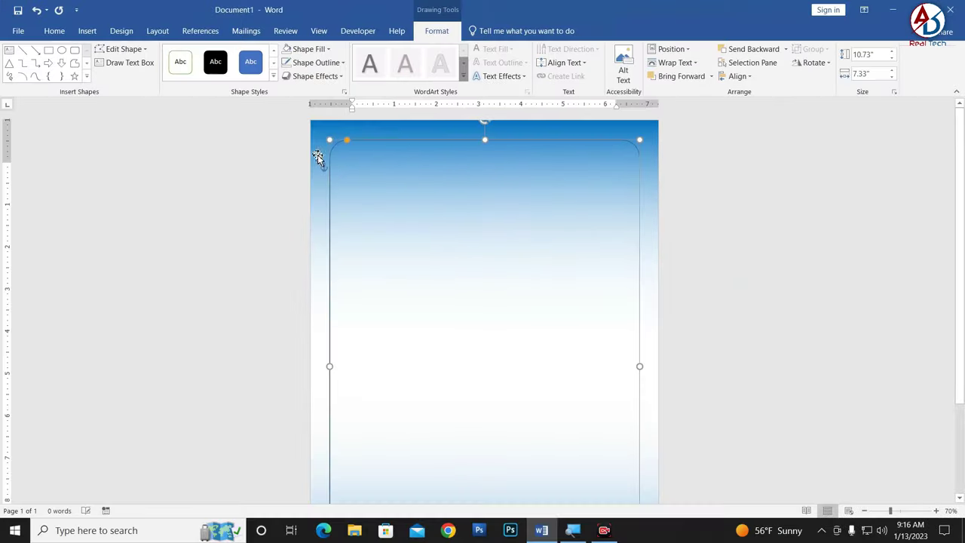
# Give the frame border a double compound line at 10 pt width
pyautogui.rightClick(531, 142)
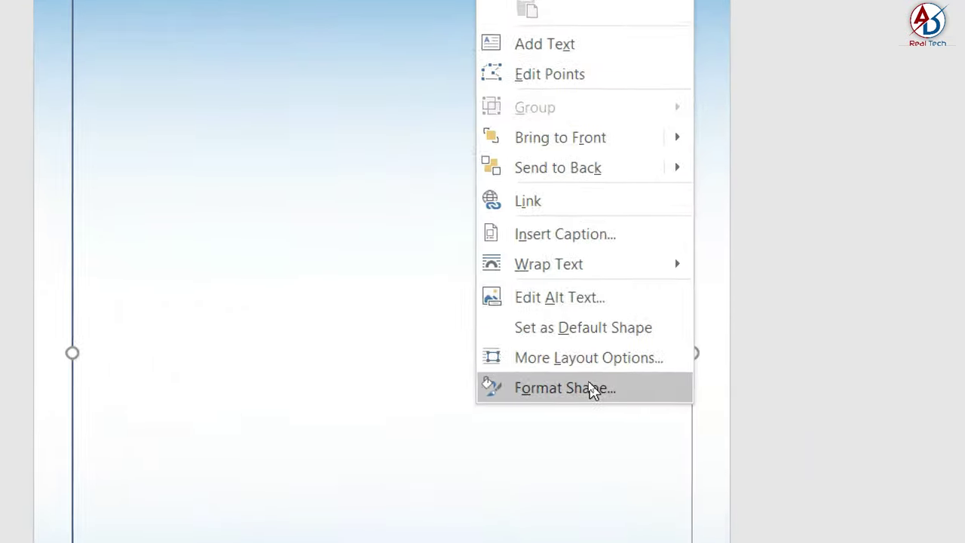
pyautogui.click(590, 384)
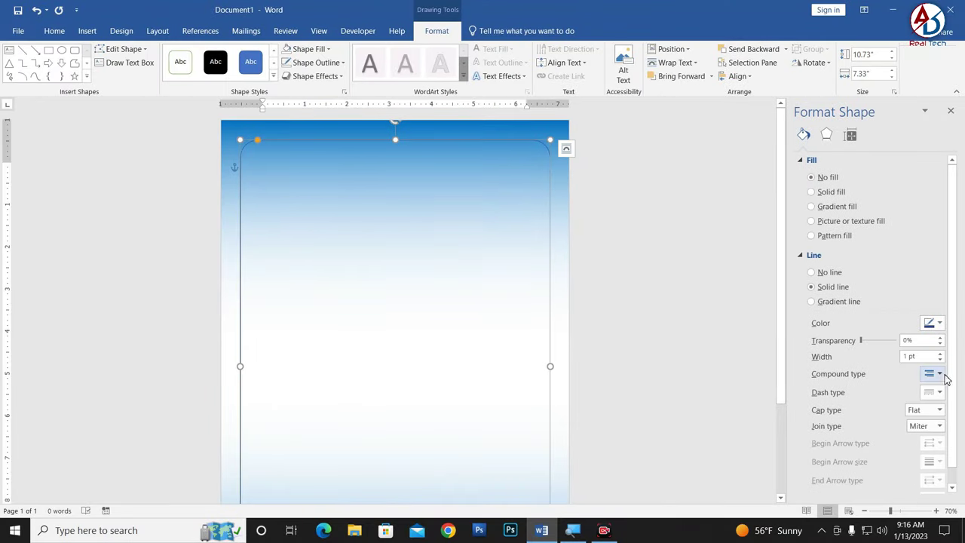
pyautogui.click(939, 374)
pyautogui.click(940, 424)
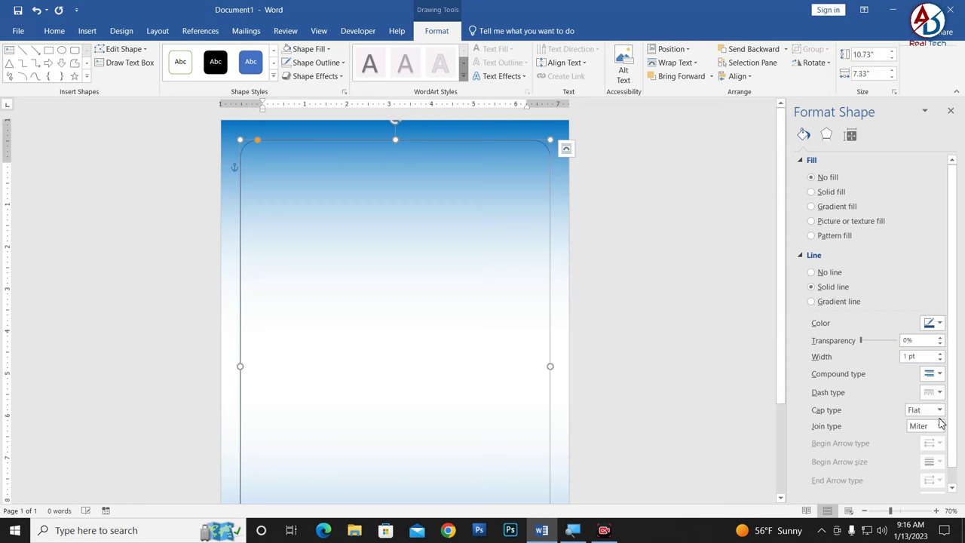
pyautogui.click(939, 373)
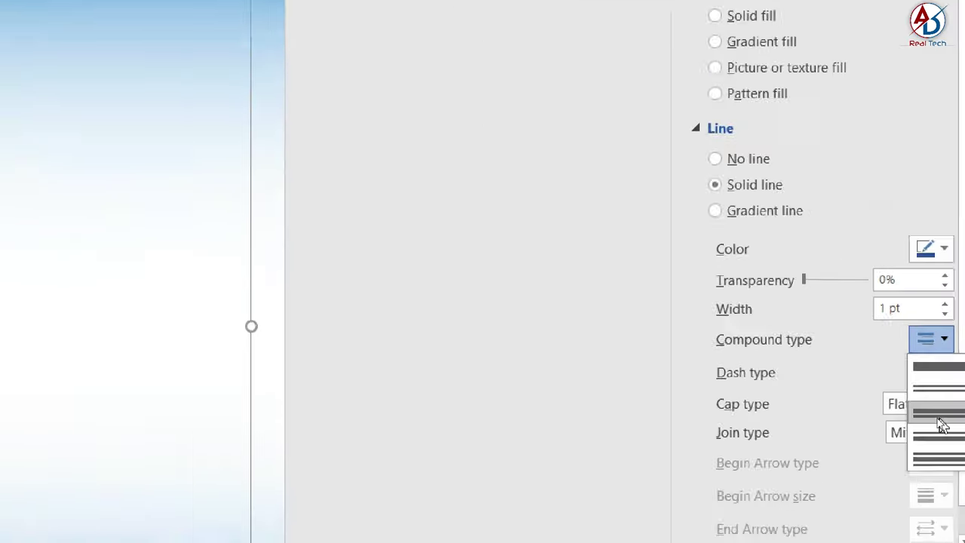
pyautogui.click(939, 422)
pyautogui.moveTo(926, 357); pyautogui.dragTo(898, 360)
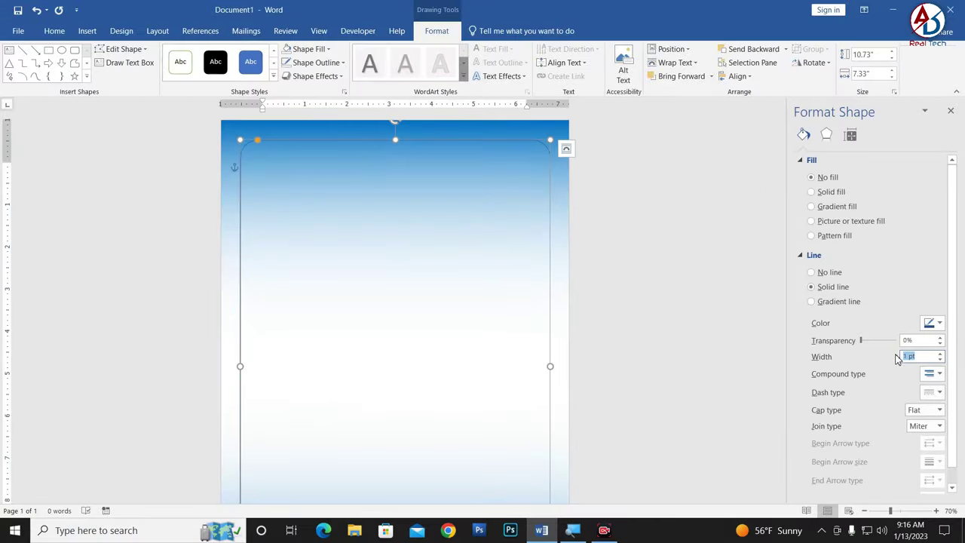
pyautogui.write('3')
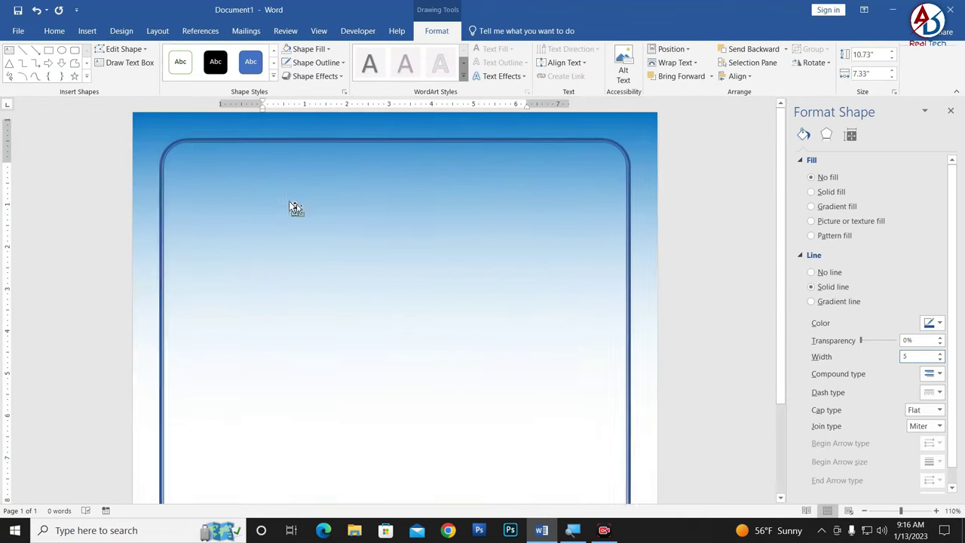
pyautogui.scroll(4, 293, 209)
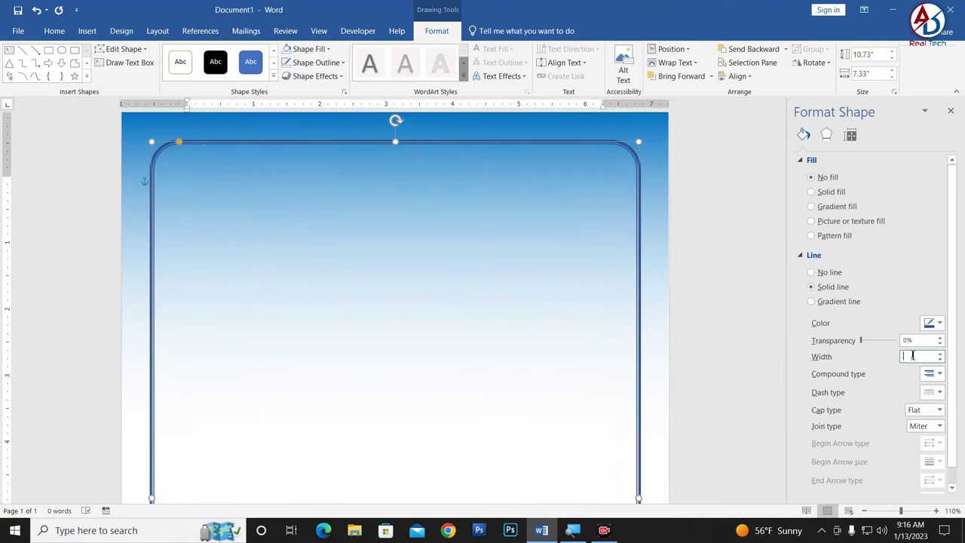
pyautogui.write('10')
pyautogui.press('Return')
# Make the frame's outline black
pyautogui.scroll(-3, 637, 284)
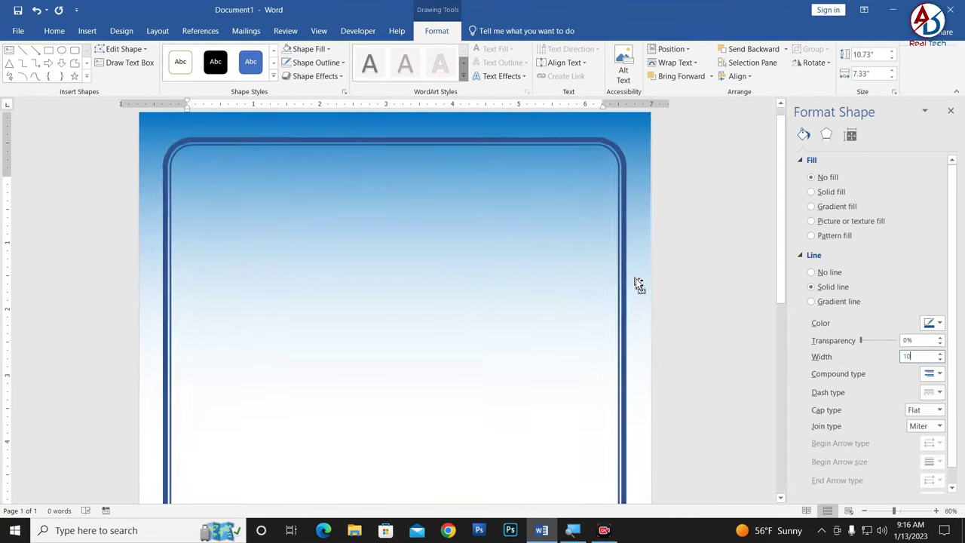
pyautogui.scroll(-3, 637, 283)
pyautogui.scroll(-2, 611, 317)
pyautogui.scroll(2, 609, 316)
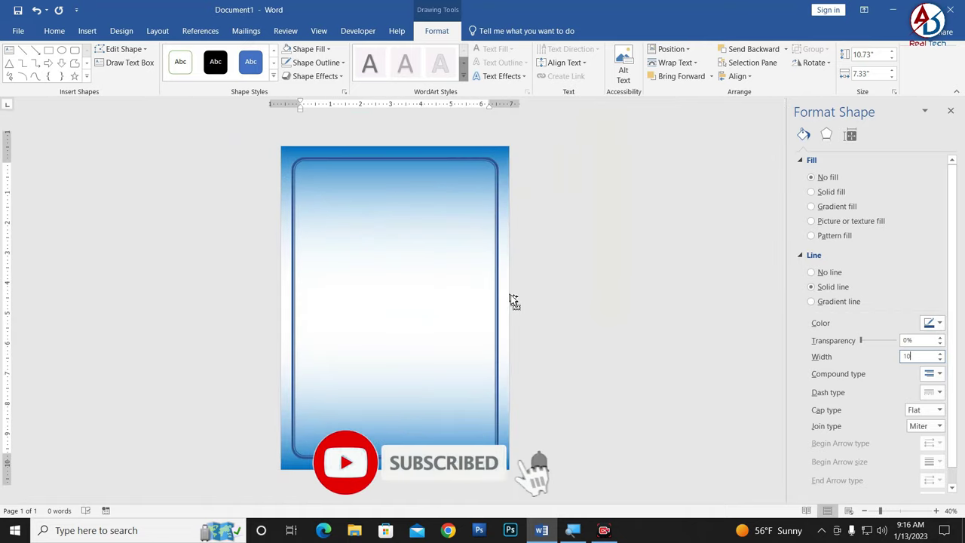
pyautogui.scroll(1, 512, 300)
pyautogui.click(315, 63)
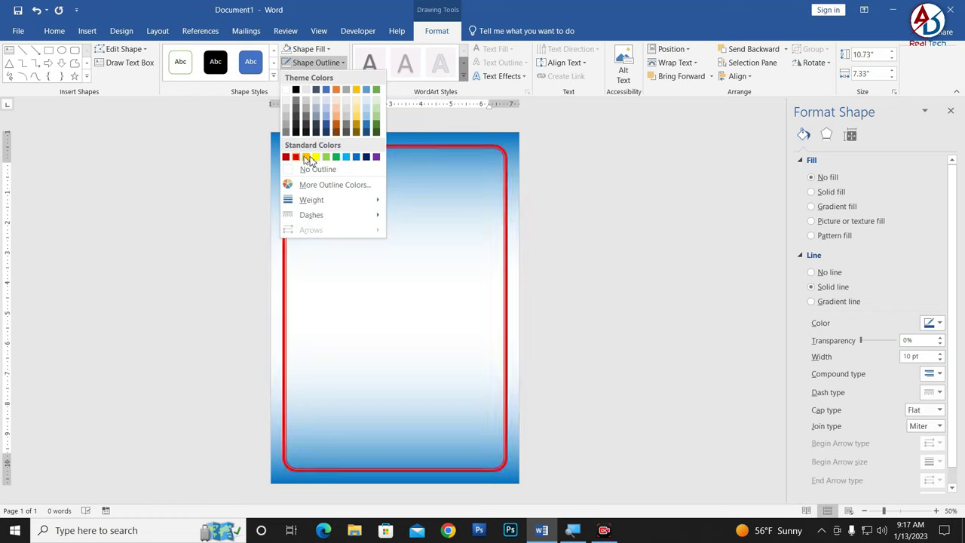
pyautogui.click(296, 90)
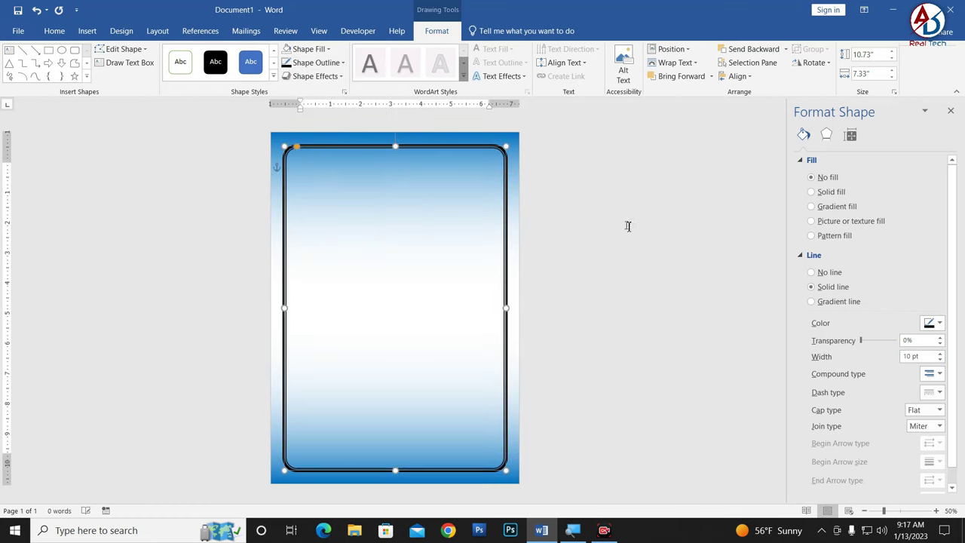
pyautogui.click(581, 269)
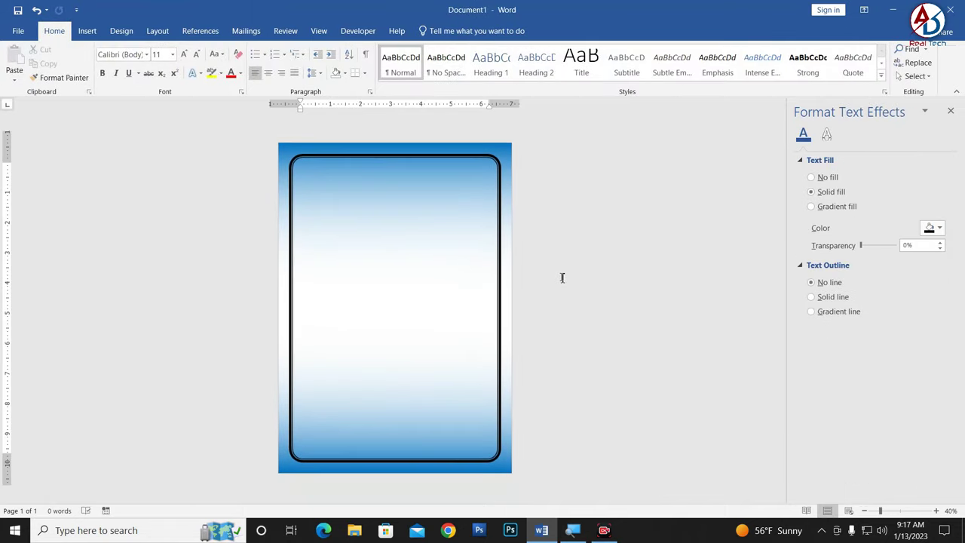
# Change the background gradient stop colour to Light Blue
pyautogui.scroll(-1, 562, 276)
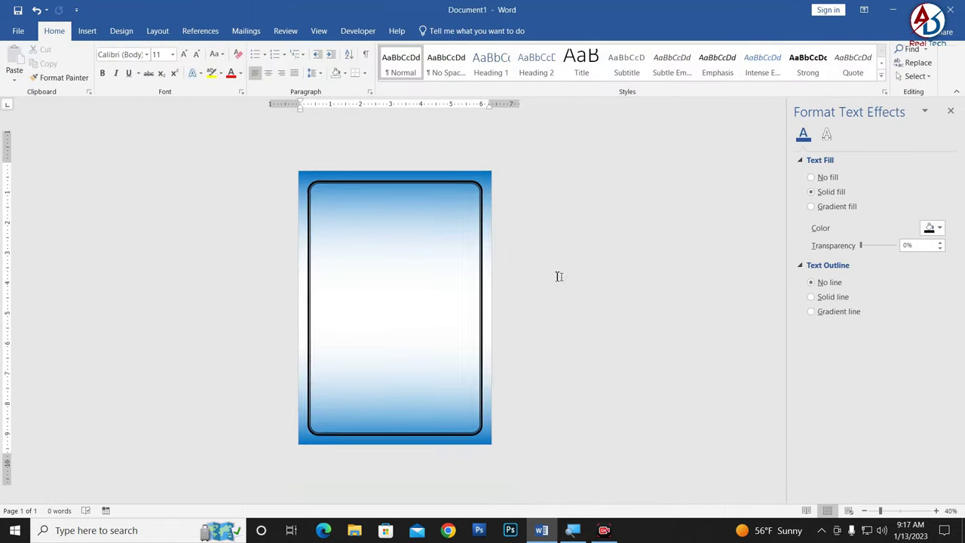
pyautogui.click(489, 176)
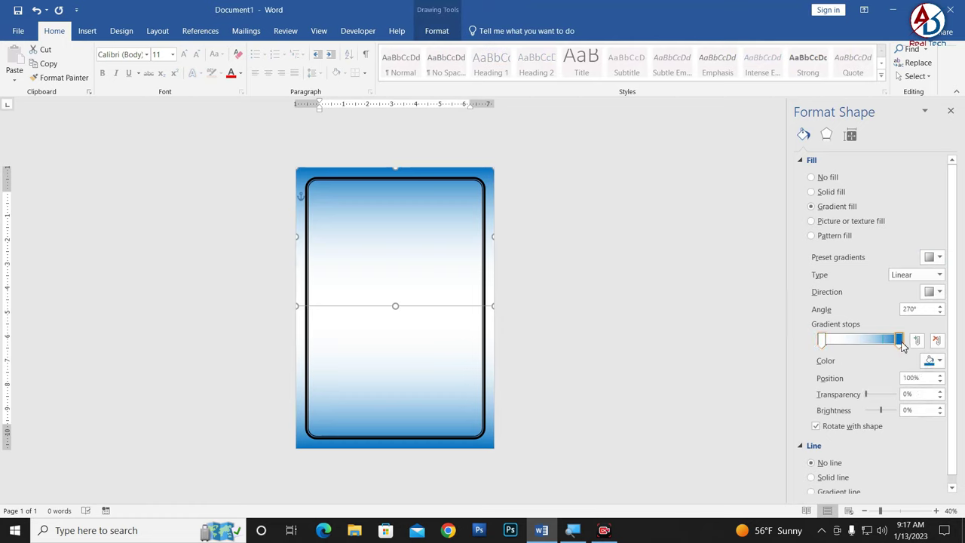
pyautogui.click(939, 362)
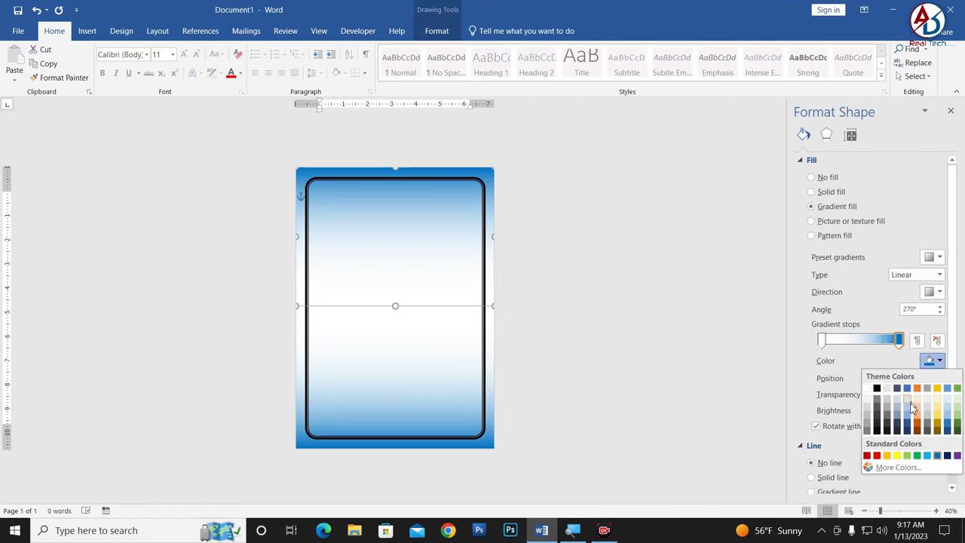
pyautogui.click(928, 456)
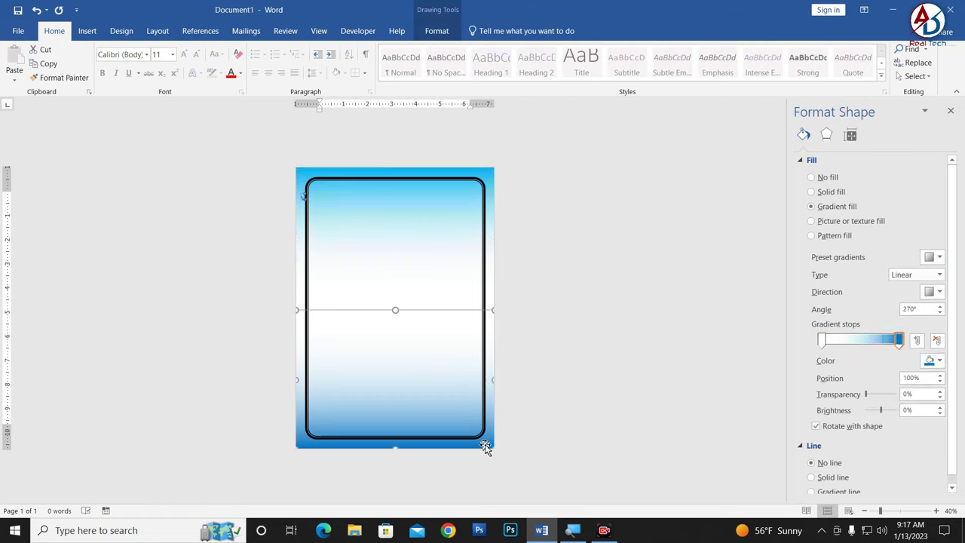
pyautogui.click(930, 361)
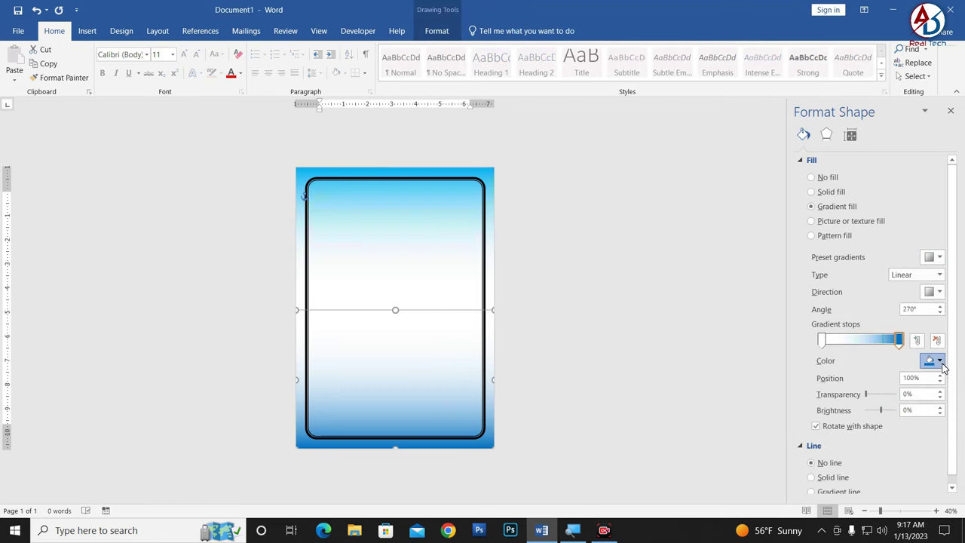
pyautogui.click(920, 456)
pyautogui.click(605, 349)
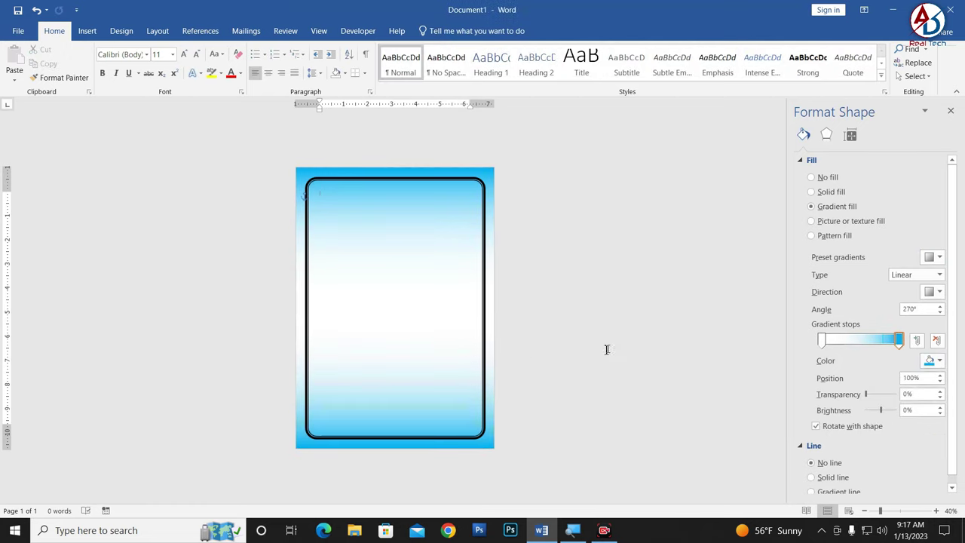
# Close the Format Shape pane and return to the Insert ribbon
pyautogui.scroll(1, 554, 349)
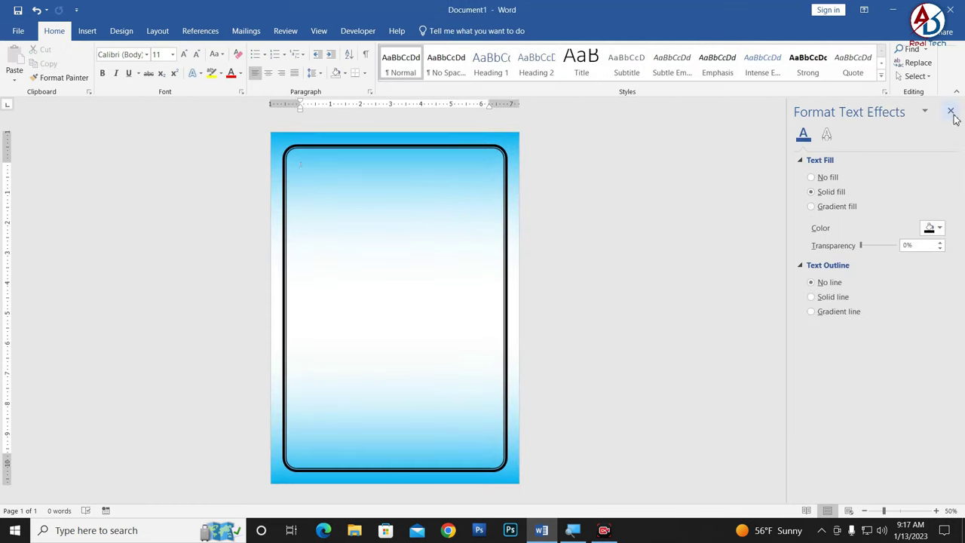
pyautogui.click(950, 111)
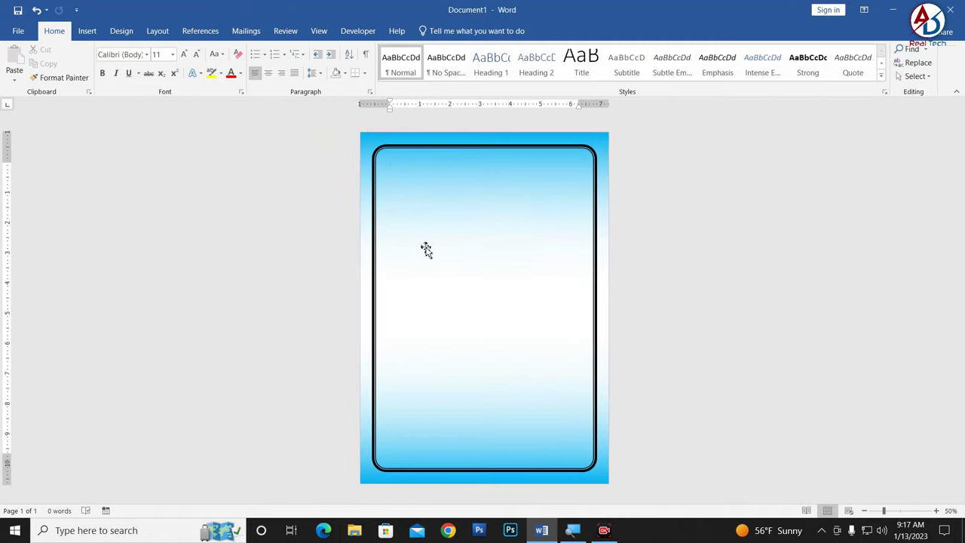
pyautogui.scroll(1, 527, 264)
pyautogui.scroll(1, 519, 267)
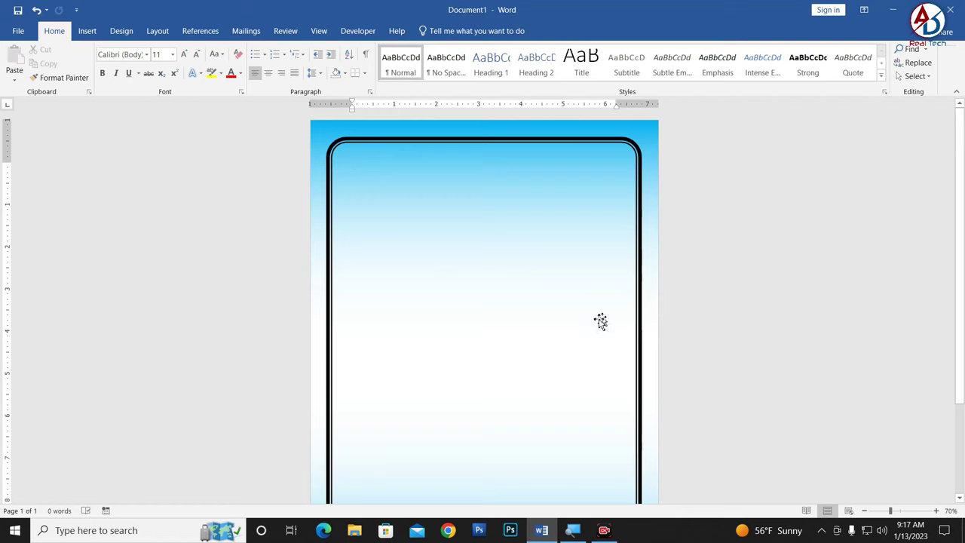
pyautogui.click(87, 33)
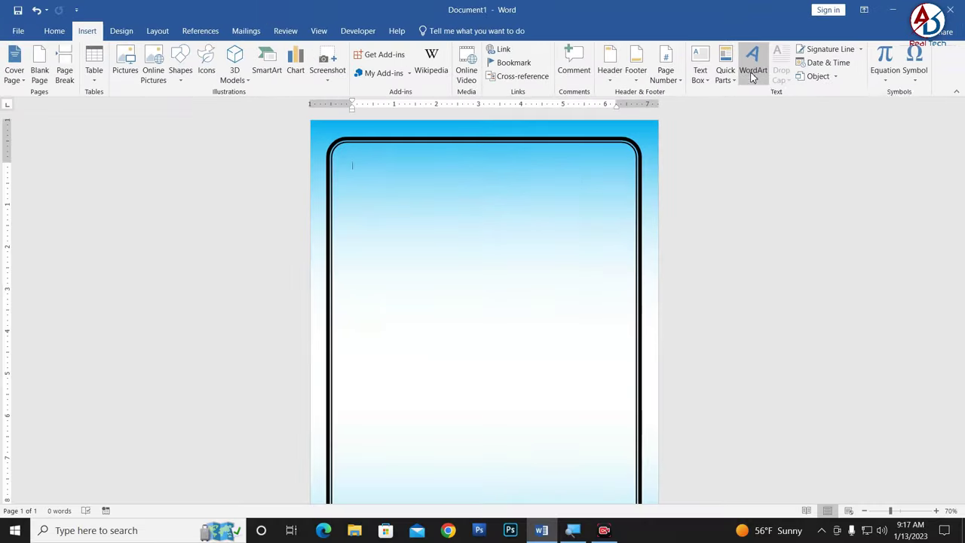
# Insert a WordArt box with No Spacing style reading 'YOUR SCHOOL NAME HERE'
pyautogui.click(751, 76)
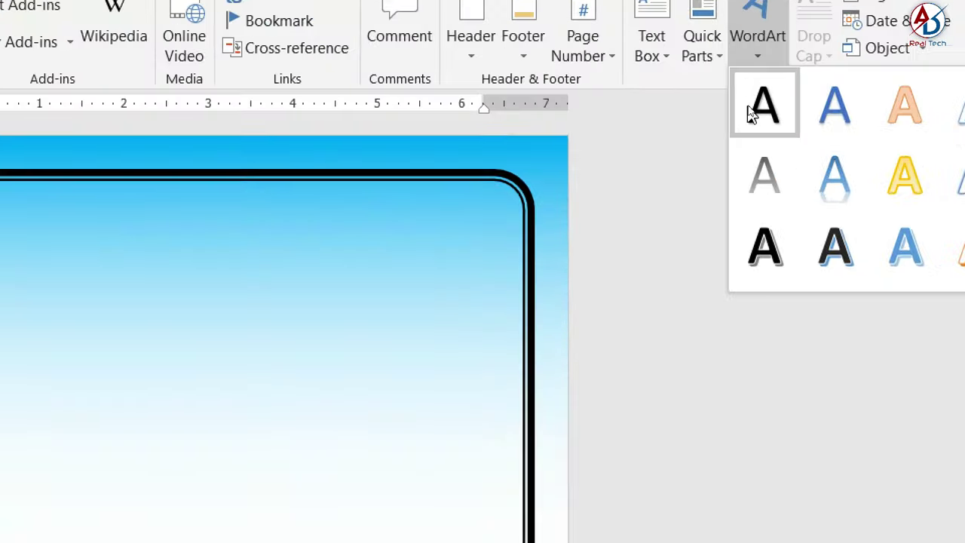
pyautogui.click(755, 106)
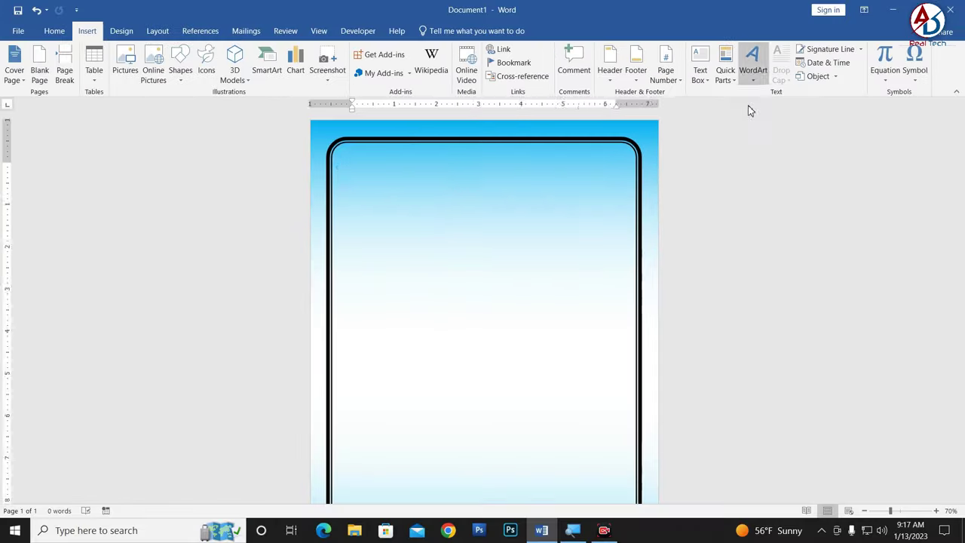
pyautogui.moveTo(445, 166); pyautogui.dragTo(496, 208)
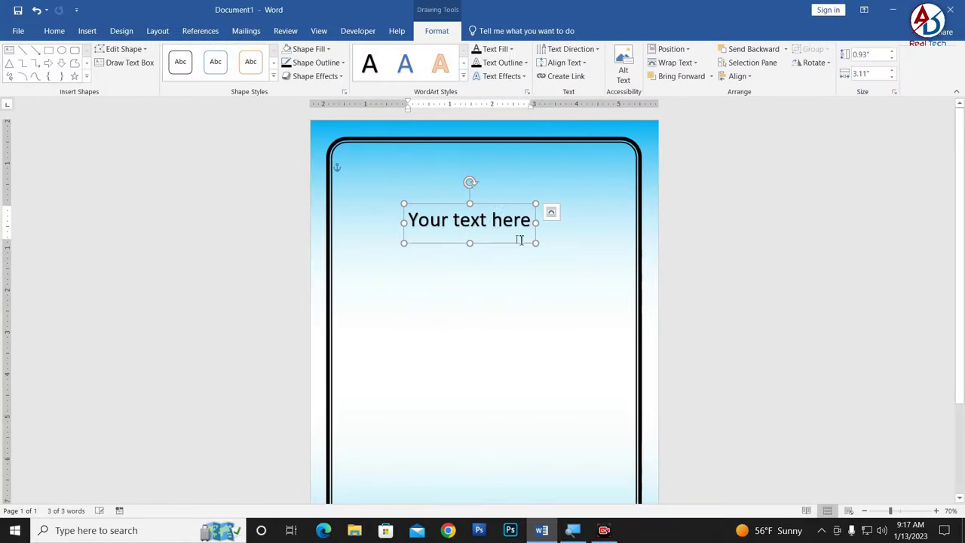
pyautogui.click(54, 31)
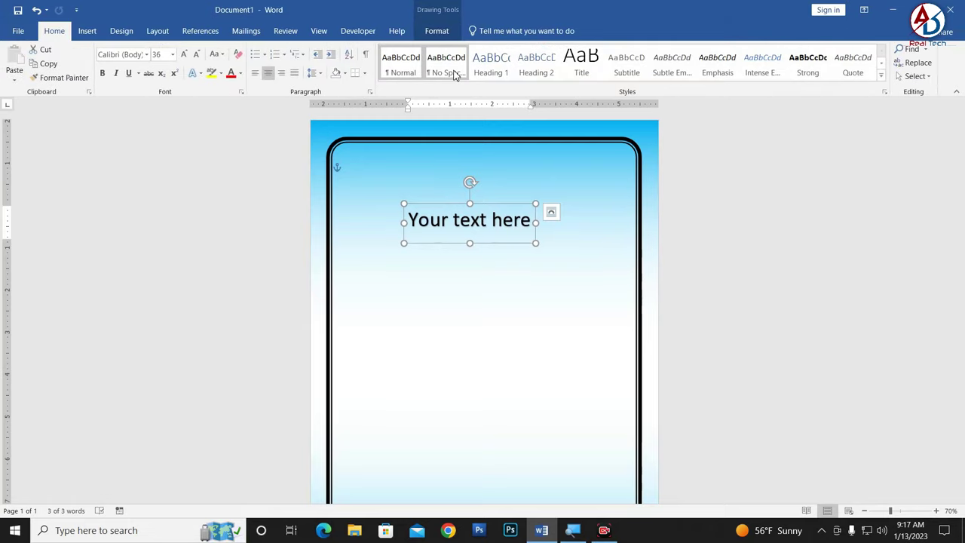
pyautogui.click(442, 68)
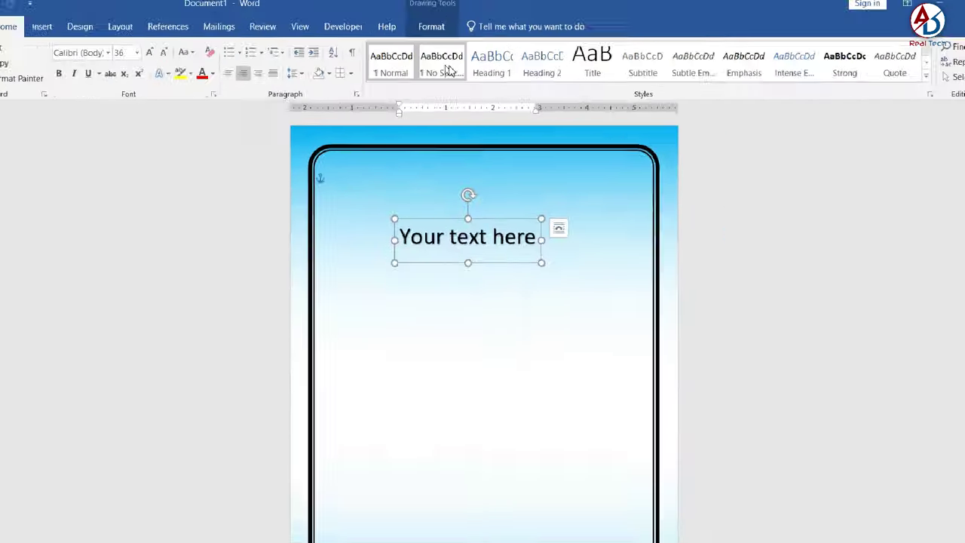
pyautogui.click(437, 70)
pyautogui.moveTo(445, 208); pyautogui.dragTo(479, 244)
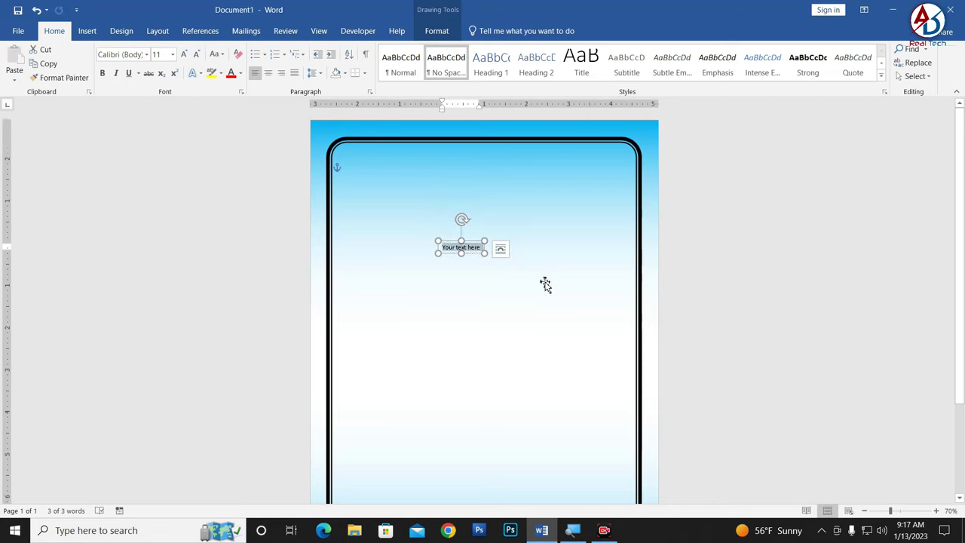
pyautogui.write('YOUR SCHOOL NAME HERE')
# Set the heading font to DINOT-Black and enlarge the text
pyautogui.hotkey('ctrl', 'a')
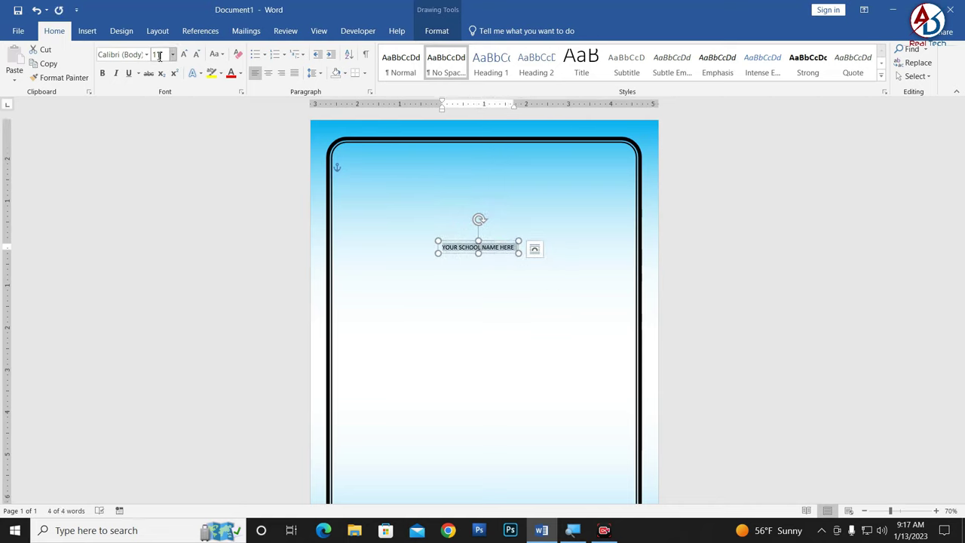
pyautogui.click(146, 57)
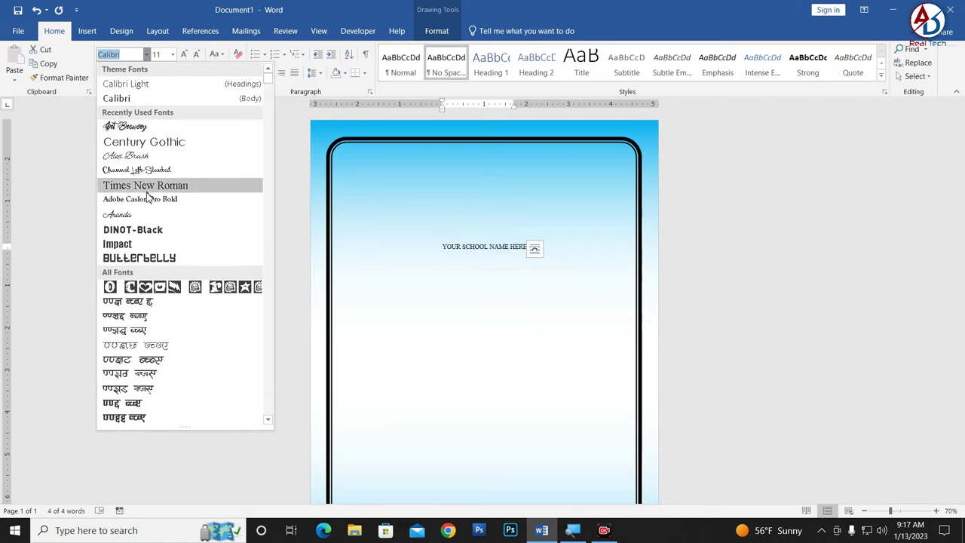
pyautogui.click(140, 230)
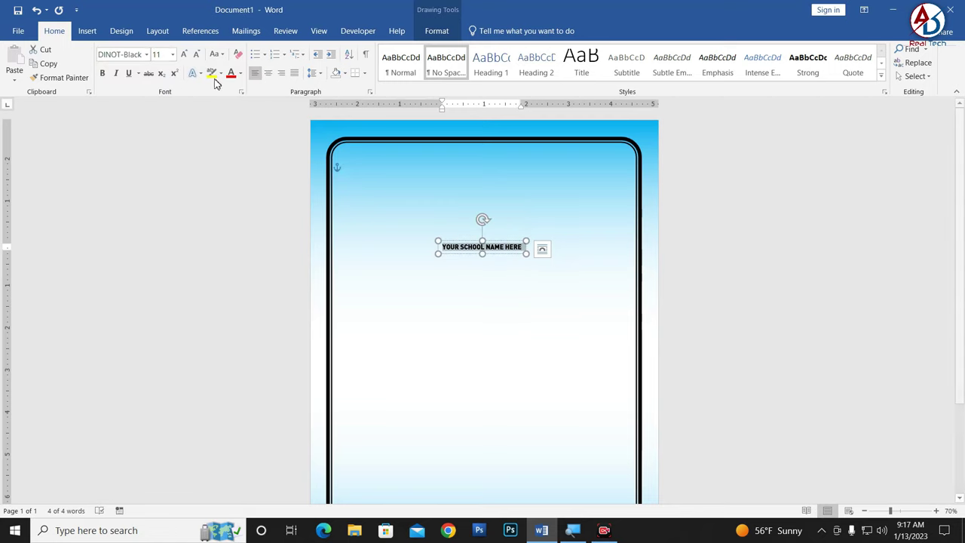
pyautogui.click(182, 58)
pyautogui.click(183, 58)
pyautogui.click(183, 57)
pyautogui.click(182, 58)
pyautogui.click(183, 57)
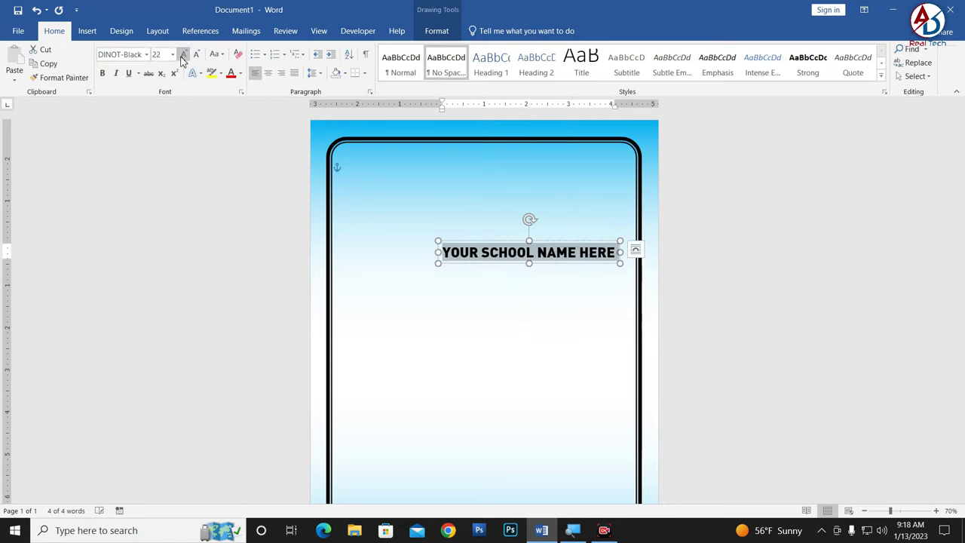
pyautogui.click(183, 58)
pyautogui.click(183, 57)
# Bring the heading to 36 pt, widen it onto one line, and move it near the top
pyautogui.moveTo(513, 244); pyautogui.dragTo(472, 230)
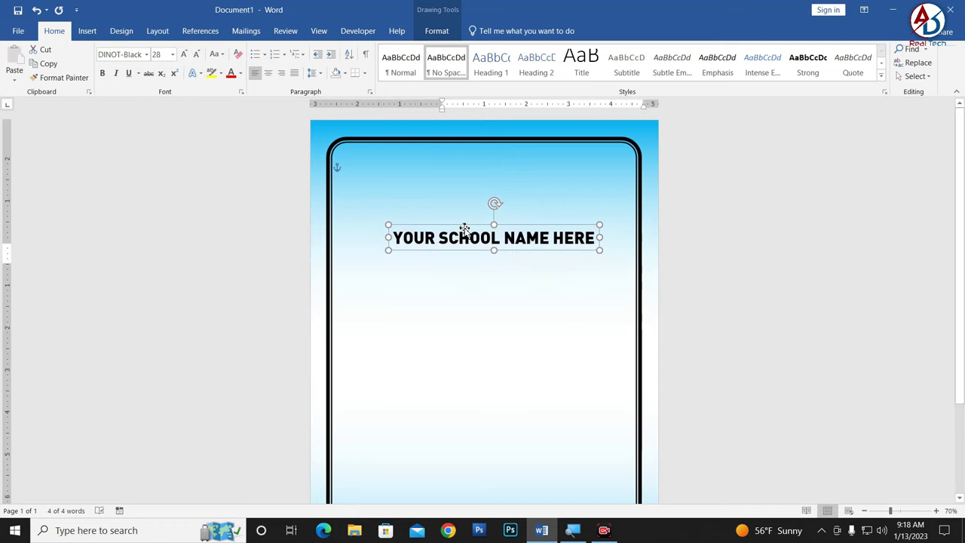
pyautogui.click(185, 57)
pyautogui.click(184, 56)
pyautogui.click(185, 57)
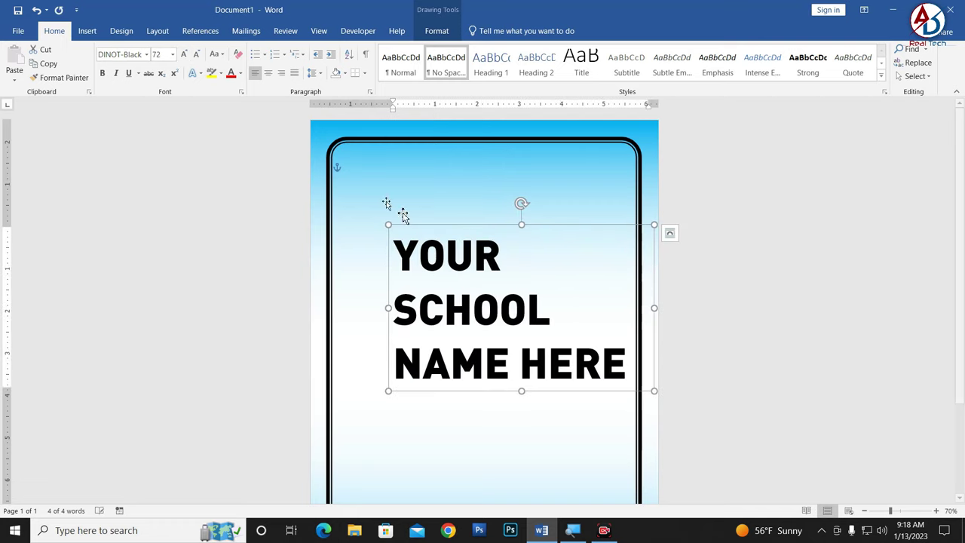
pyautogui.click(197, 58)
pyautogui.click(198, 58)
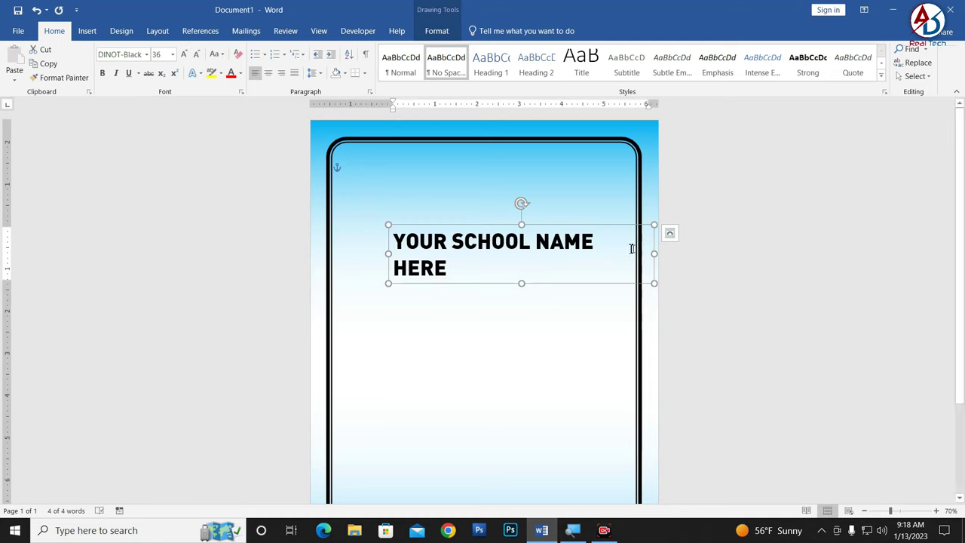
pyautogui.moveTo(387, 253); pyautogui.dragTo(341, 253)
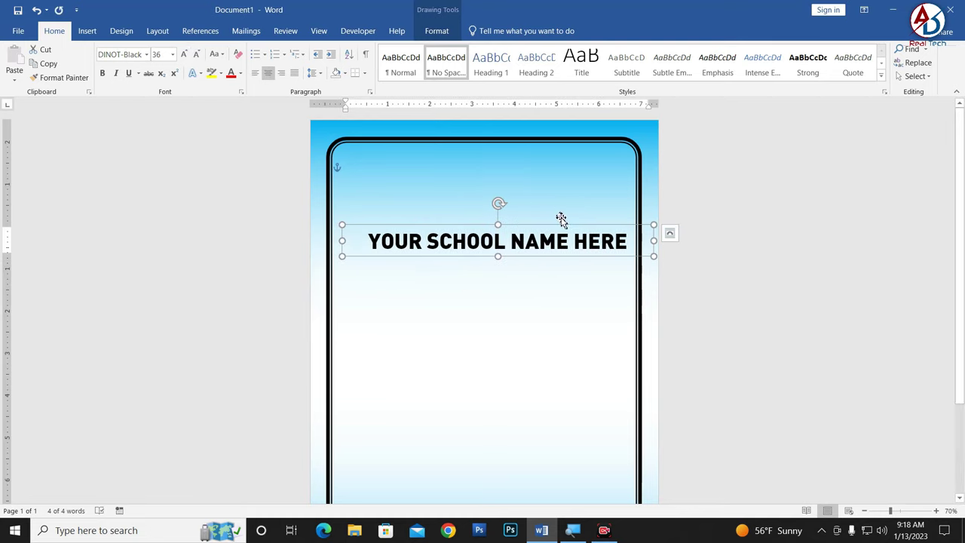
pyautogui.moveTo(560, 224); pyautogui.dragTo(546, 181)
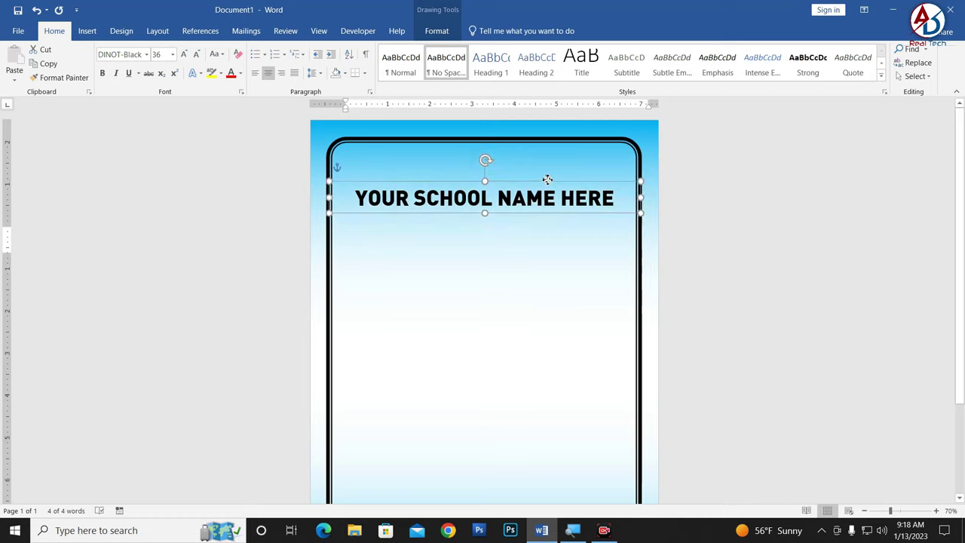
# Apply the Arch transform text effect to the YOUR SCHOOL NAME HERE WordArt
pyautogui.click(438, 32)
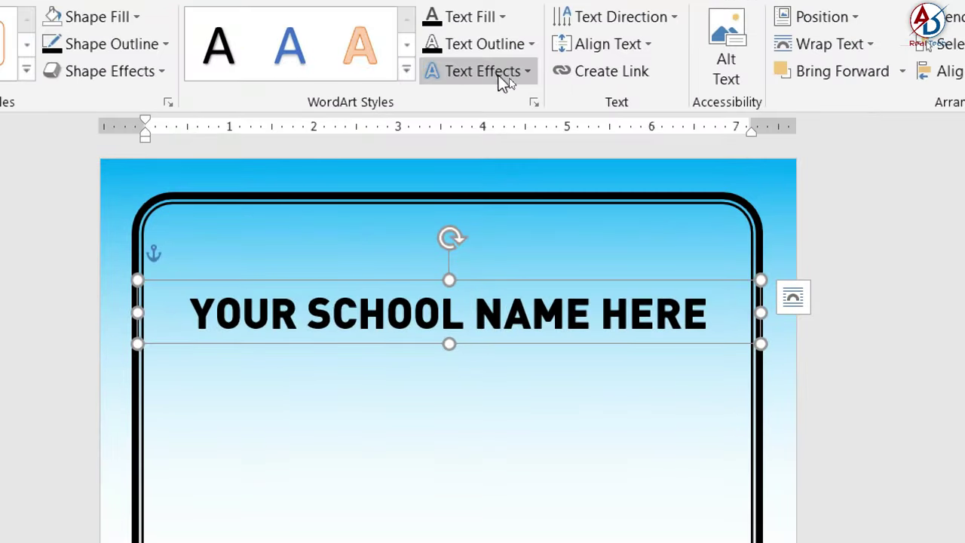
pyautogui.click(503, 76)
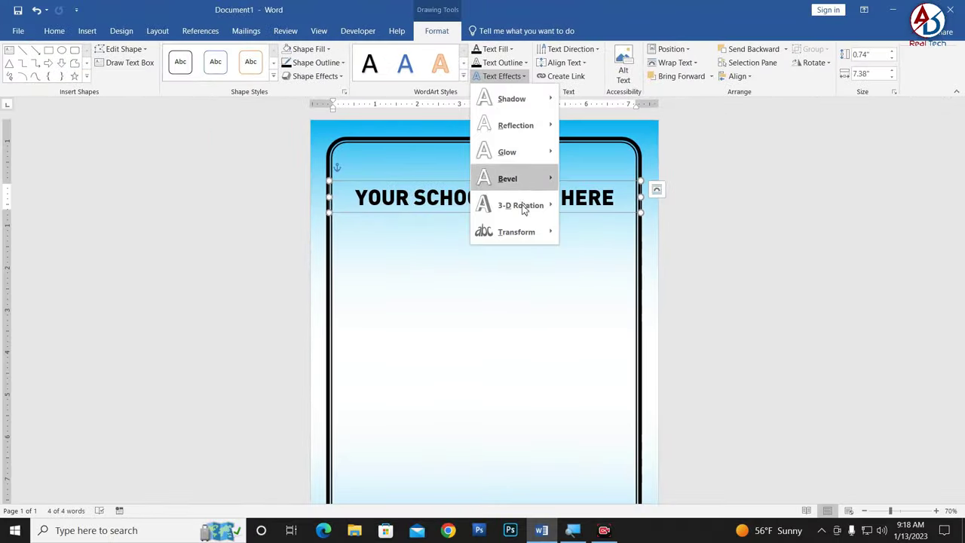
pyautogui.moveTo(530, 236)
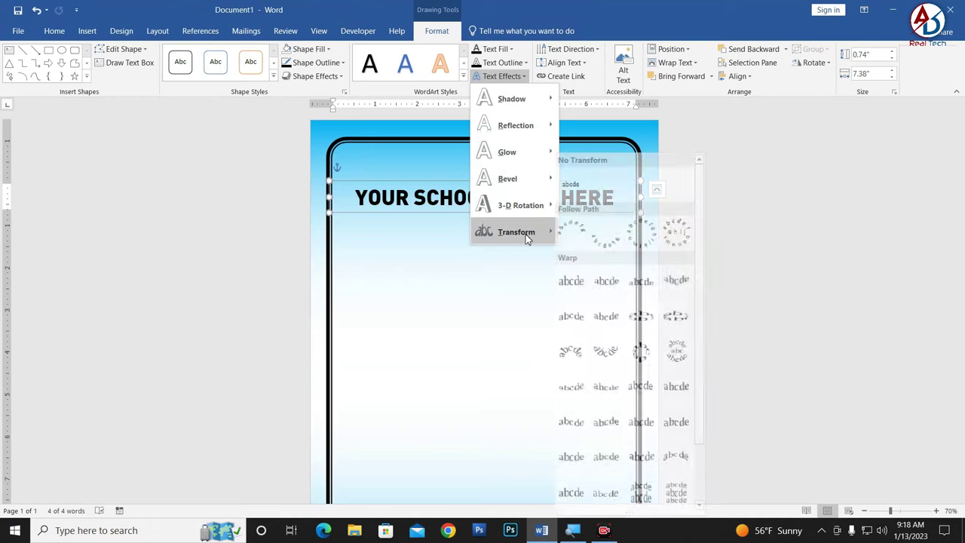
pyautogui.click(588, 238)
pyautogui.click(502, 76)
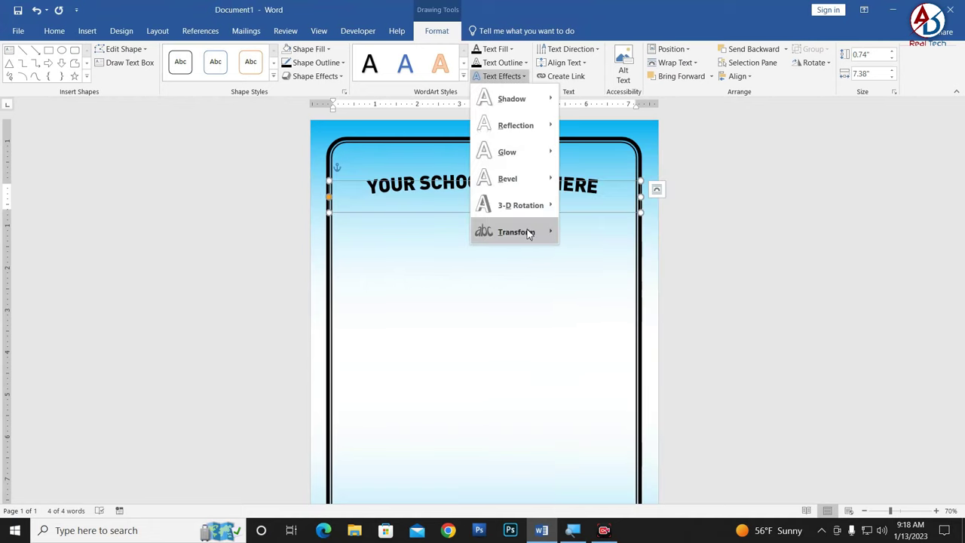
pyautogui.moveTo(527, 231)
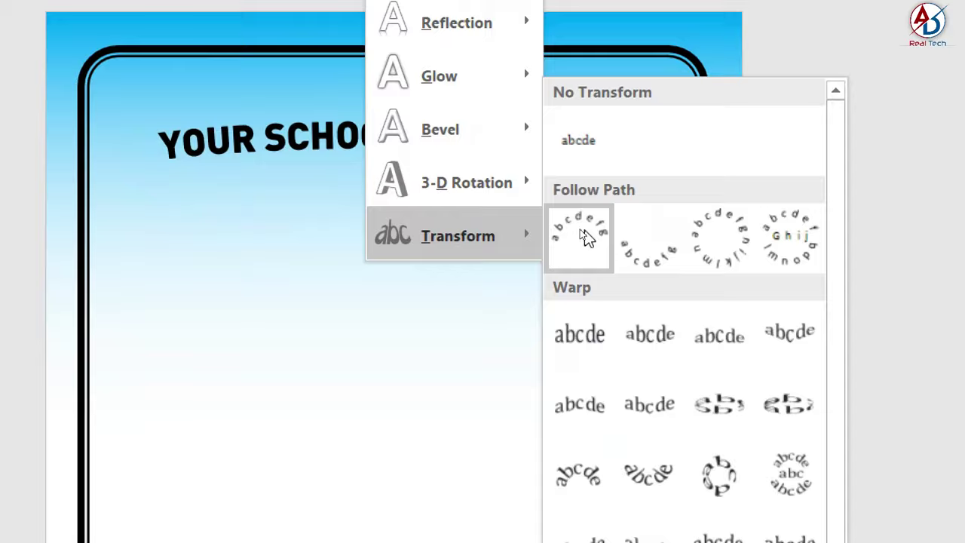
pyautogui.click(575, 233)
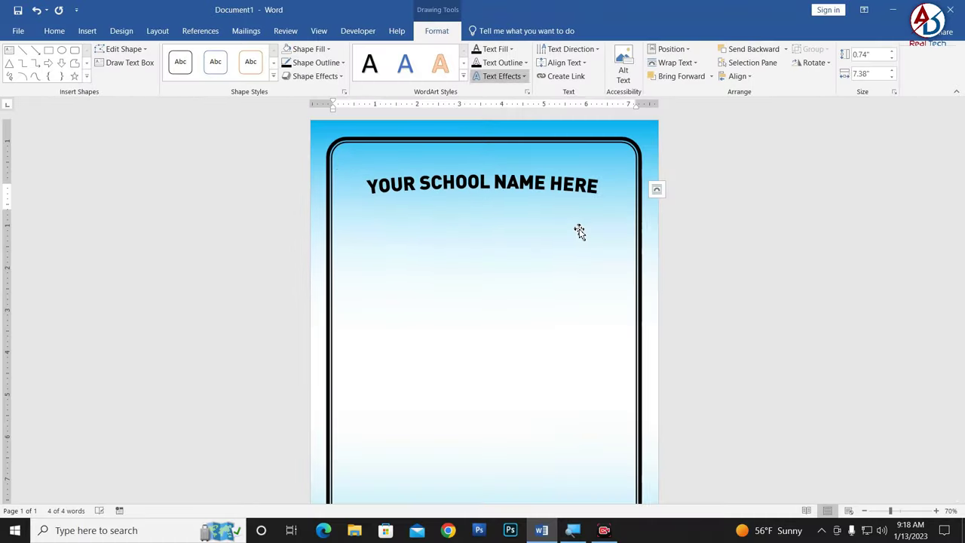
# Stretch and raise the WordArt box, set the heading to 48 pt, and tighten the arch
pyautogui.moveTo(484, 213); pyautogui.dragTo(485, 435)
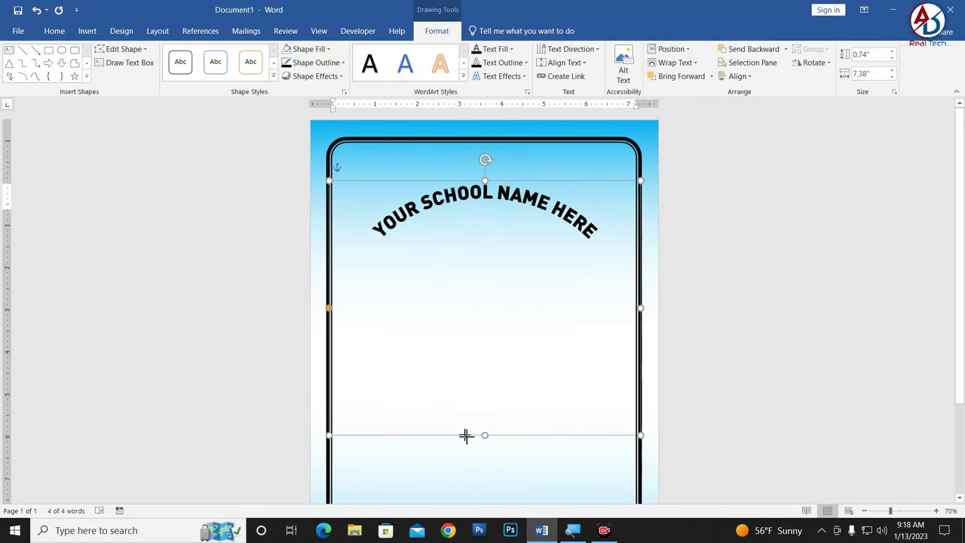
pyautogui.moveTo(526, 183); pyautogui.dragTo(524, 158)
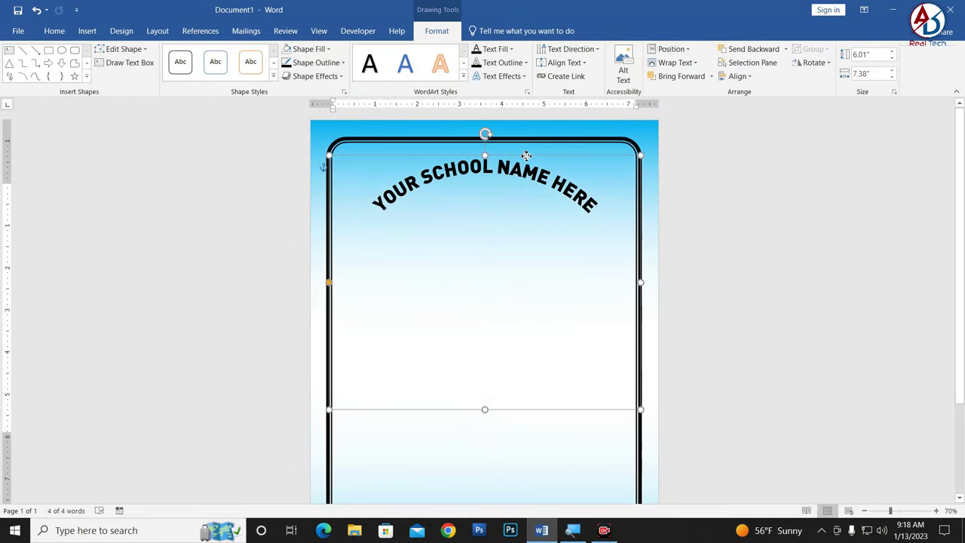
pyautogui.click(456, 185)
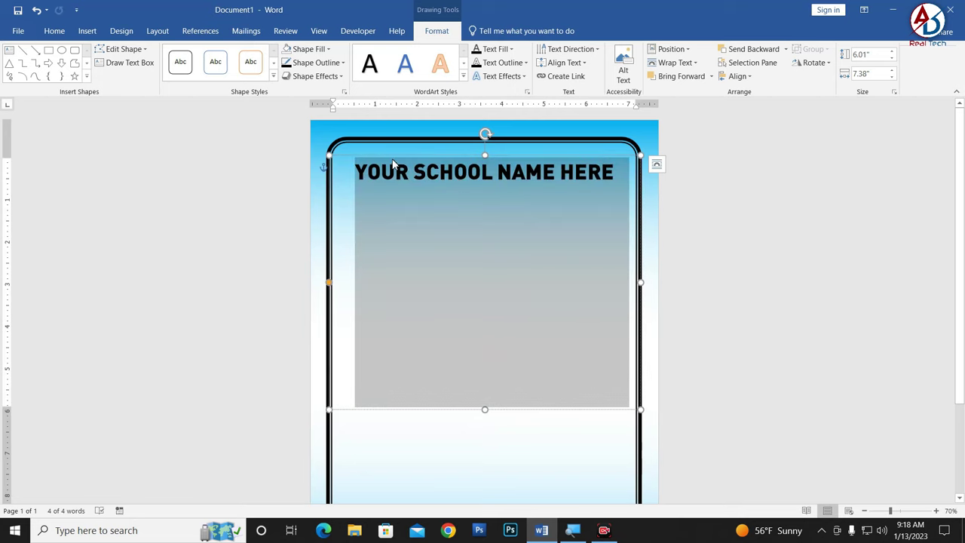
pyautogui.click(393, 156)
pyautogui.click(54, 31)
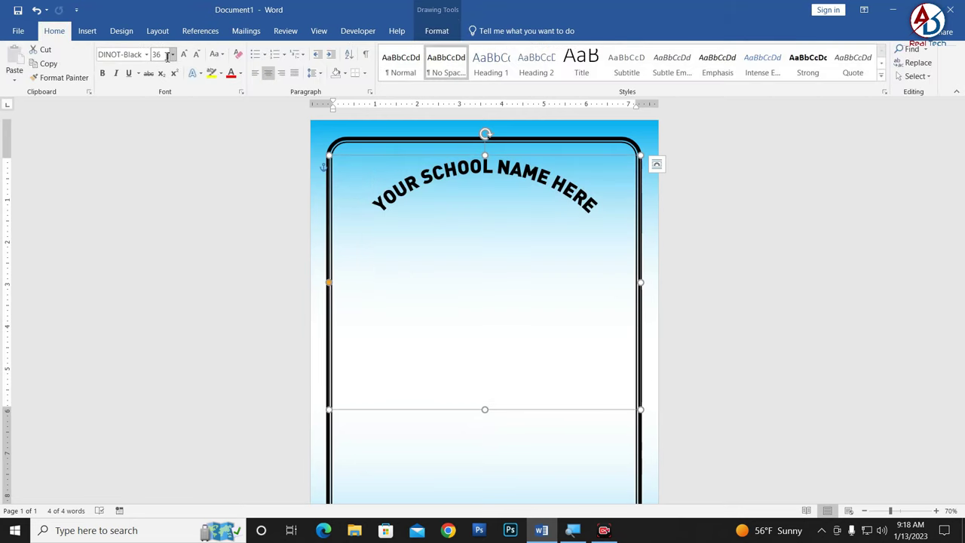
pyautogui.click(184, 54)
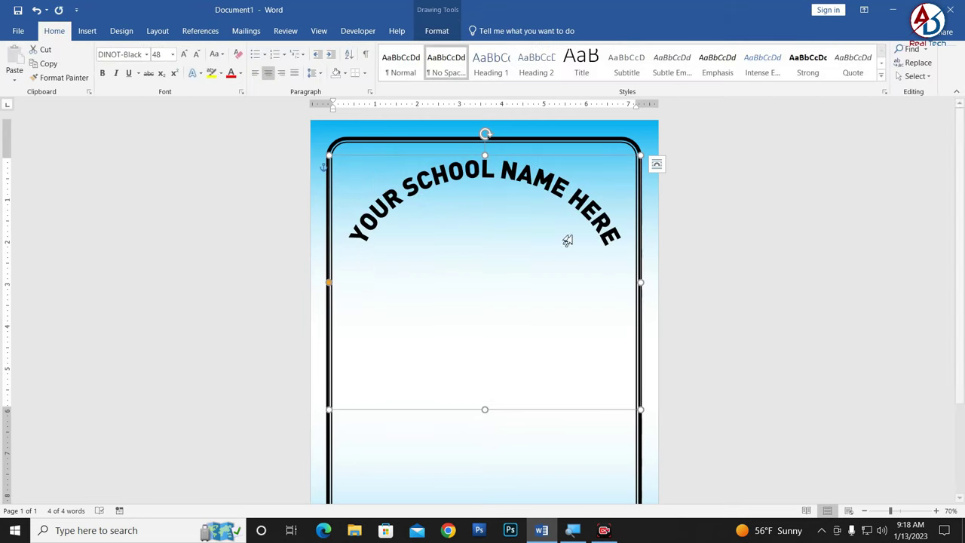
pyautogui.moveTo(483, 410); pyautogui.dragTo(485, 371)
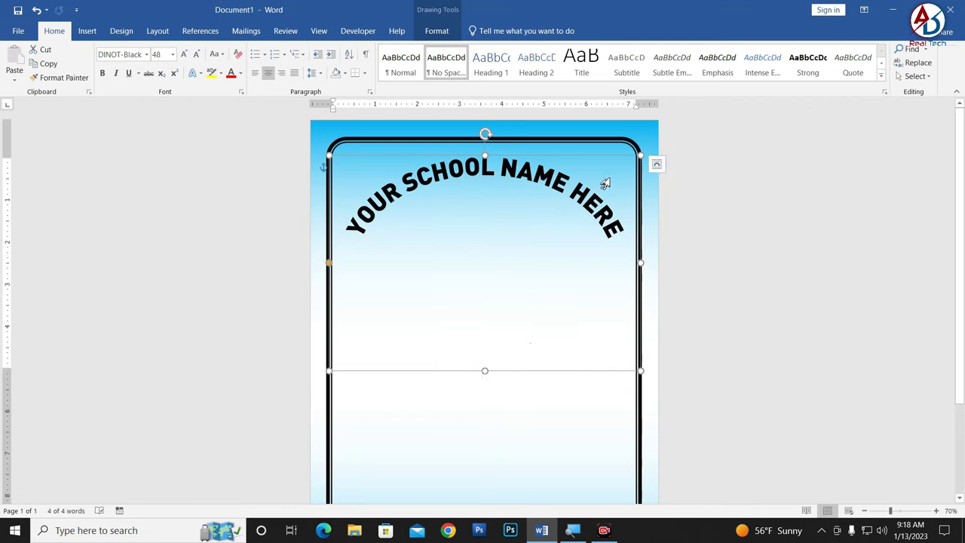
# Centre the arched school-name title horizontally on the page
pyautogui.click(436, 31)
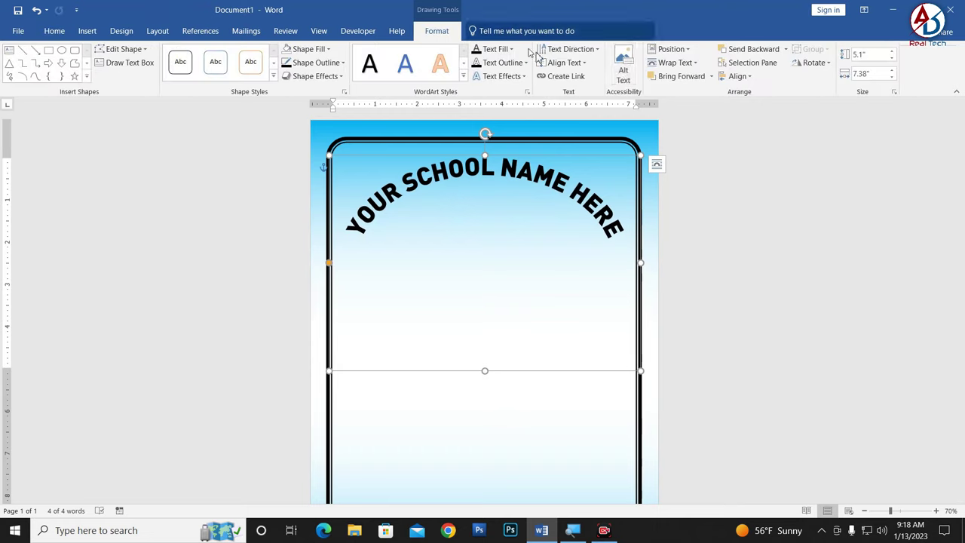
pyautogui.click(738, 77)
pyautogui.click(749, 110)
pyautogui.click(744, 243)
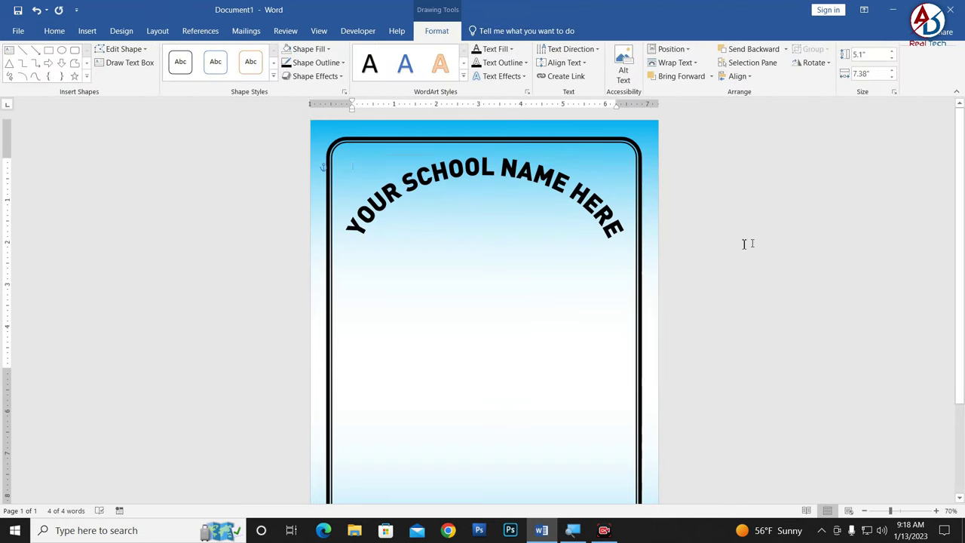
pyautogui.scroll(-2, 557, 307)
pyautogui.scroll(-3, 579, 355)
pyautogui.scroll(3, 579, 356)
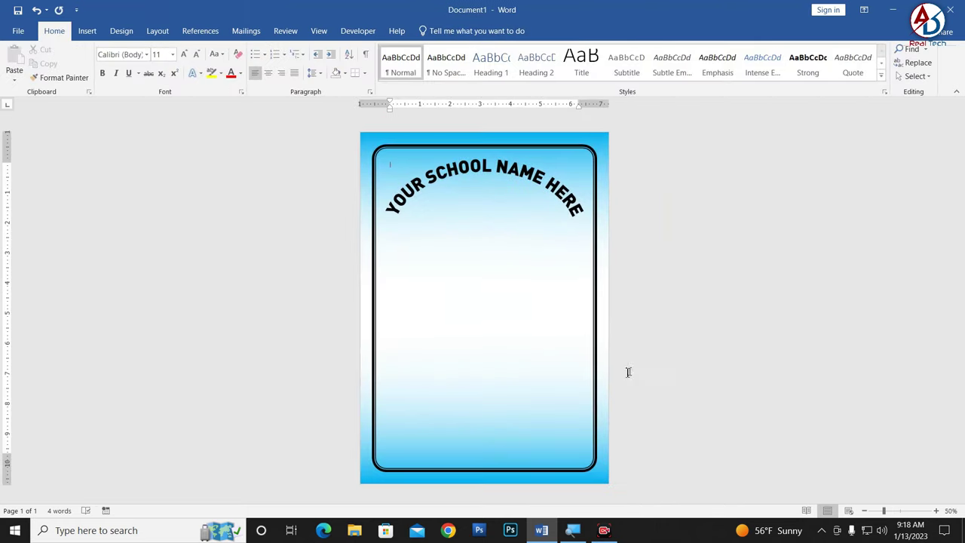
pyautogui.scroll(2, 280, 204)
pyautogui.scroll(2, 270, 195)
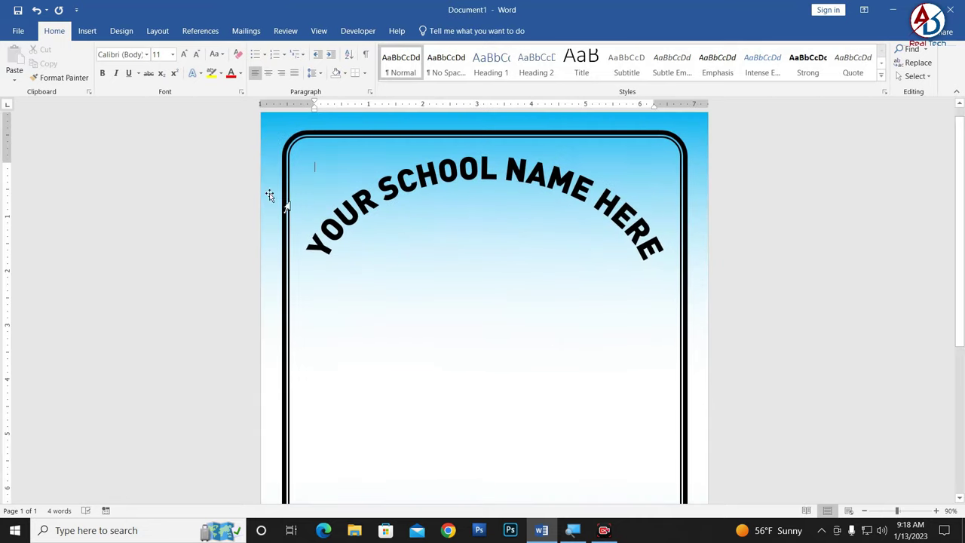
pyautogui.click(87, 31)
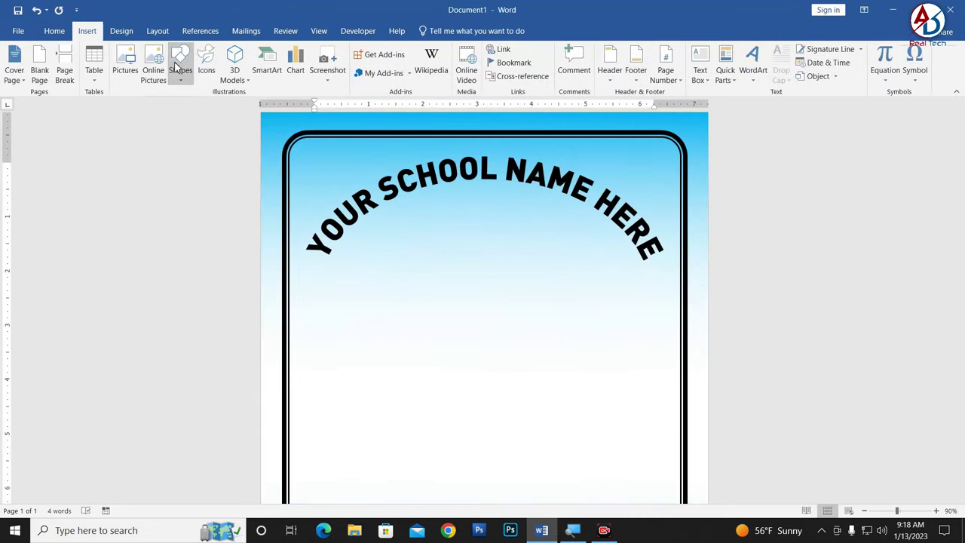
# Draw a 6.24-inch-wide text box centred below the arched school name
pyautogui.click(181, 64)
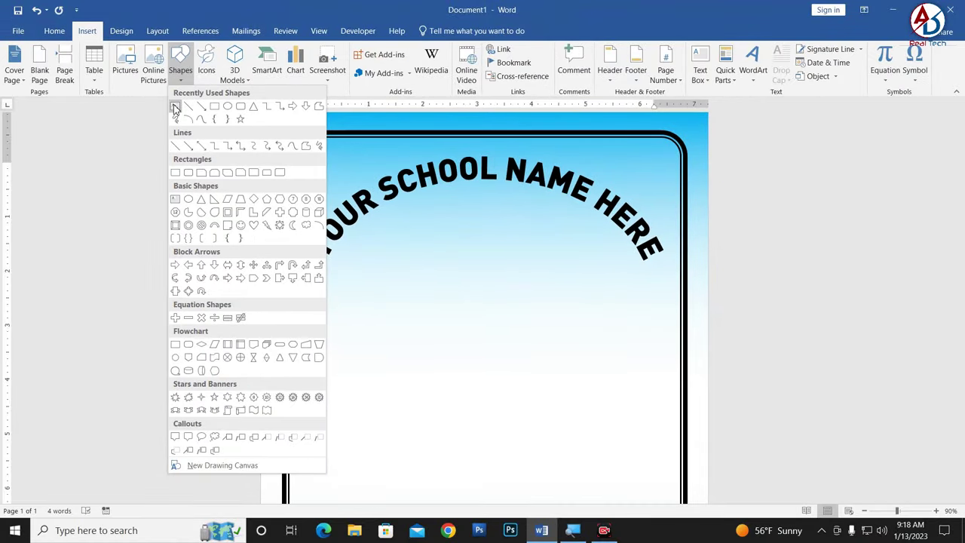
pyautogui.click(175, 109)
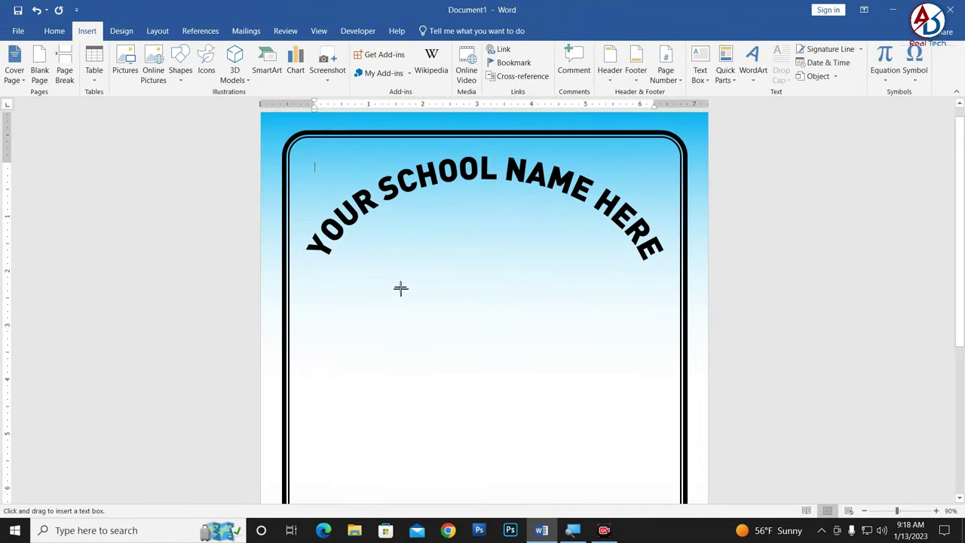
pyautogui.moveTo(386, 293); pyautogui.dragTo(655, 370)
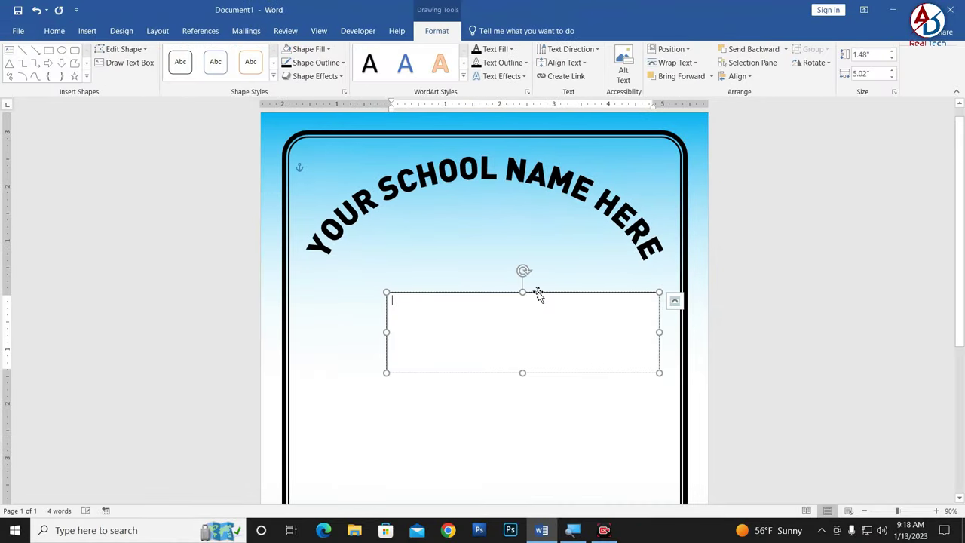
pyautogui.moveTo(536, 295); pyautogui.dragTo(448, 309)
pyautogui.moveTo(559, 333); pyautogui.dragTo(623, 333)
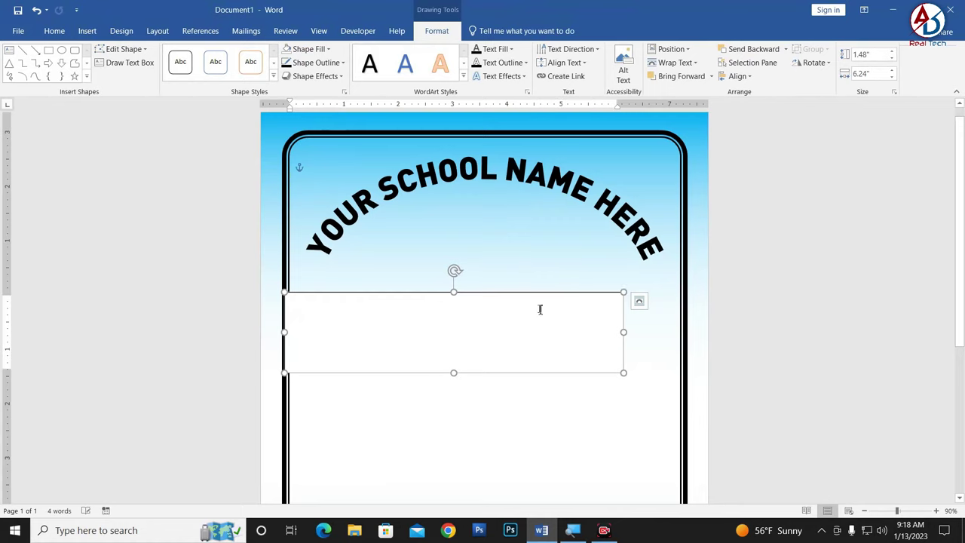
pyautogui.moveTo(535, 295); pyautogui.dragTo(553, 303)
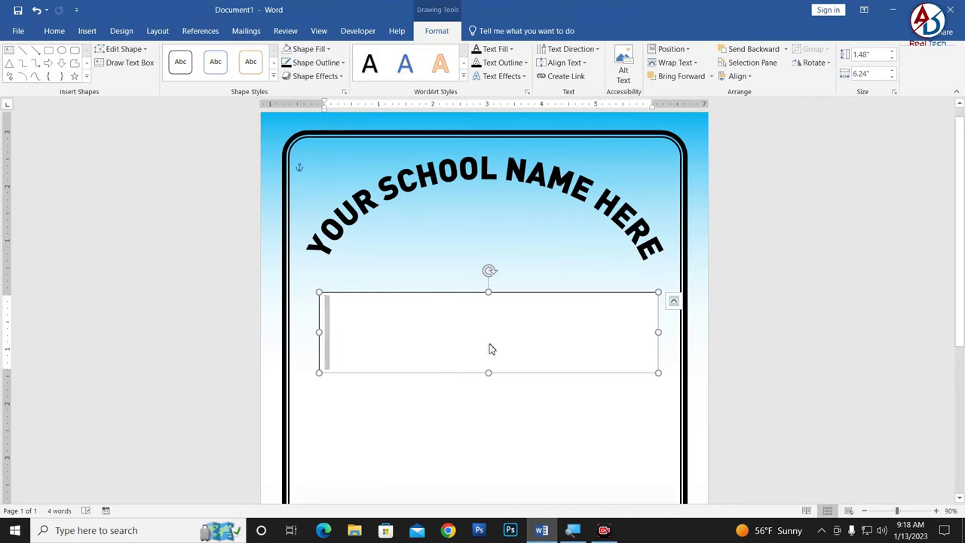
# Fill the text box with placeholder text using =RAND(1,3)
pyautogui.write('=RAND(1_')
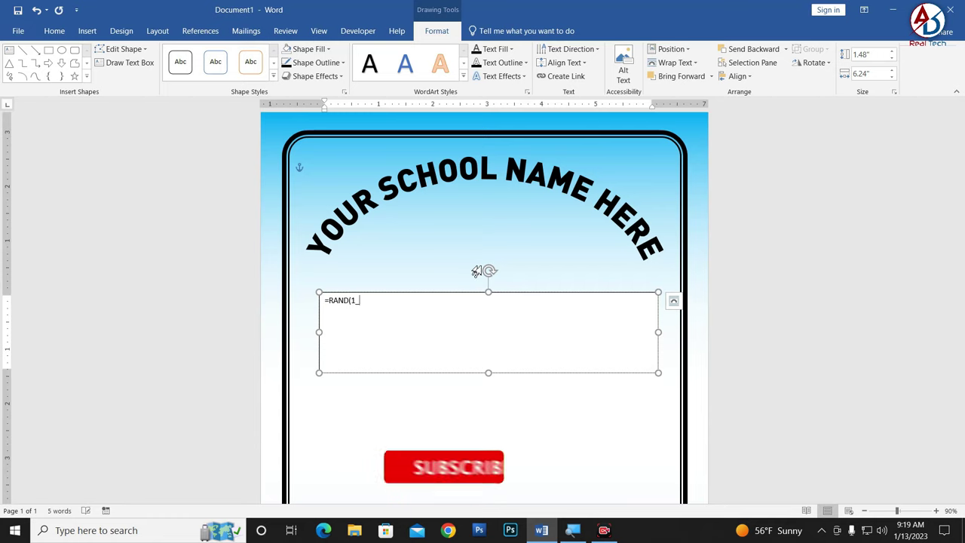
pyautogui.write(',3)')
pyautogui.press('Return')
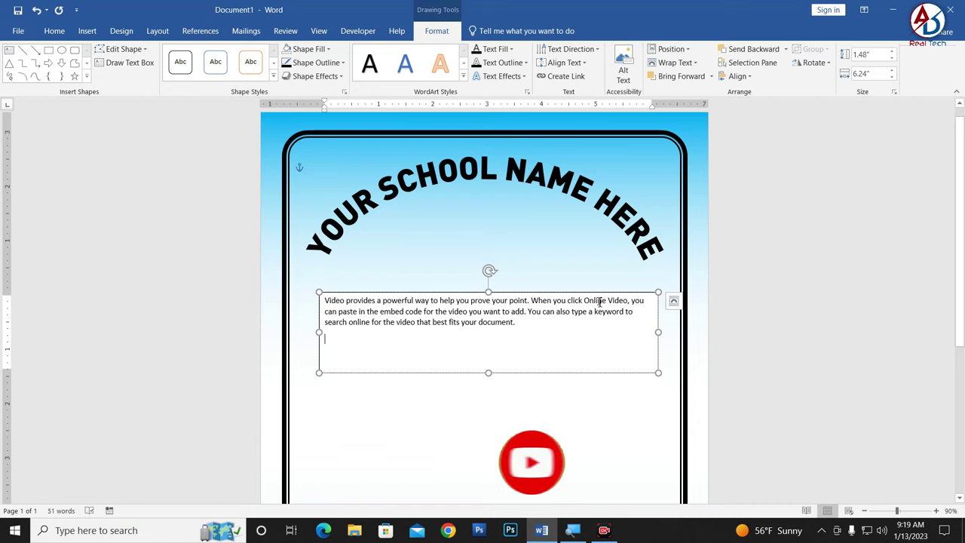
pyautogui.press('Return')
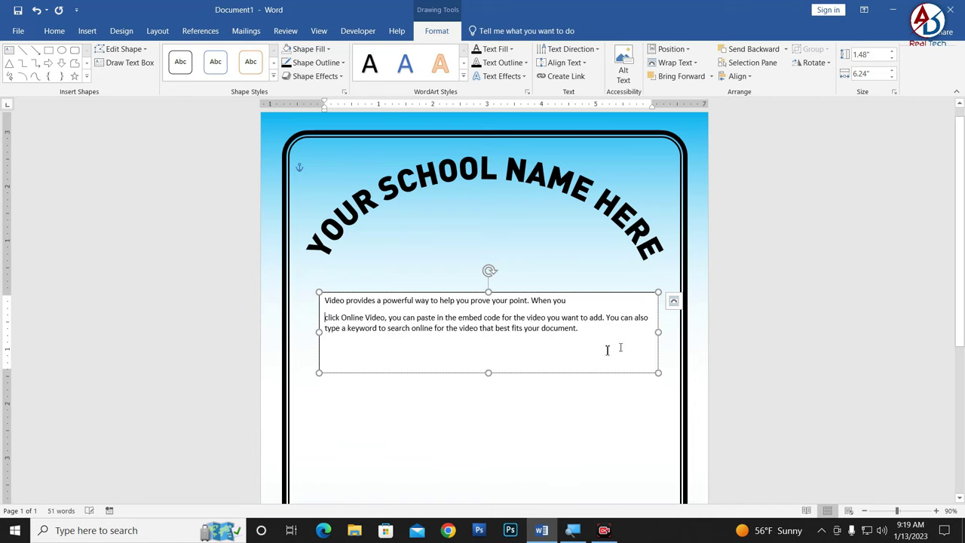
pyautogui.press('BackSpace')
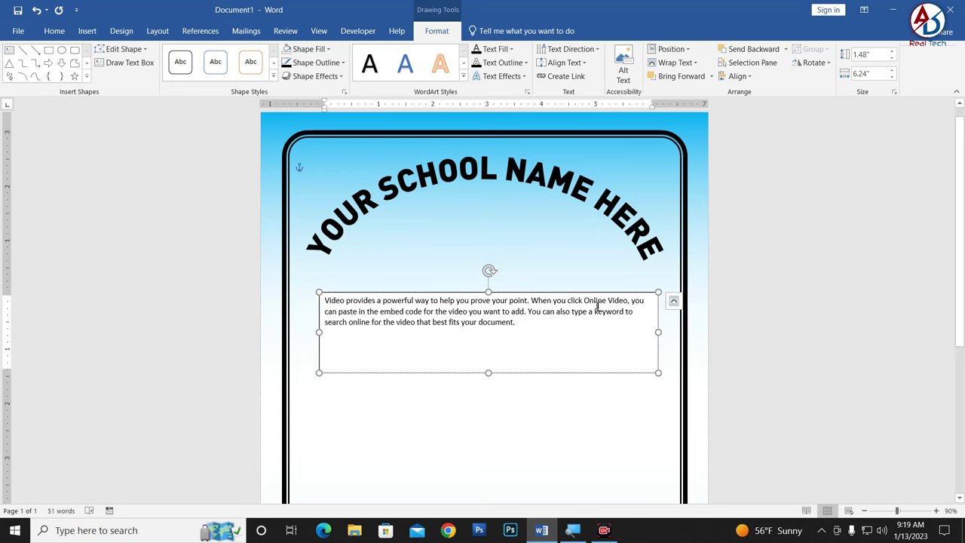
pyautogui.hotkey('ctrl', 'a')
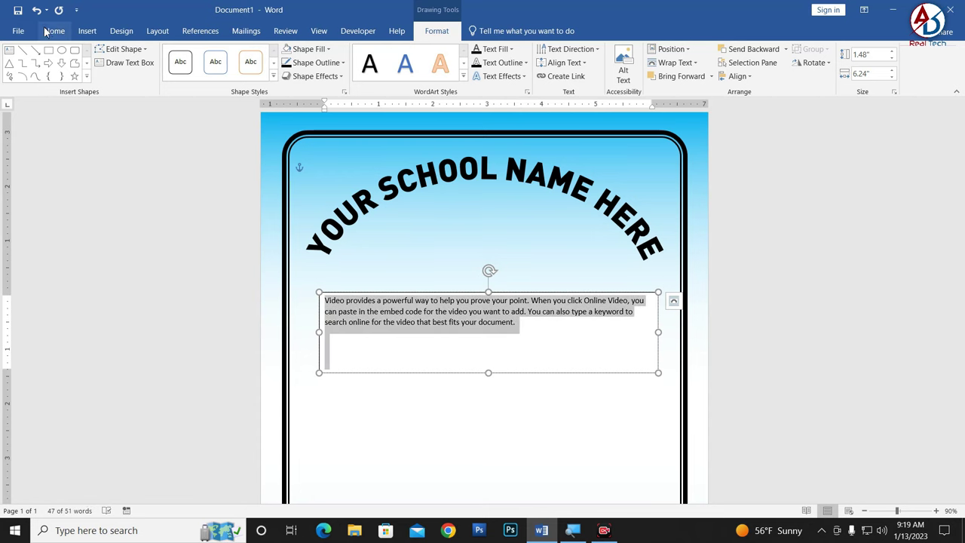
# Apply No Spacing and break the text into lines before 'click Online Video' and 'You can also'
pyautogui.click(55, 31)
pyautogui.click(453, 68)
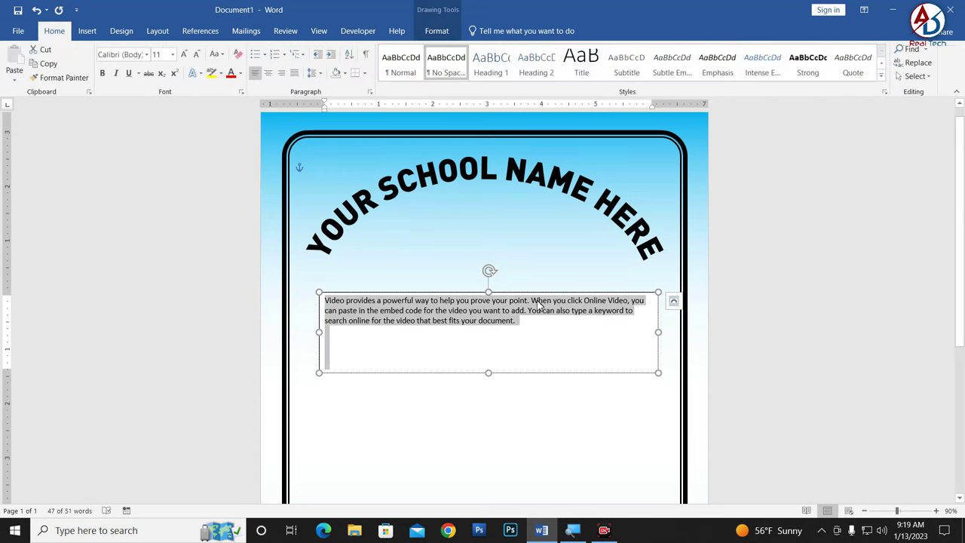
pyautogui.click(570, 302)
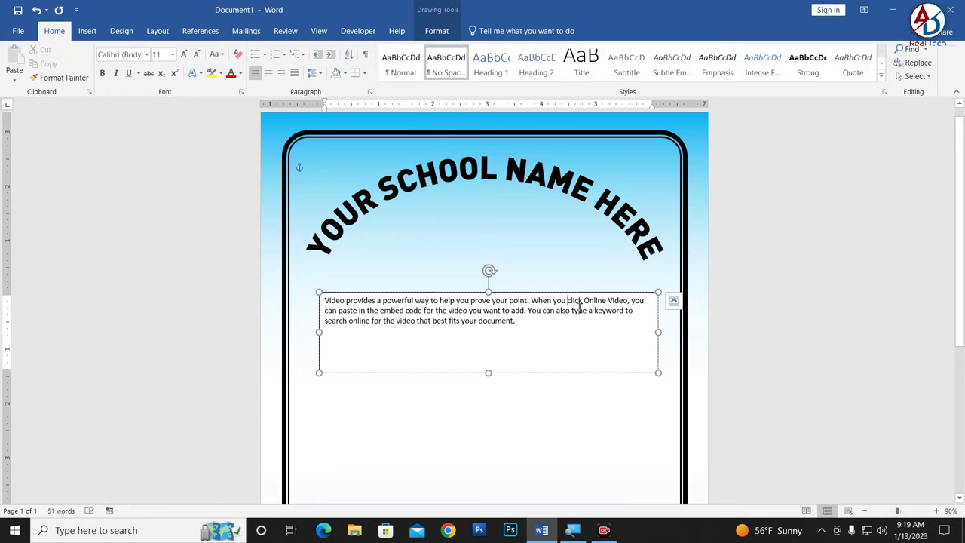
pyautogui.press('Return')
pyautogui.click(673, 301)
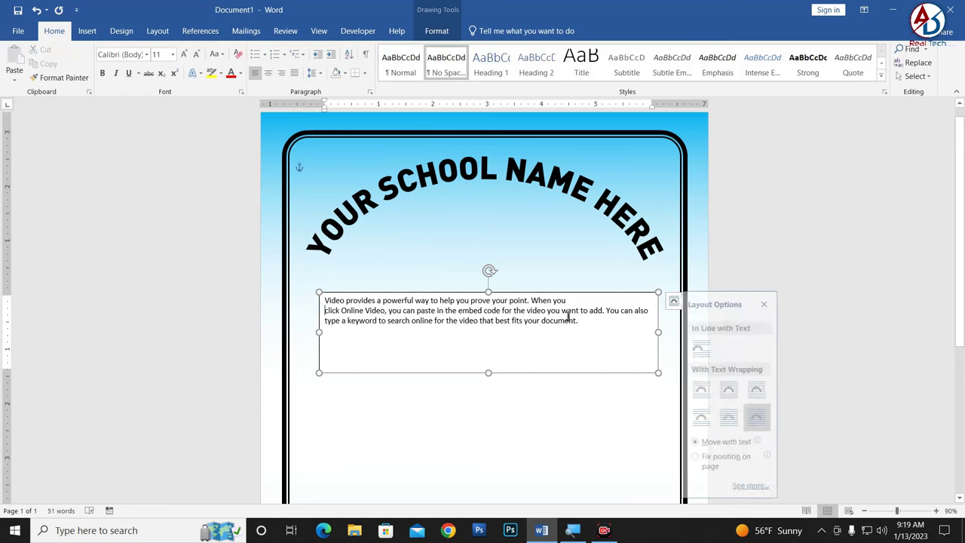
pyautogui.press('Return')
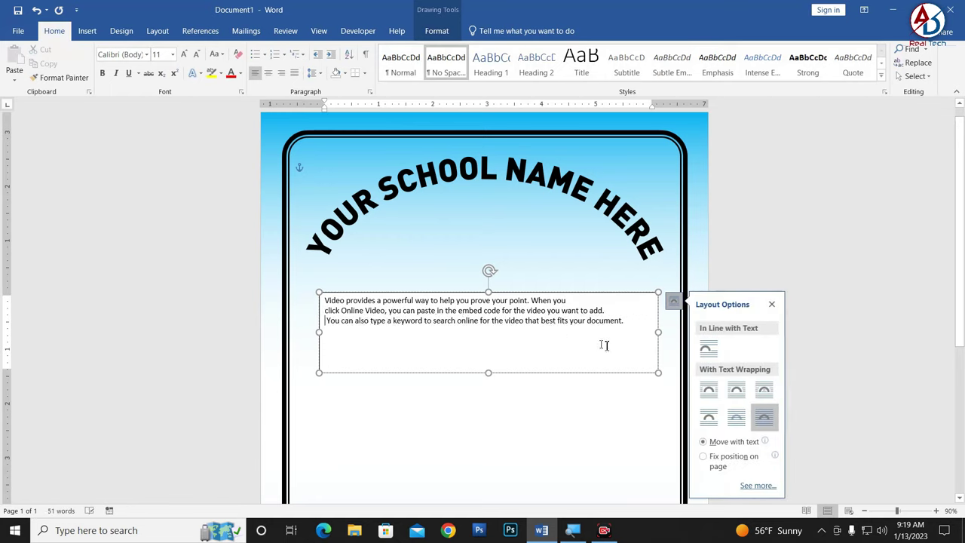
pyautogui.press('BackSpace')
pyautogui.press('Delete')
pyautogui.press('Return')
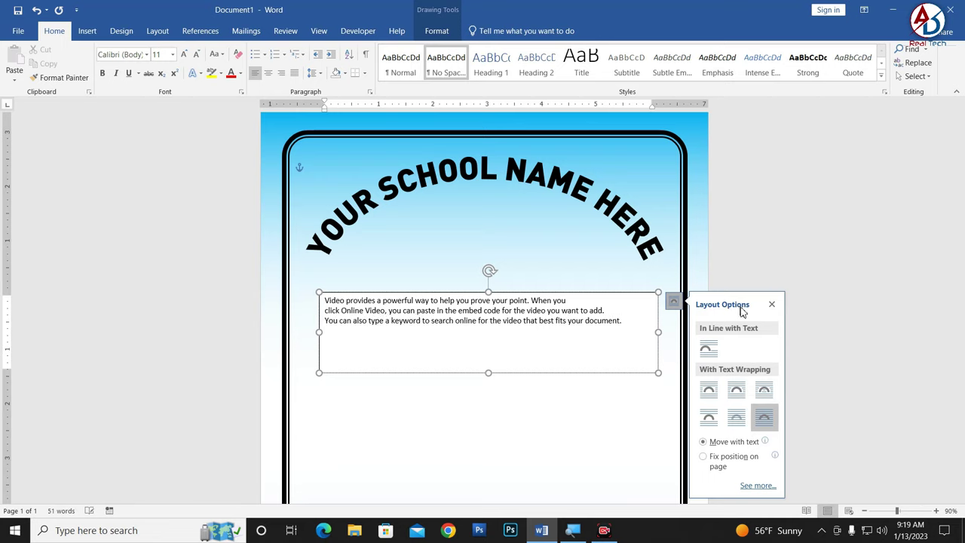
pyautogui.click(771, 304)
# Centre the text, shorten the box, and move it up under the arched title
pyautogui.hotkey('ctrl', 'a')
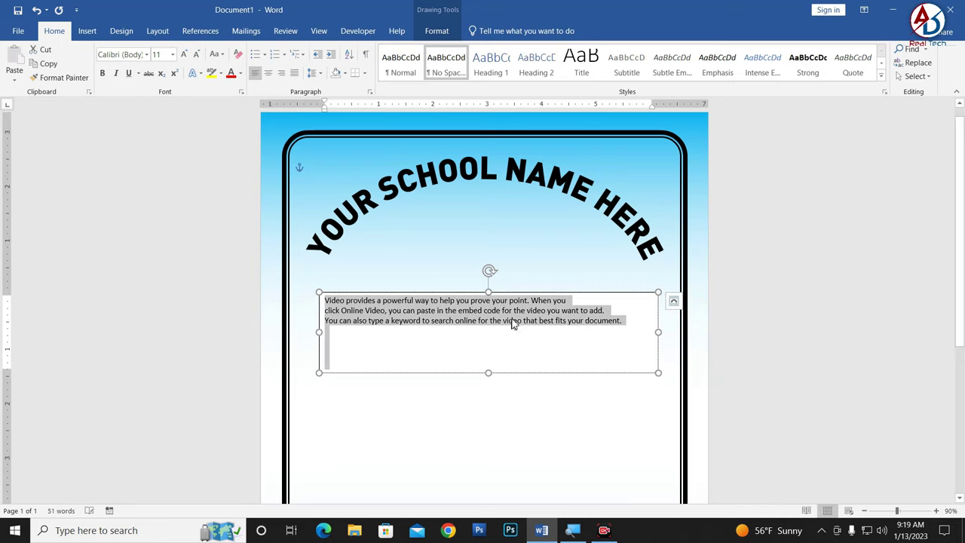
pyautogui.click(267, 72)
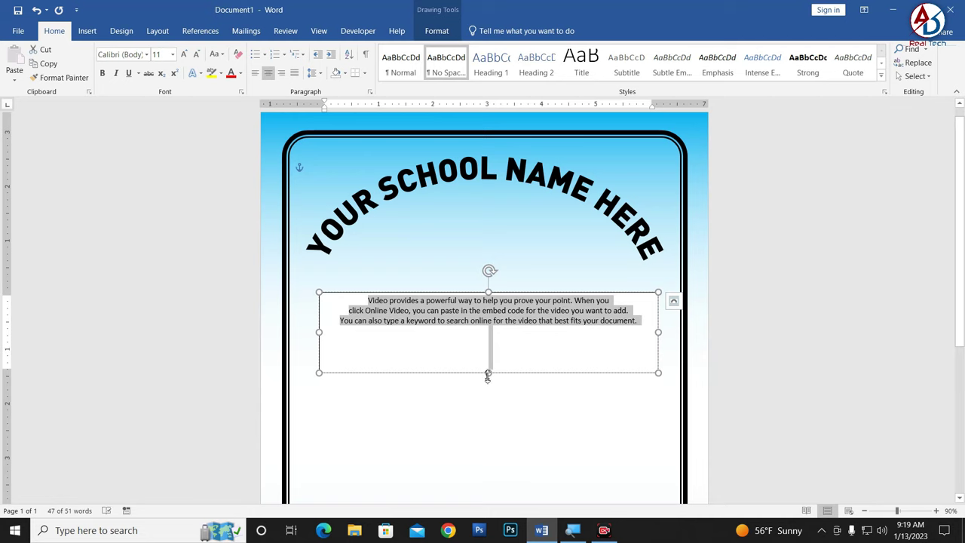
pyautogui.moveTo(488, 374); pyautogui.dragTo(488, 334)
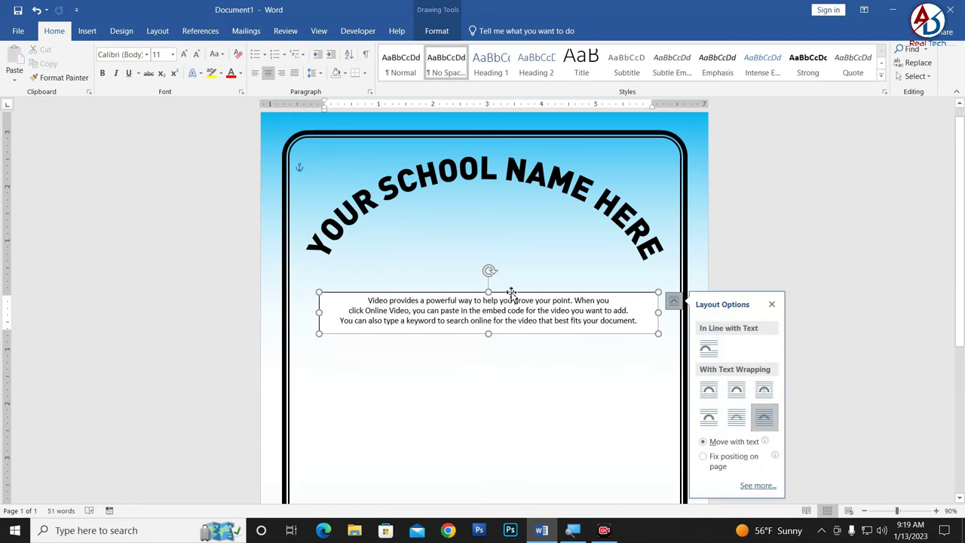
pyautogui.moveTo(511, 292); pyautogui.dragTo(507, 268)
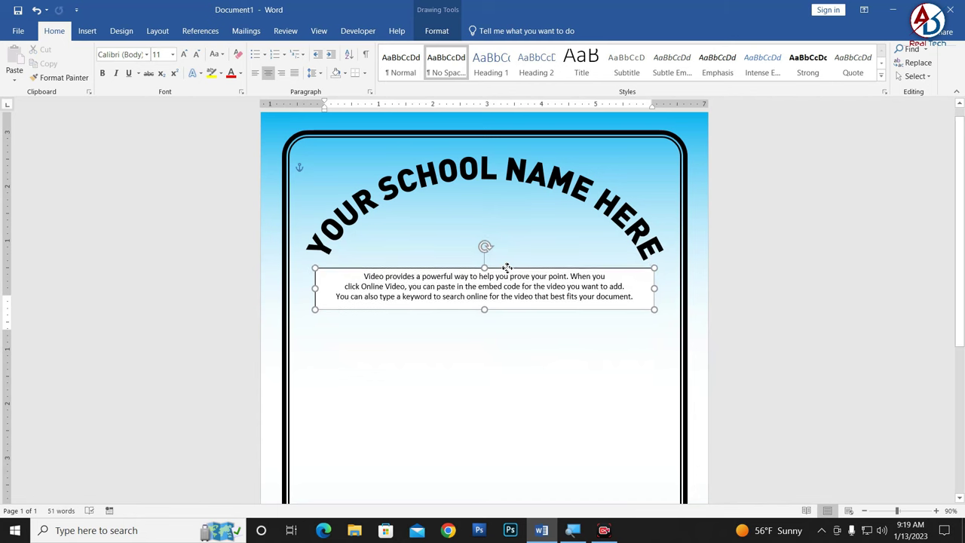
# Remove the text box's fill and outline
pyautogui.click(435, 36)
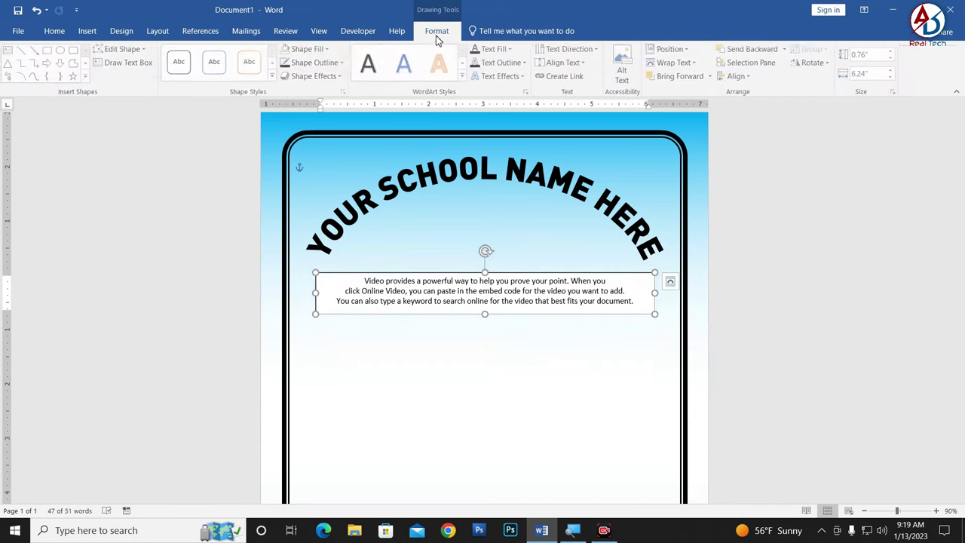
pyautogui.click(305, 48)
pyautogui.click(311, 156)
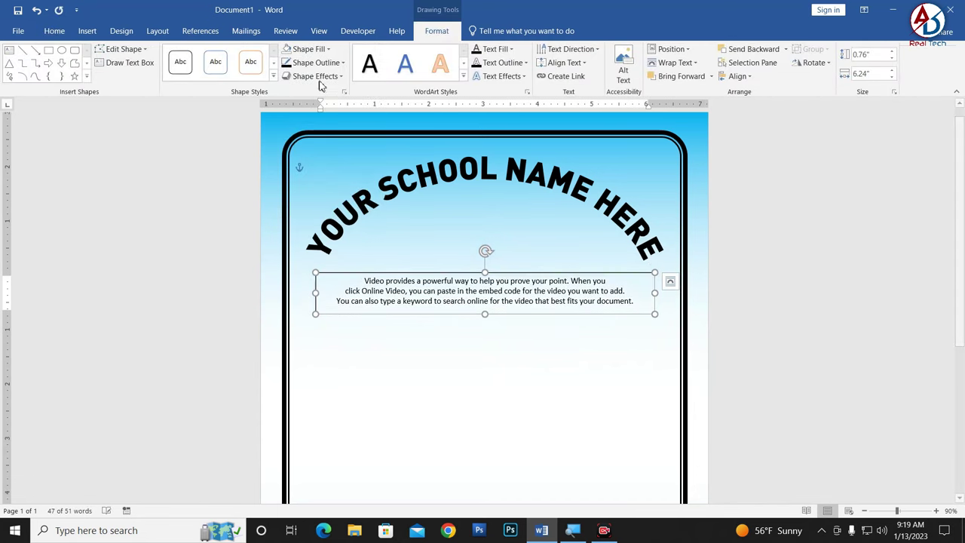
pyautogui.click(315, 63)
pyautogui.click(317, 165)
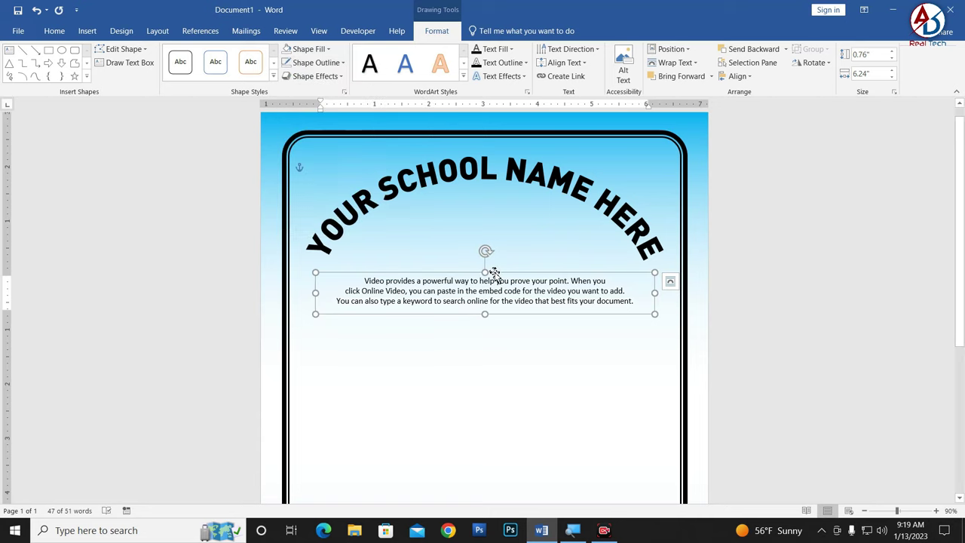
# Centre the placeholder text box horizontally on the page beneath the arched heading
pyautogui.moveTo(493, 273); pyautogui.dragTo(499, 280)
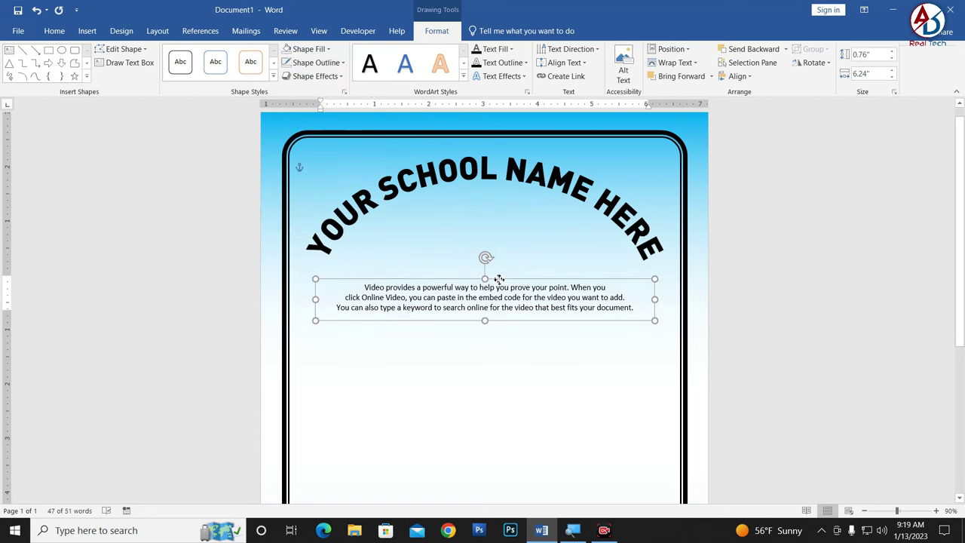
pyautogui.scroll(-5, 499, 280)
pyautogui.scroll(3, 490, 312)
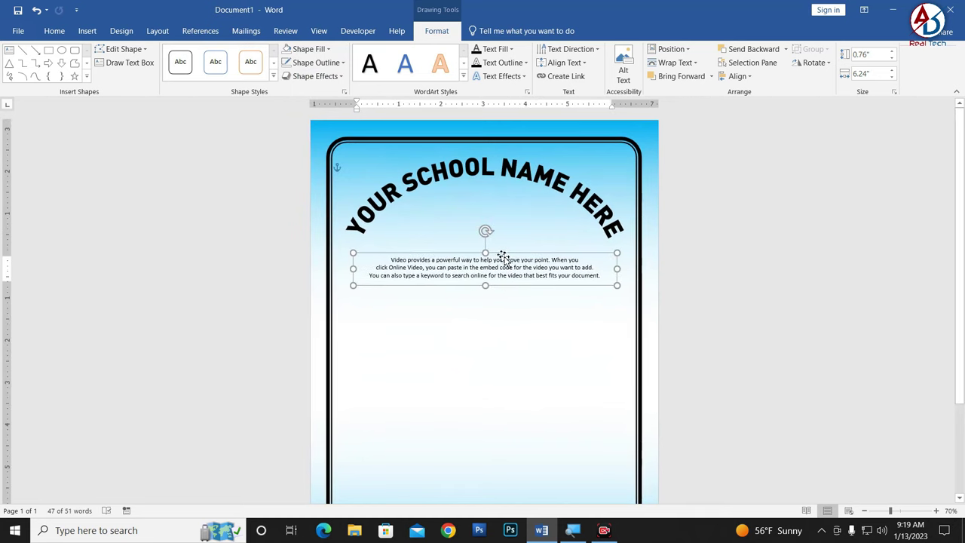
pyautogui.moveTo(511, 254); pyautogui.dragTo(513, 250)
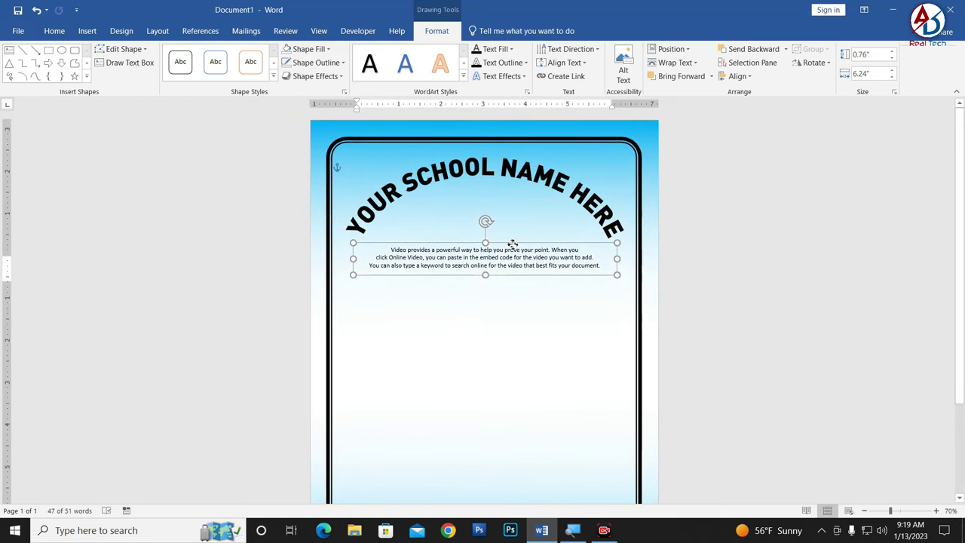
pyautogui.click(737, 75)
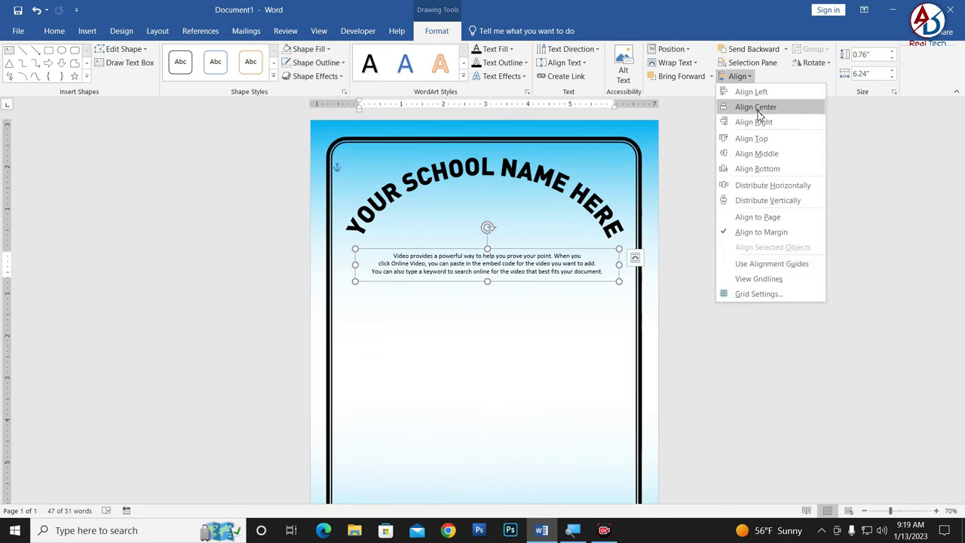
pyautogui.click(759, 118)
pyautogui.click(594, 299)
pyautogui.scroll(-1, 593, 299)
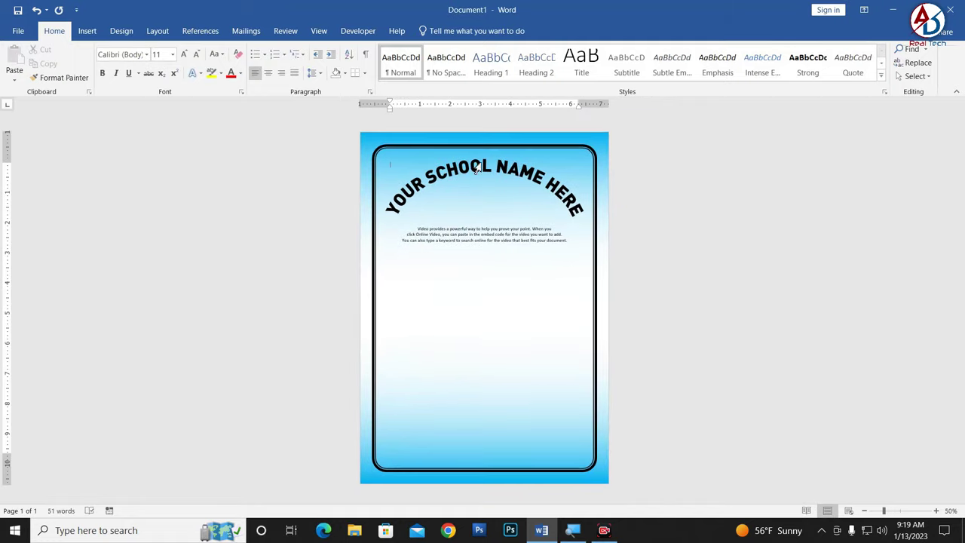
pyautogui.scroll(1, 459, 207)
pyautogui.scroll(1, 489, 219)
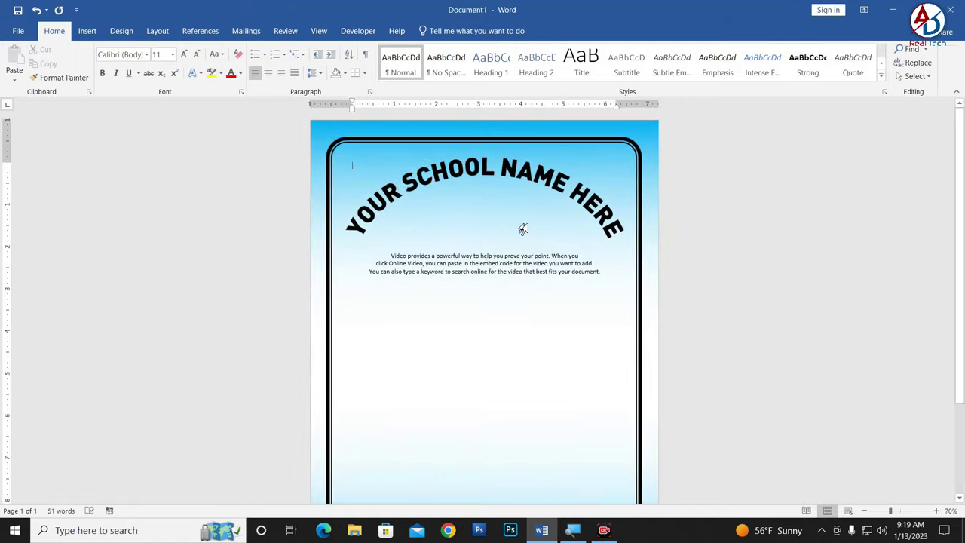
# Change the school name's font size, trying 36 pt and then 40 pt
pyautogui.tripleClick(529, 179)
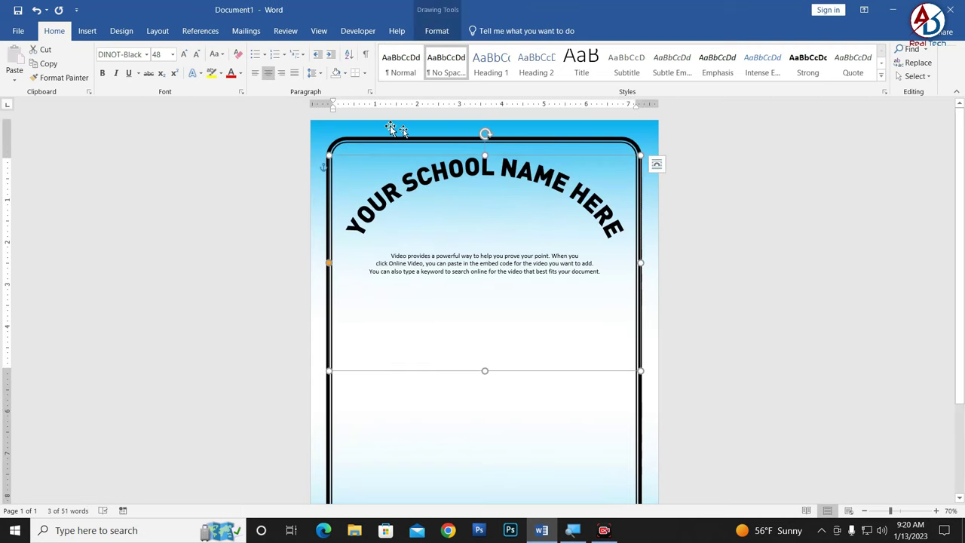
pyautogui.click(194, 58)
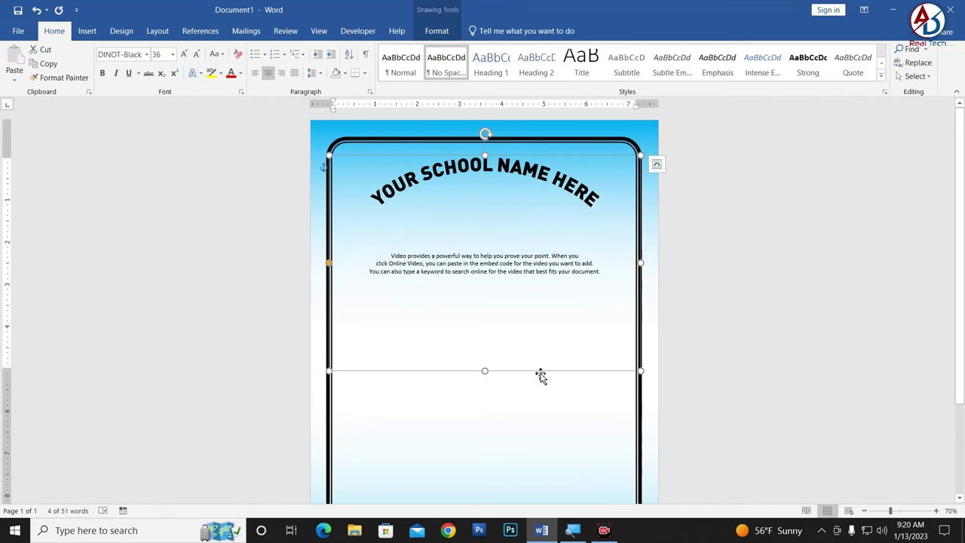
pyautogui.scroll(2, 513, 379)
pyautogui.click(531, 178)
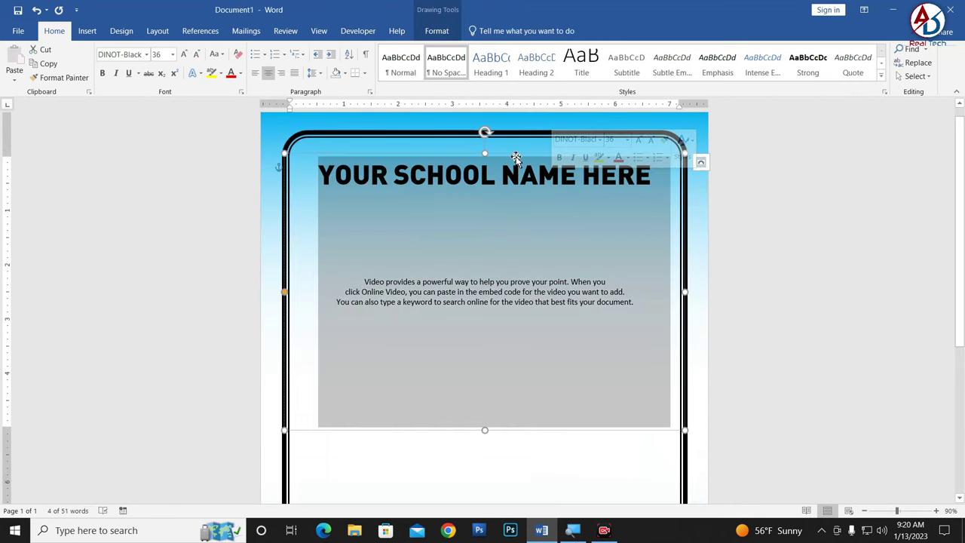
pyautogui.click(514, 156)
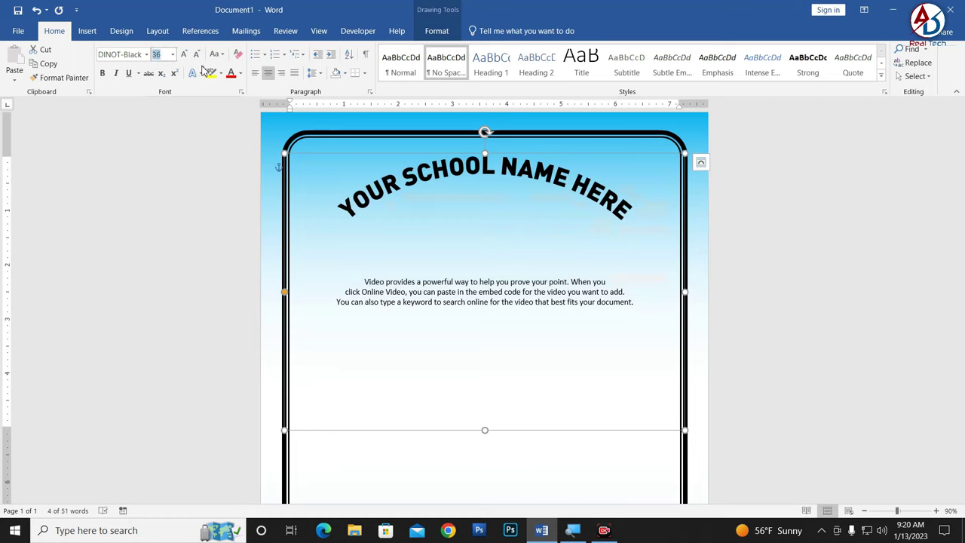
pyautogui.click(164, 55)
pyautogui.write('40')
pyautogui.press('Return')
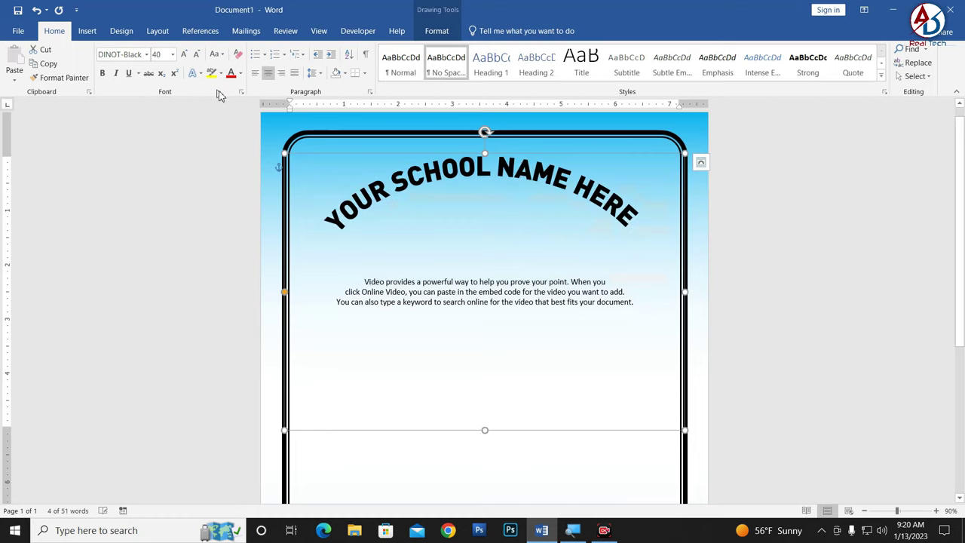
pyautogui.click(446, 147)
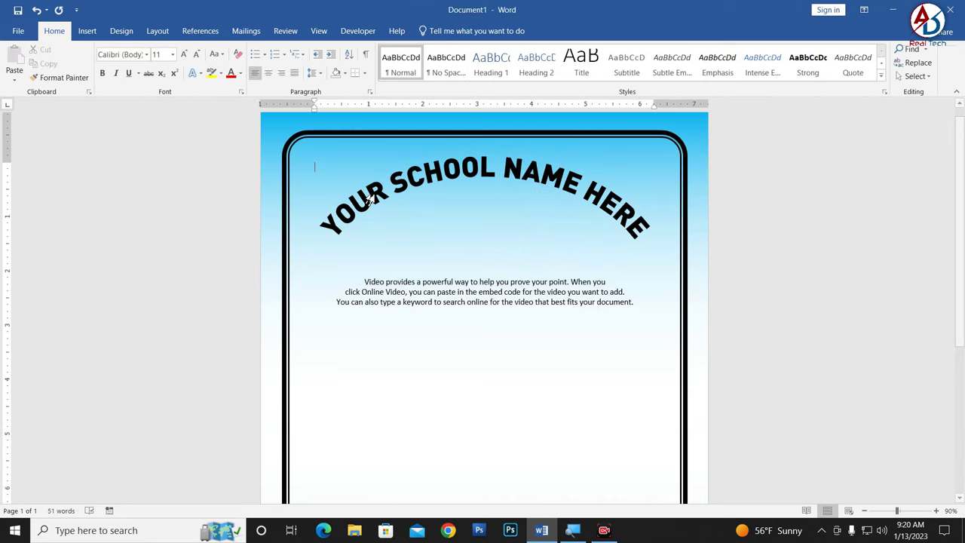
# Stretch the school-name box taller so the arch sweeps wider across the frame
pyautogui.keyDown('ctrl'); pyautogui.scroll(-1, 454, 238); pyautogui.keyUp('ctrl')
pyautogui.keyDown('ctrl'); pyautogui.scroll(-2, 475, 299); pyautogui.keyUp('ctrl')
pyautogui.keyDown('ctrl'); pyautogui.scroll(-1, 476, 299); pyautogui.keyUp('ctrl')
pyautogui.keyDown('ctrl'); pyautogui.scroll(1, 476, 299); pyautogui.keyUp('ctrl')
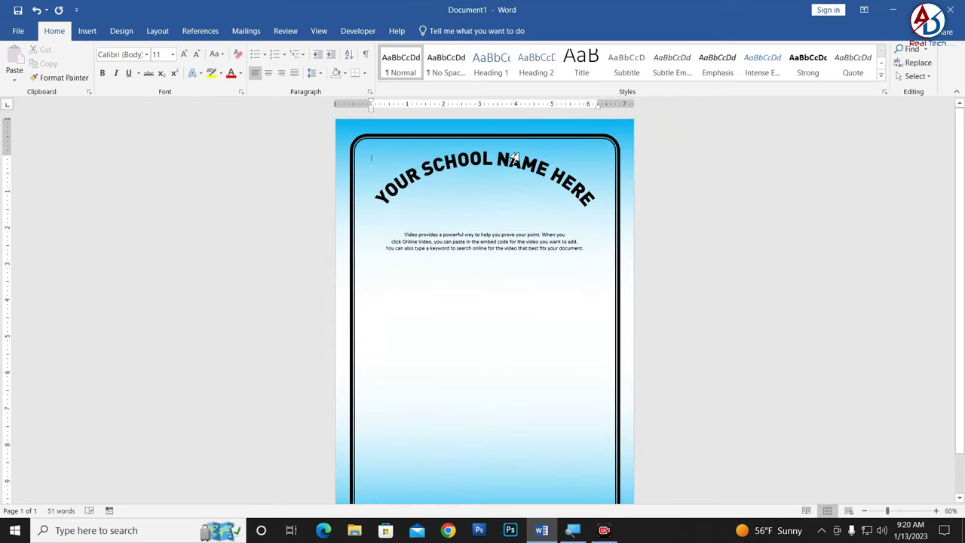
pyautogui.hotkey('ctrl', 'z')
pyautogui.keyDown('ctrl'); pyautogui.scroll(2, 499, 370); pyautogui.keyUp('ctrl')
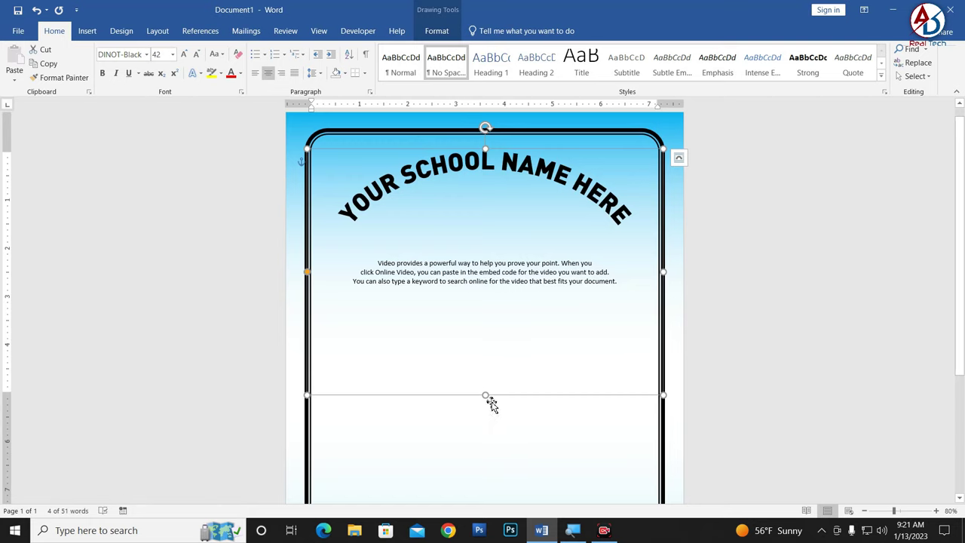
pyautogui.moveTo(486, 395); pyautogui.dragTo(486, 490)
pyautogui.keyDown('ctrl'); pyautogui.scroll(-1, 540, 354); pyautogui.keyUp('ctrl')
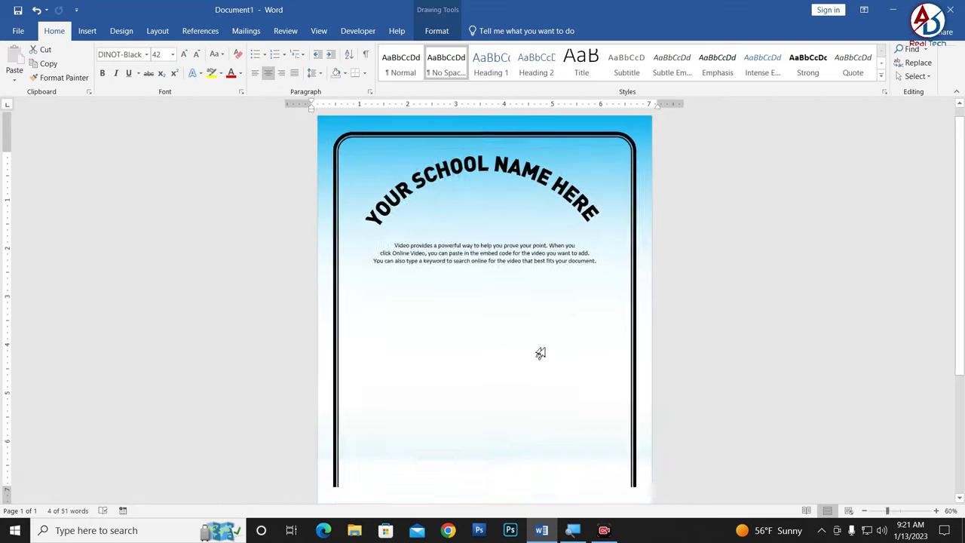
pyautogui.keyDown('ctrl'); pyautogui.scroll(-3, 545, 354); pyautogui.keyUp('ctrl')
pyautogui.keyDown('ctrl'); pyautogui.scroll(1, 545, 355); pyautogui.keyUp('ctrl')
pyautogui.click(730, 310)
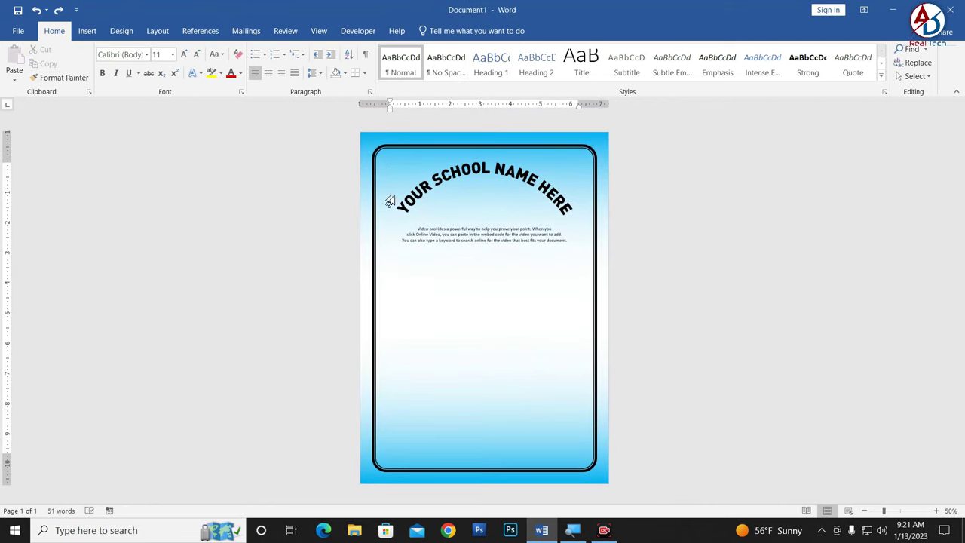
# Insert the 'logo School' picture file onto the cover page
pyautogui.click(87, 34)
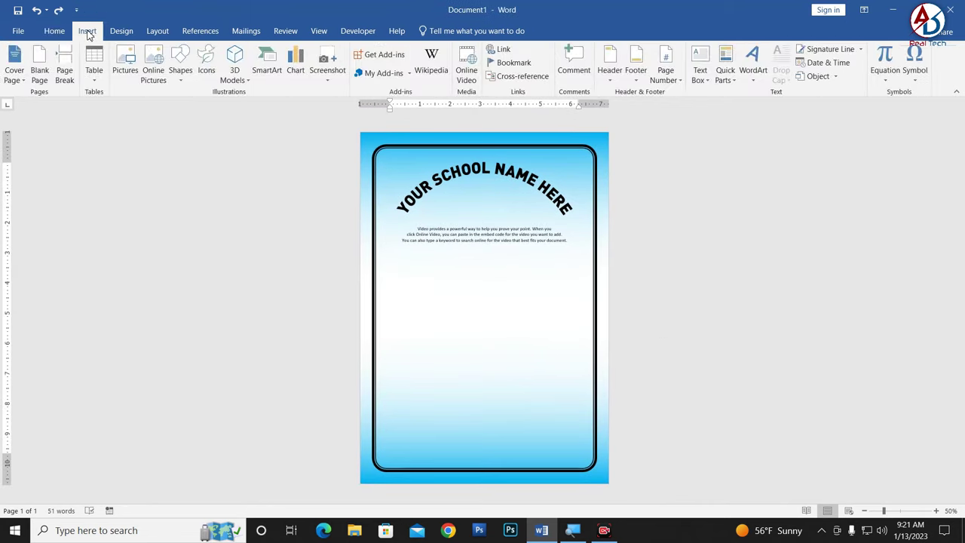
pyautogui.click(131, 70)
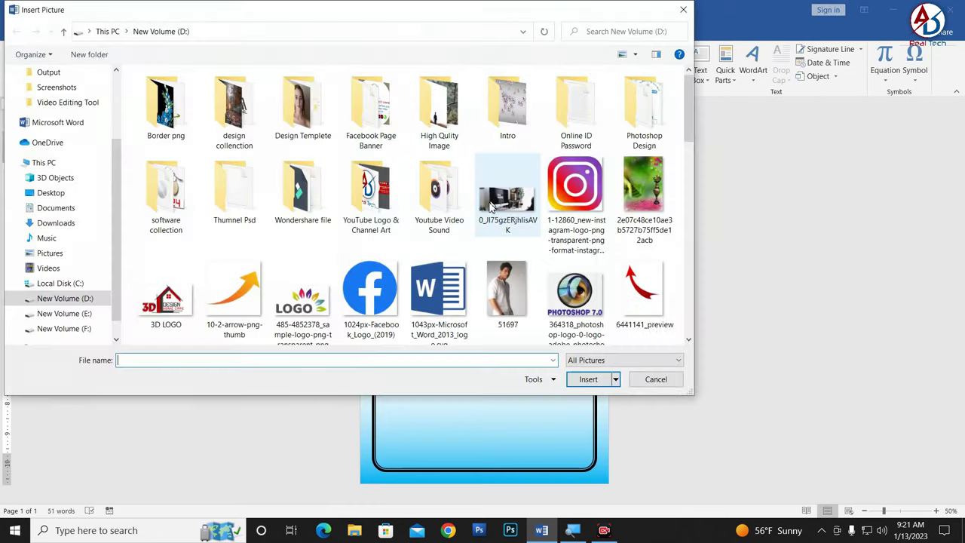
pyautogui.scroll(-1, 302, 280)
pyautogui.scroll(-3, 302, 280)
pyautogui.scroll(-3, 302, 280)
pyautogui.scroll(-2, 301, 280)
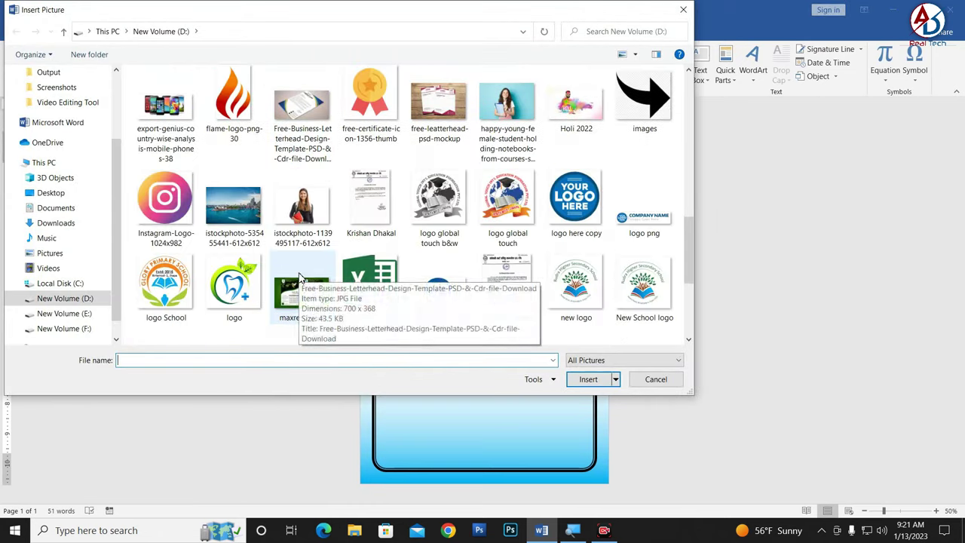
pyautogui.click(166, 285)
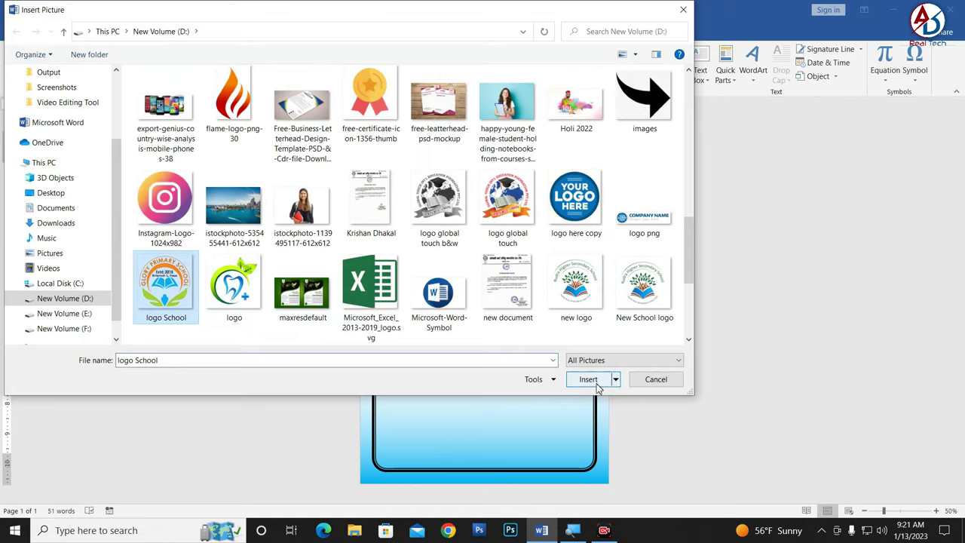
pyautogui.click(587, 380)
# Set the logo to In Front of Text and centre it beneath the arched name
pyautogui.click(634, 75)
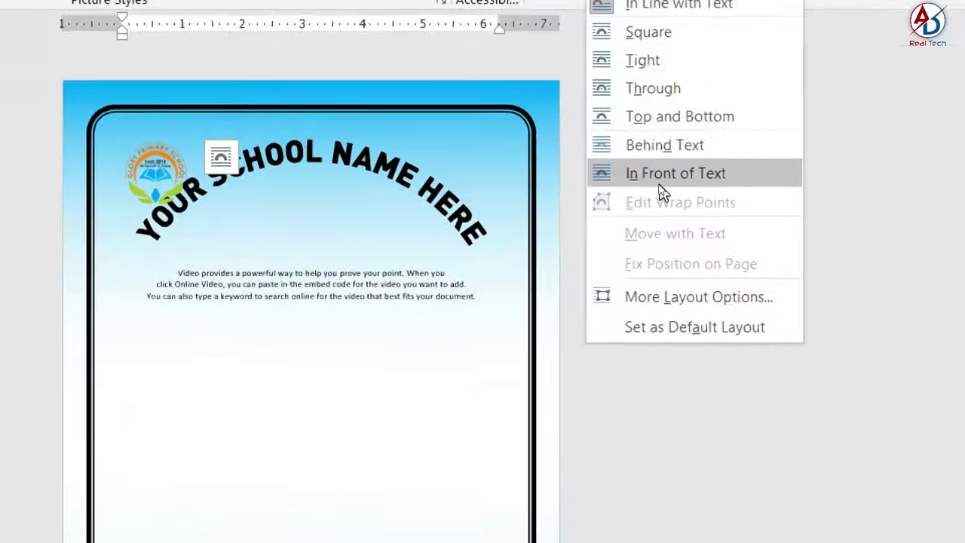
pyautogui.click(660, 185)
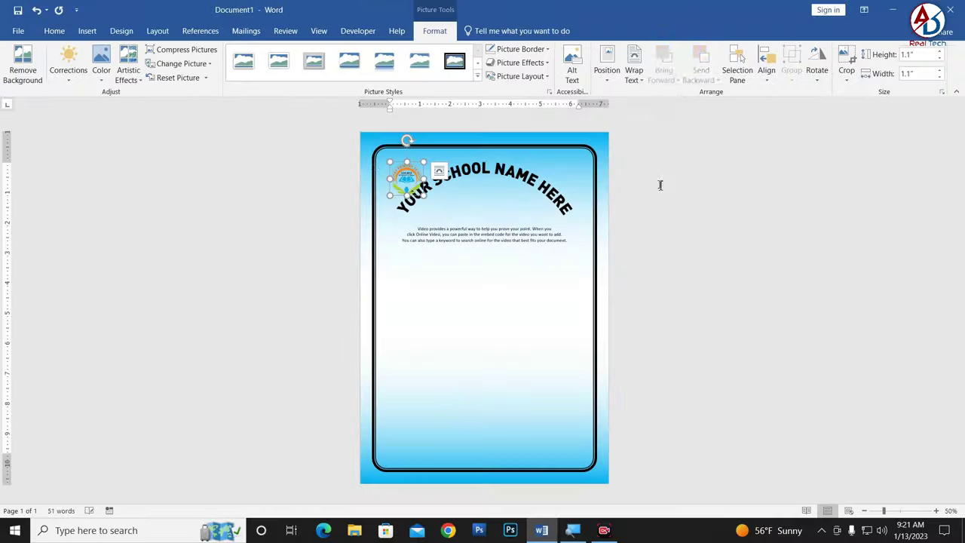
pyautogui.moveTo(411, 164)
pyautogui.mouseDown()
pyautogui.moveTo(487, 189)
pyautogui.moveTo(501, 178)
pyautogui.mouseUp()
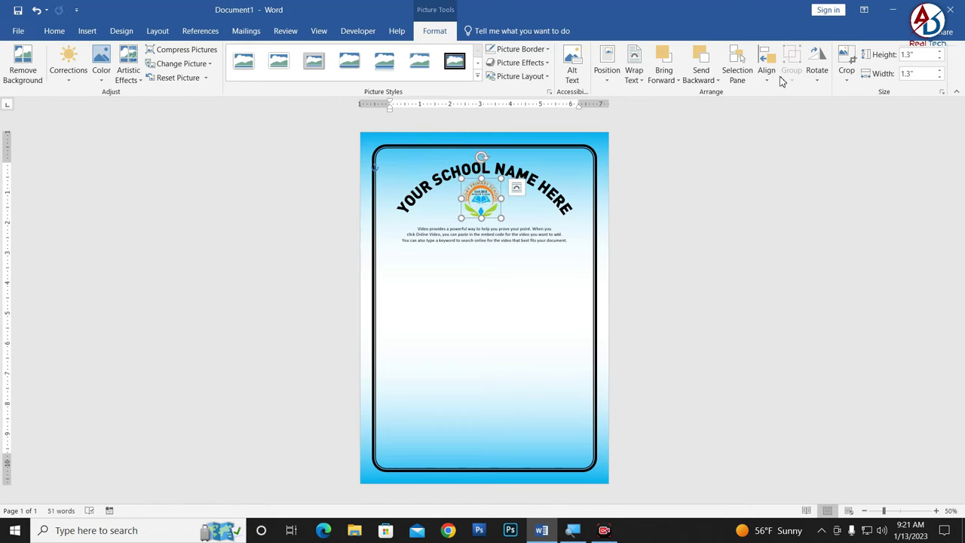
pyautogui.click(767, 75)
pyautogui.click(780, 107)
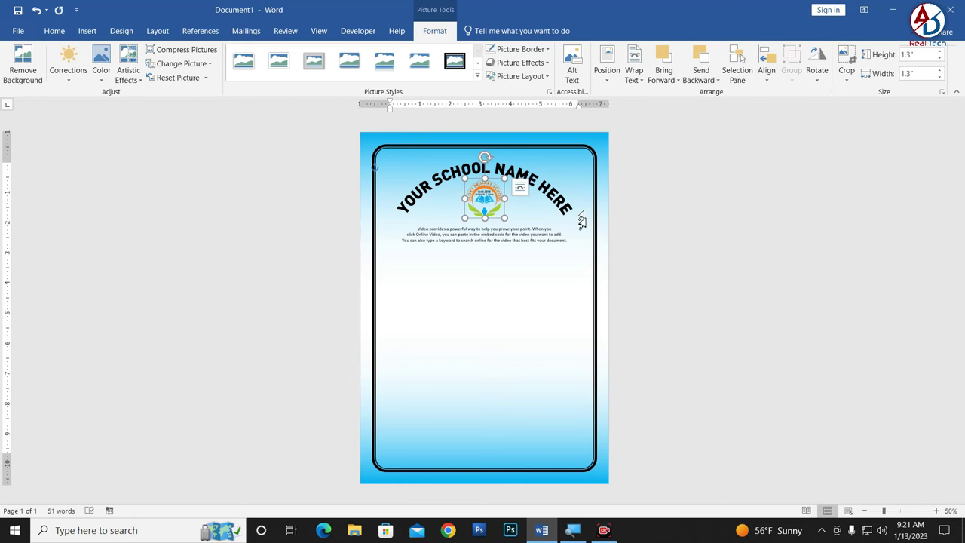
pyautogui.keyDown('ctrl'); pyautogui.scroll(2, 581, 220); pyautogui.keyUp('ctrl')
pyautogui.keyDown('ctrl'); pyautogui.scroll(1, 577, 252); pyautogui.keyUp('ctrl')
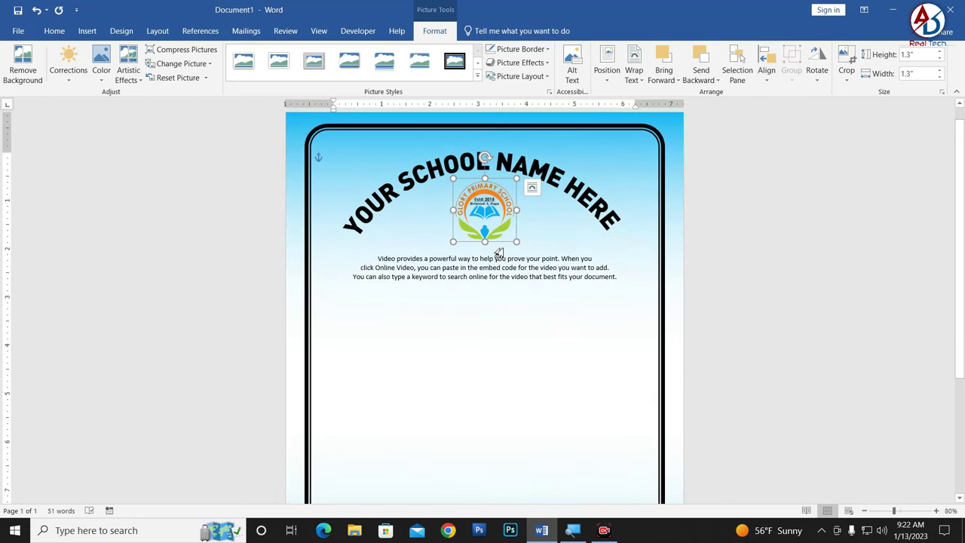
# Recolour the logo black and white and nudge it slightly down
pyautogui.doubleClick(502, 245)
pyautogui.click(101, 67)
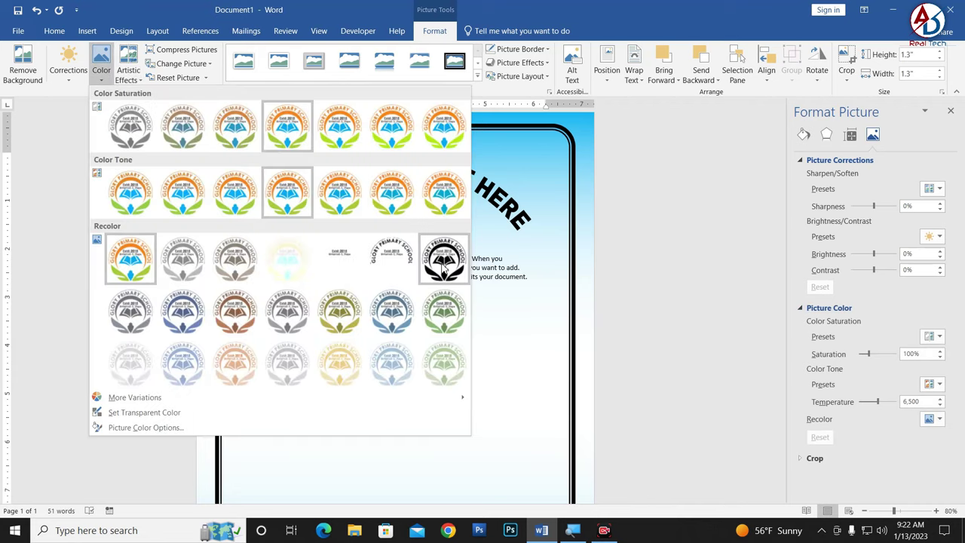
pyautogui.click(444, 260)
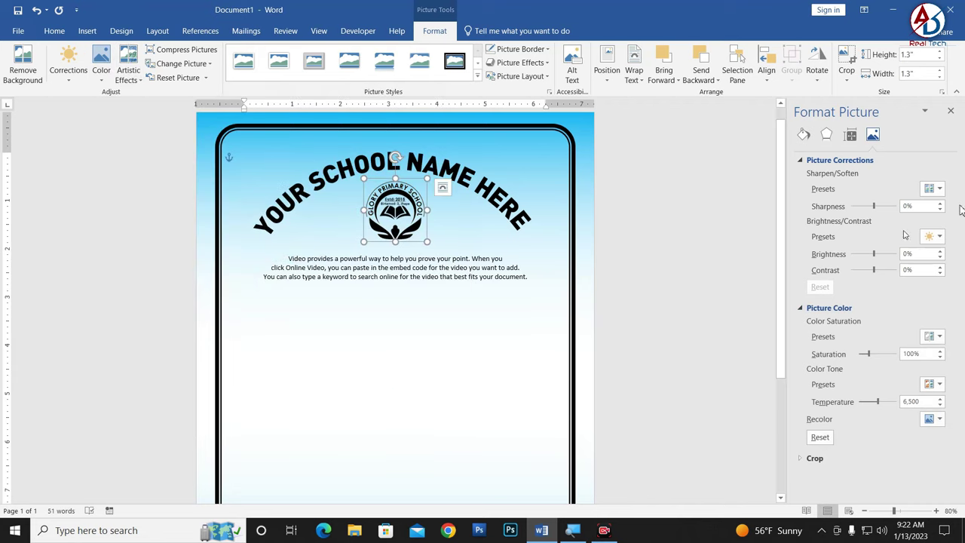
pyautogui.click(950, 110)
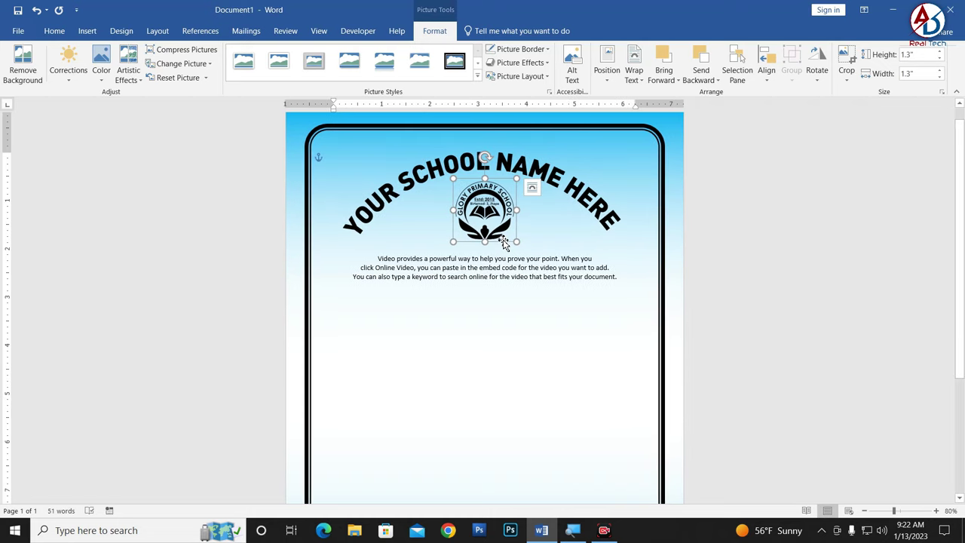
pyautogui.moveTo(504, 241); pyautogui.dragTo(503, 243)
pyautogui.click(780, 294)
# Insert the computer clipart picture from the Downloads folder
pyautogui.keyDown('ctrl'); pyautogui.scroll(-4, 680, 304); pyautogui.keyUp('ctrl')
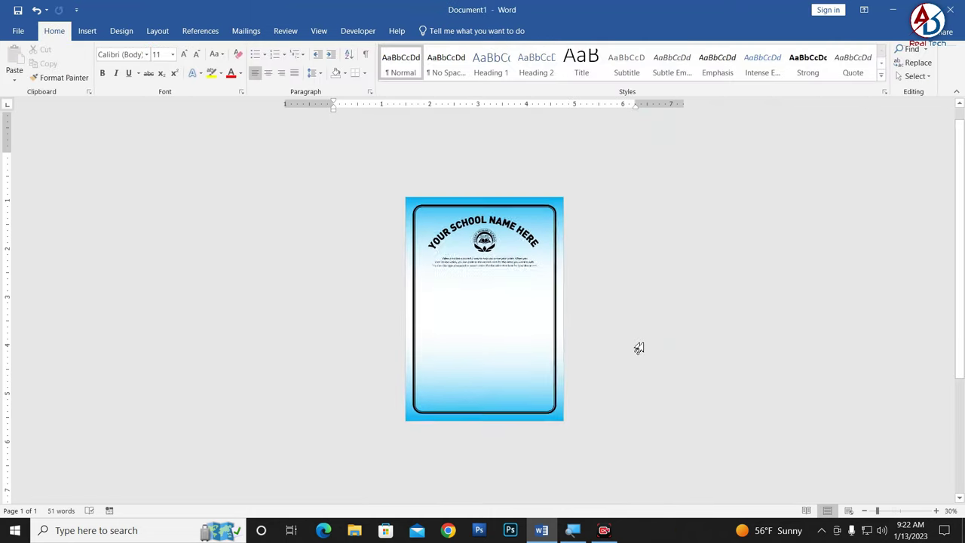
pyautogui.keyDown('ctrl'); pyautogui.scroll(2, 506, 329); pyautogui.keyUp('ctrl')
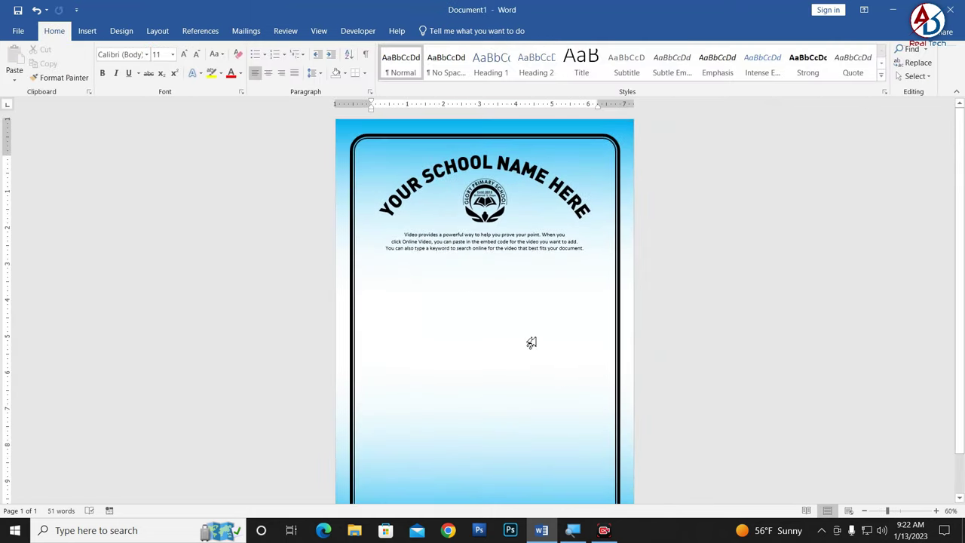
pyautogui.keyDown('ctrl'); pyautogui.scroll(-4, 531, 343); pyautogui.keyUp('ctrl')
pyautogui.keyDown('ctrl'); pyautogui.scroll(2, 523, 340); pyautogui.keyUp('ctrl')
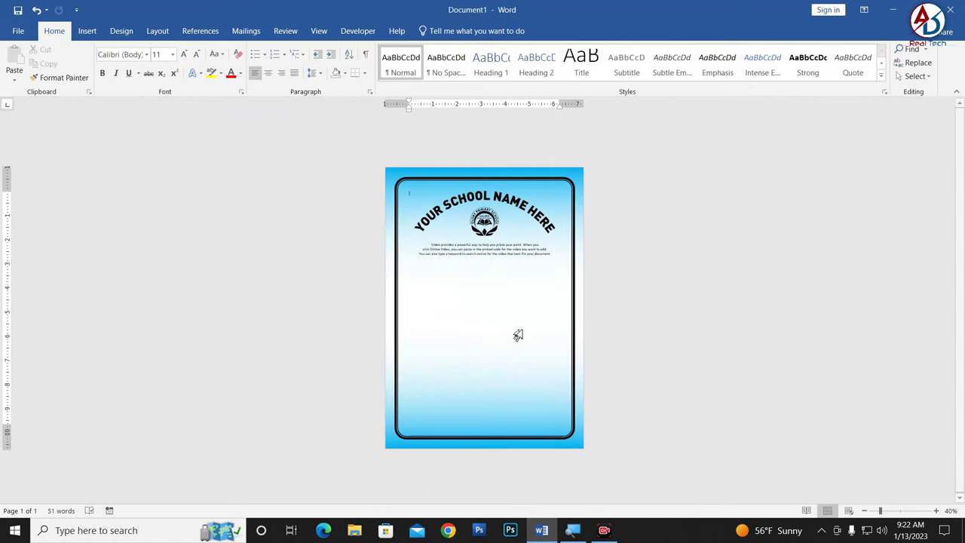
pyautogui.click(88, 30)
pyautogui.click(123, 63)
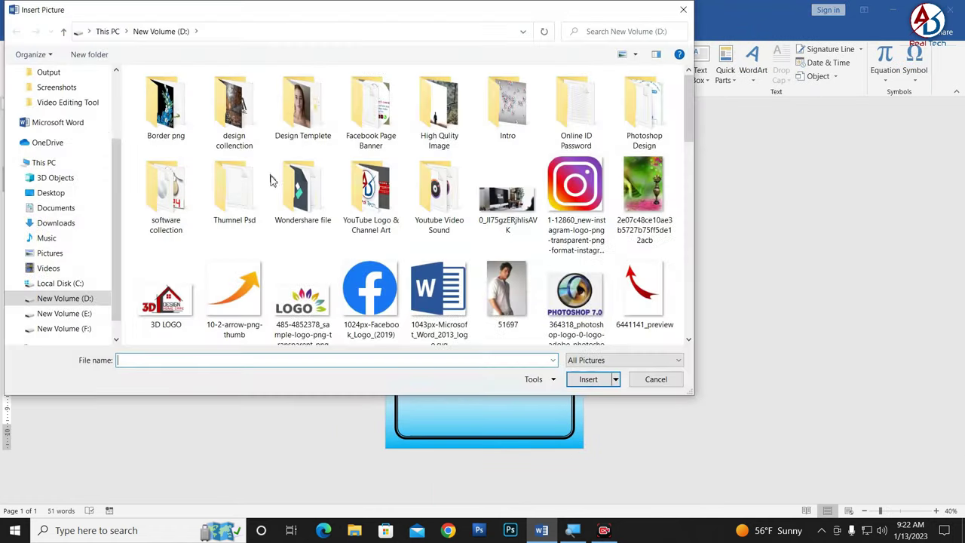
pyautogui.scroll(3, 53, 120)
pyautogui.click(55, 86)
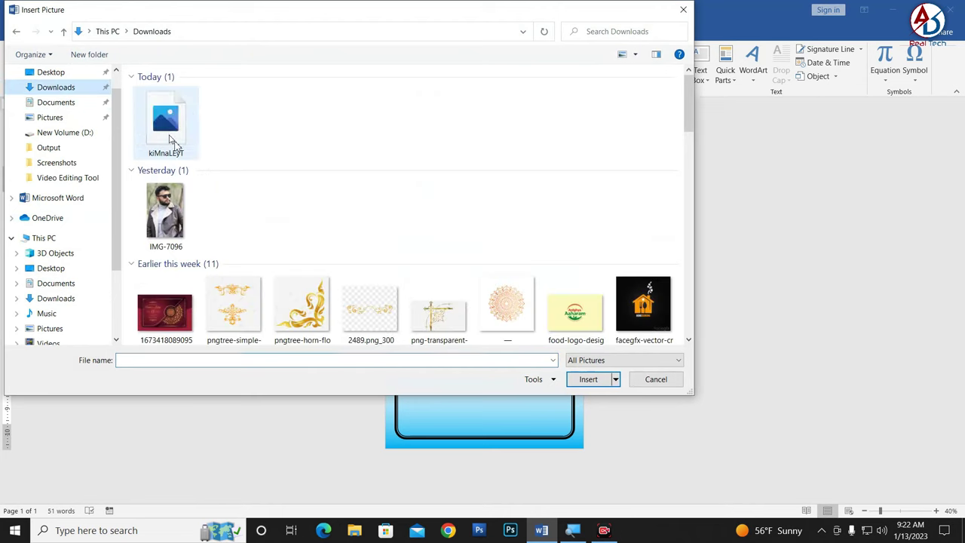
pyautogui.click(171, 140)
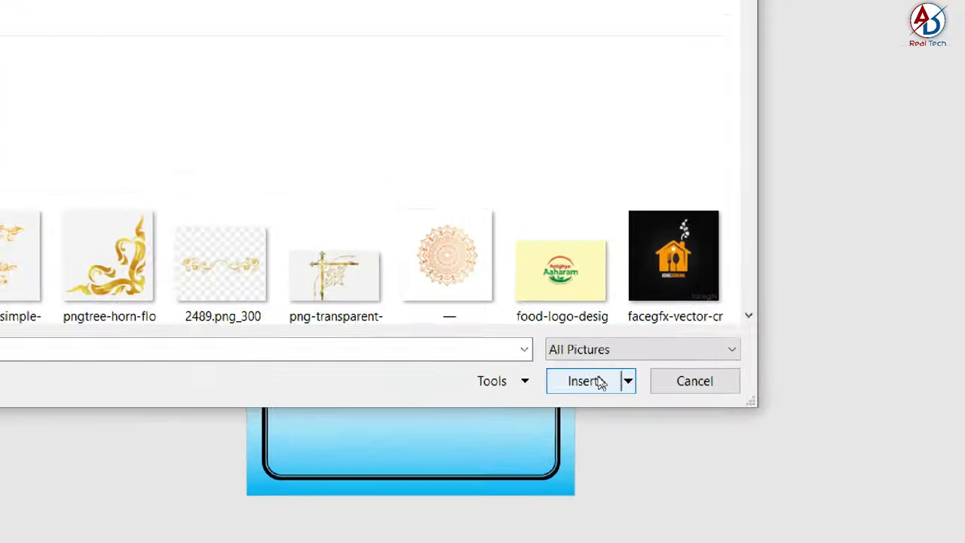
pyautogui.click(589, 379)
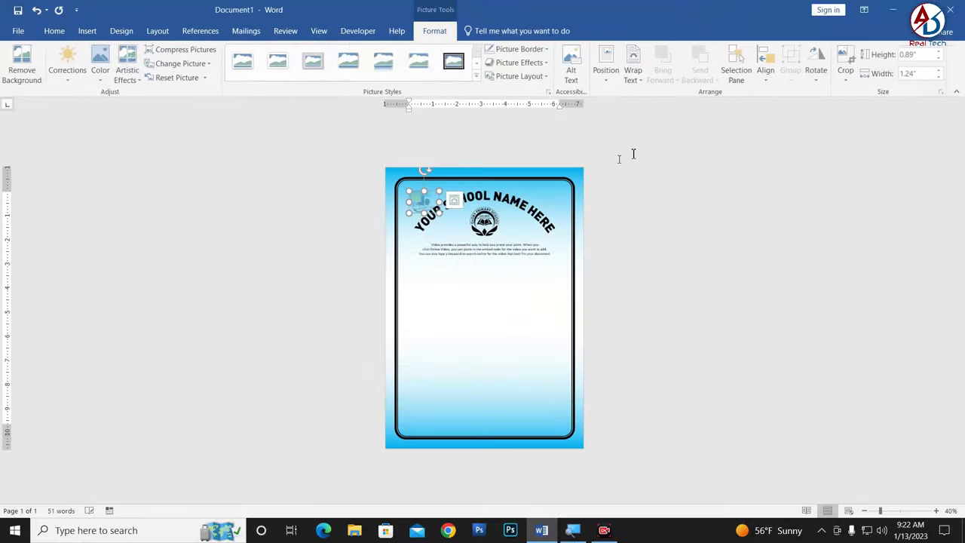
# Float the clipart in front of text, shrink it slightly, and place it under the paragraph
pyautogui.click(639, 73)
pyautogui.click(664, 177)
pyautogui.moveTo(422, 201); pyautogui.dragTo(532, 333)
pyautogui.keyDown('ctrl'); pyautogui.scroll(6, 550, 276); pyautogui.keyUp('ctrl')
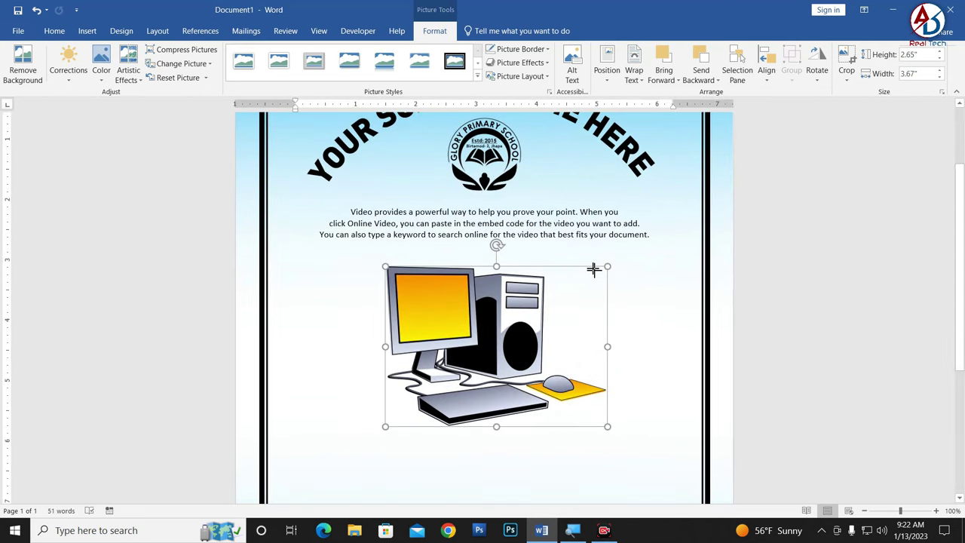
pyautogui.moveTo(593, 269); pyautogui.dragTo(577, 278)
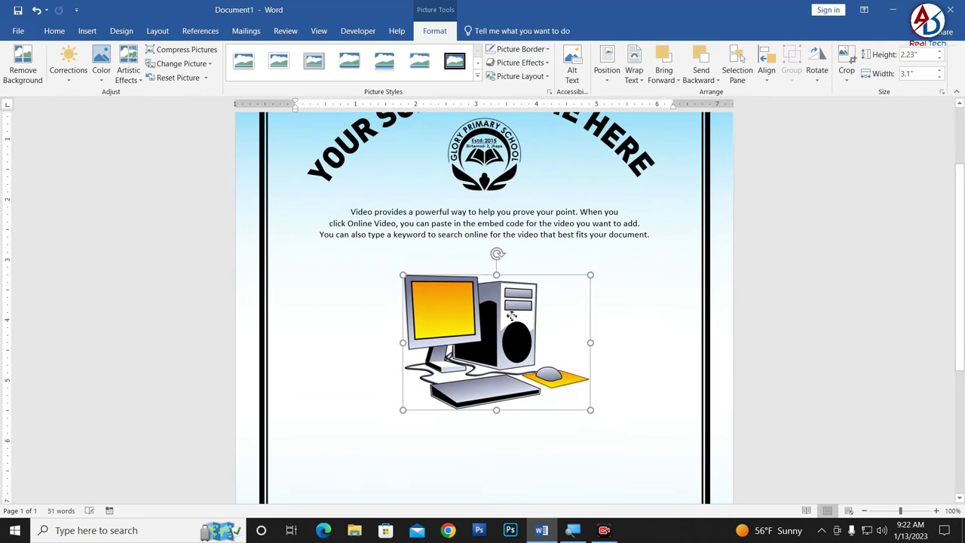
pyautogui.moveTo(511, 315); pyautogui.dragTo(511, 295)
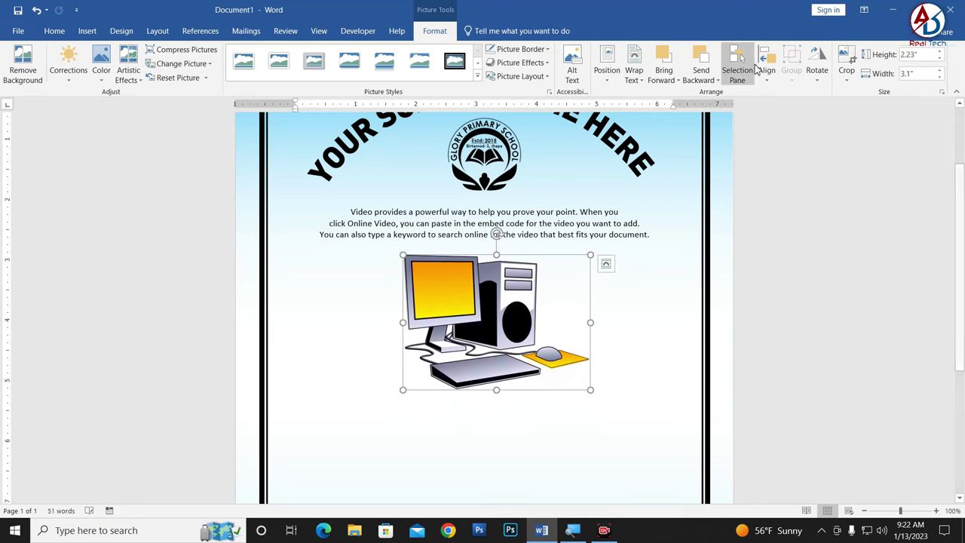
# Nudge the computer picture slightly lower on the page
pyautogui.keyDown('ctrl'); pyautogui.scroll(-6, 732, 338); pyautogui.keyUp('ctrl')
pyautogui.click(685, 314)
pyautogui.keyDown('ctrl'); pyautogui.scroll(-2, 667, 318); pyautogui.keyUp('ctrl')
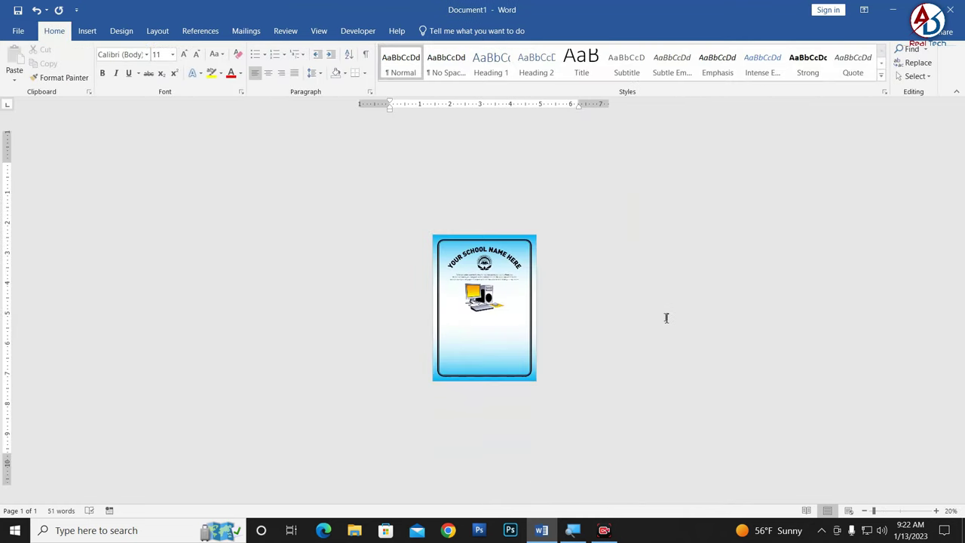
pyautogui.keyDown('ctrl'); pyautogui.scroll(3, 667, 318); pyautogui.keyUp('ctrl')
pyautogui.moveTo(480, 287); pyautogui.dragTo(480, 295)
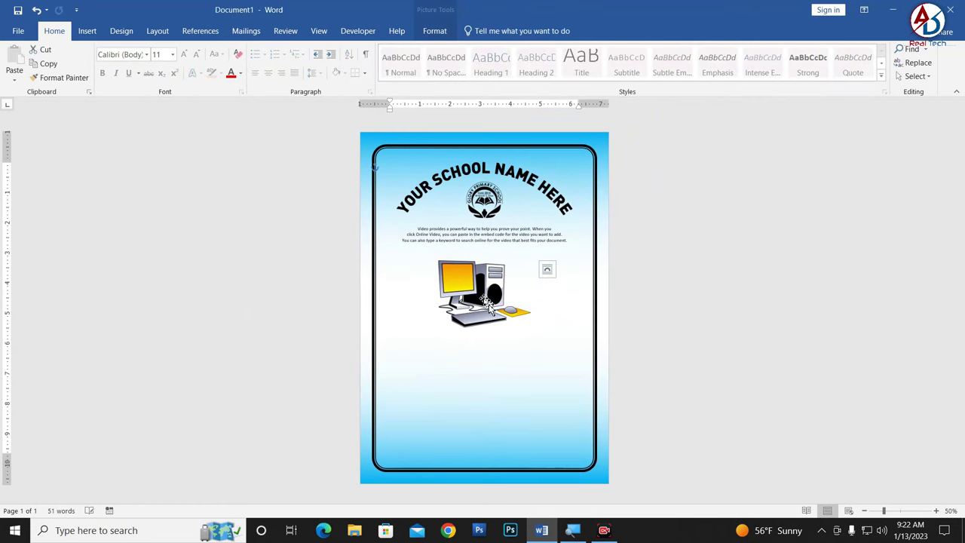
pyautogui.keyDown('ctrl'); pyautogui.scroll(1, 481, 388); pyautogui.keyUp('ctrl')
pyautogui.keyDown('ctrl'); pyautogui.scroll(1, 481, 389); pyautogui.keyUp('ctrl')
pyautogui.scroll(-2, 480, 389)
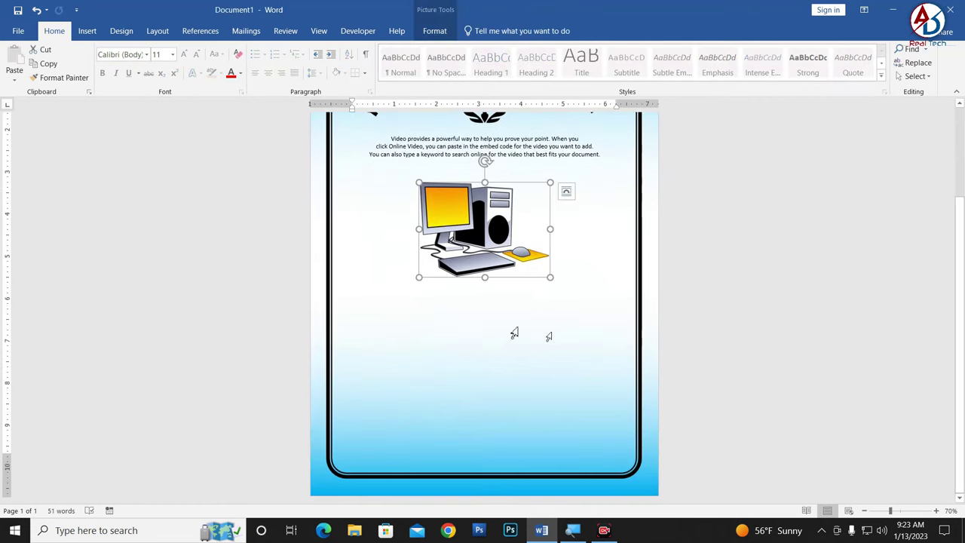
pyautogui.keyDown('ctrl'); pyautogui.scroll(3, 452, 294); pyautogui.keyUp('ctrl')
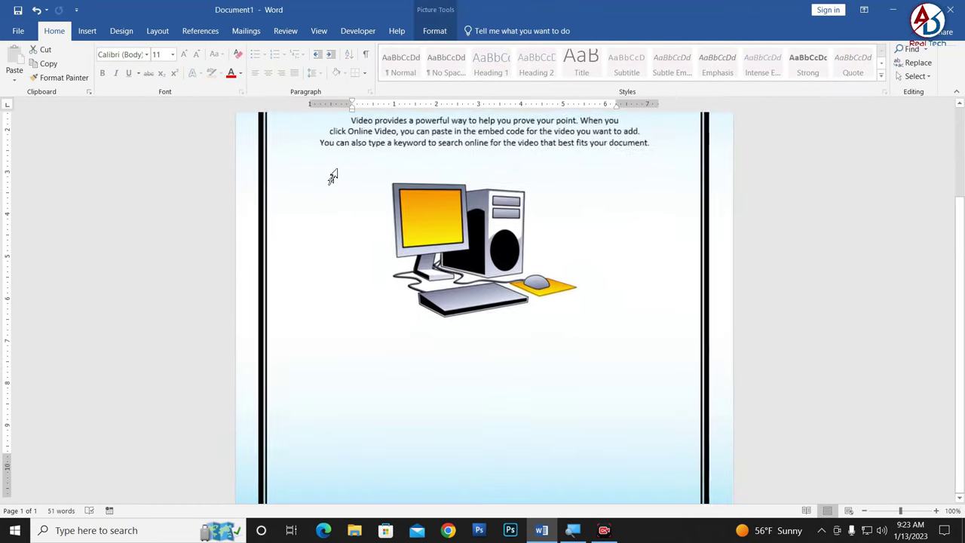
# Add a first-style WordArt reading PROJECT BOOK below the computer clipart
pyautogui.click(87, 31)
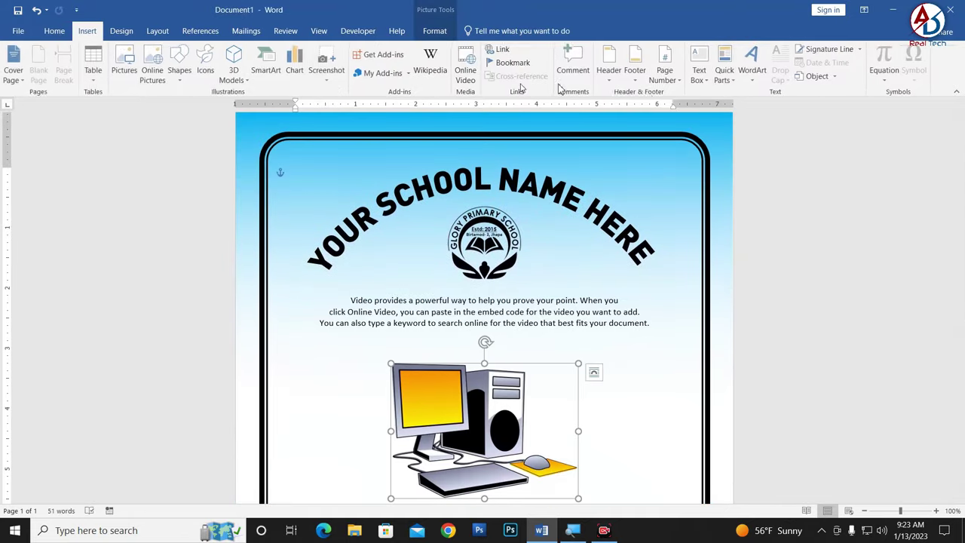
pyautogui.click(752, 61)
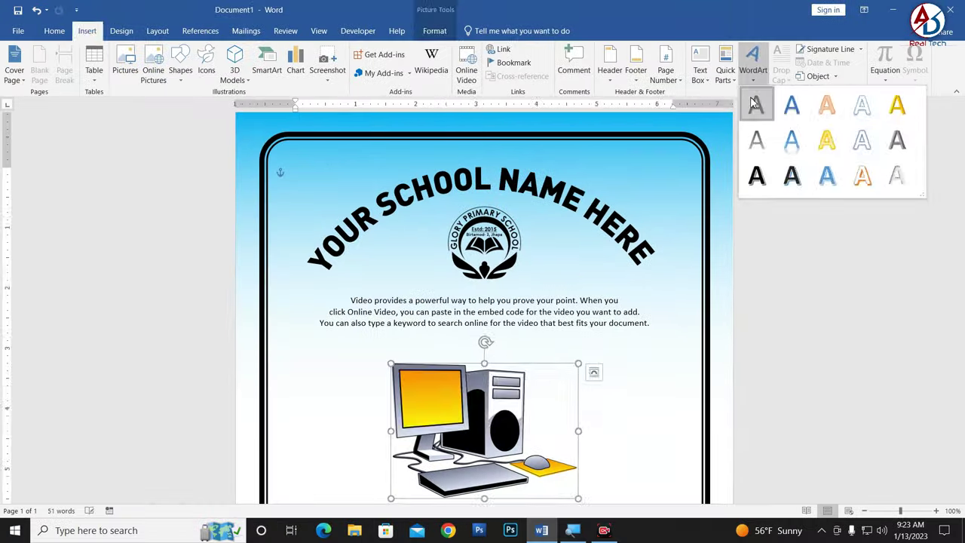
pyautogui.click(755, 104)
pyautogui.scroll(-3, 536, 290)
pyautogui.moveTo(536, 282); pyautogui.dragTo(529, 396)
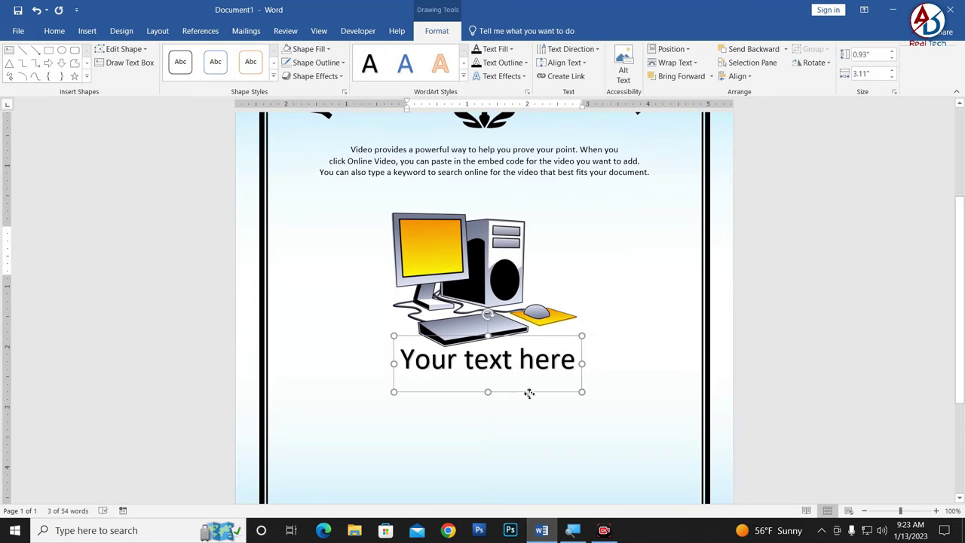
pyautogui.click(520, 361)
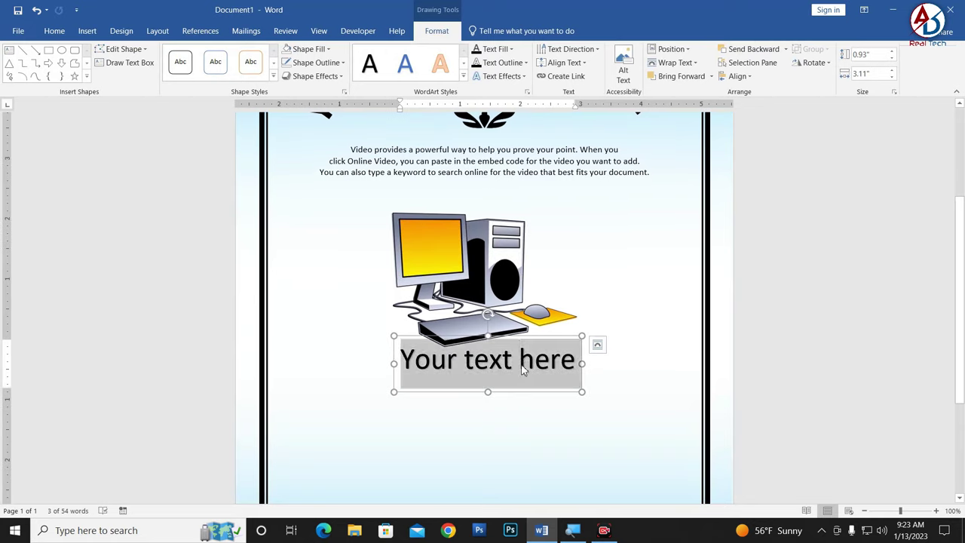
pyautogui.write('PROJECT BOOK')
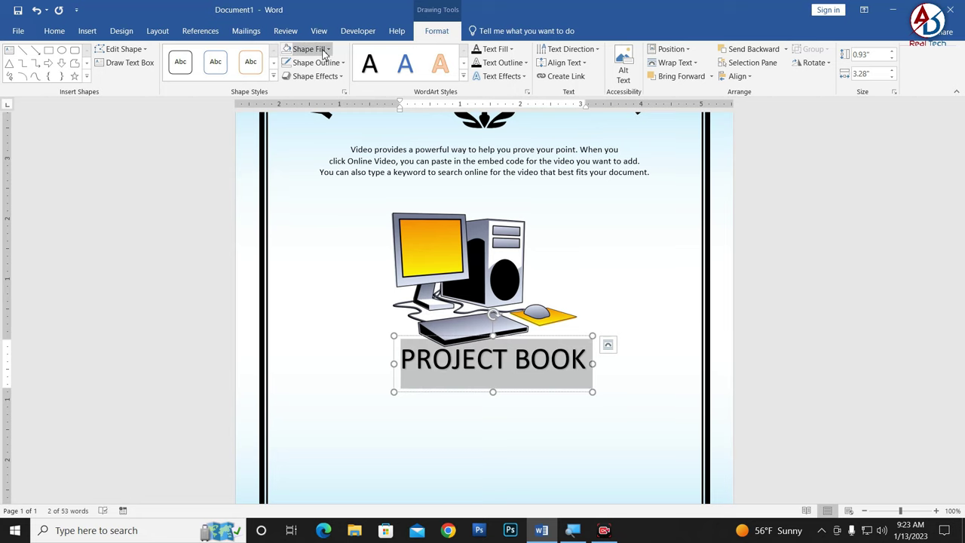
pyautogui.click(54, 31)
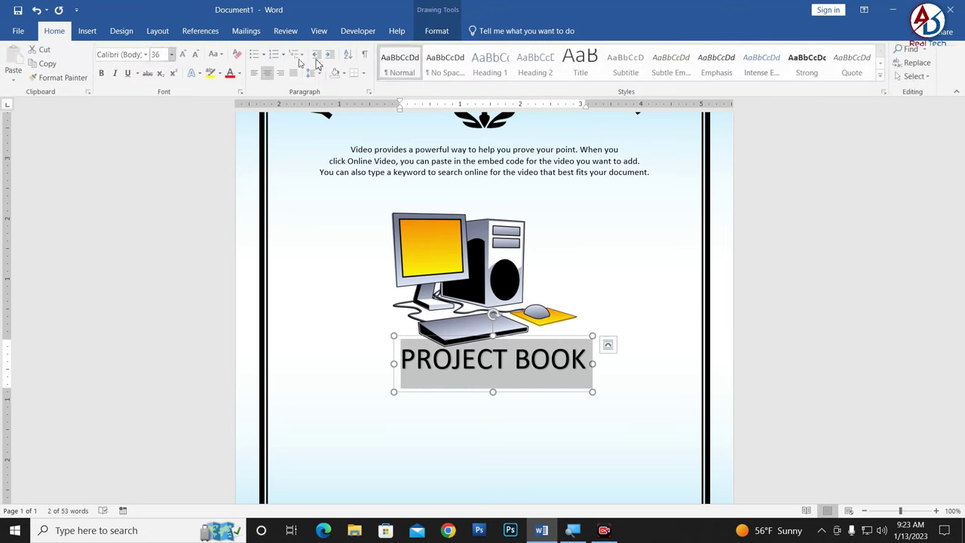
# Give PROJECT BOOK No Spacing and Impact, enlarge it, and place it beneath the computer clipart
pyautogui.click(439, 70)
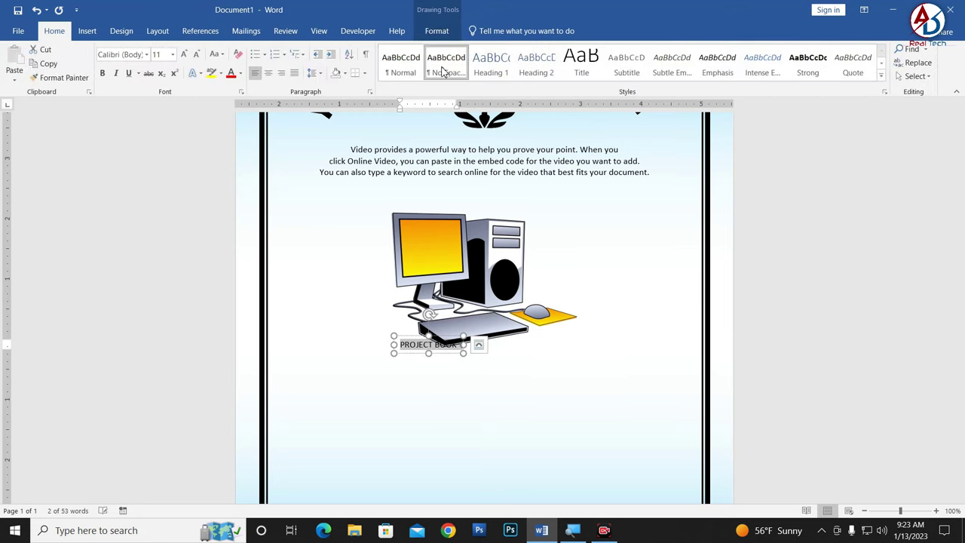
pyautogui.click(148, 58)
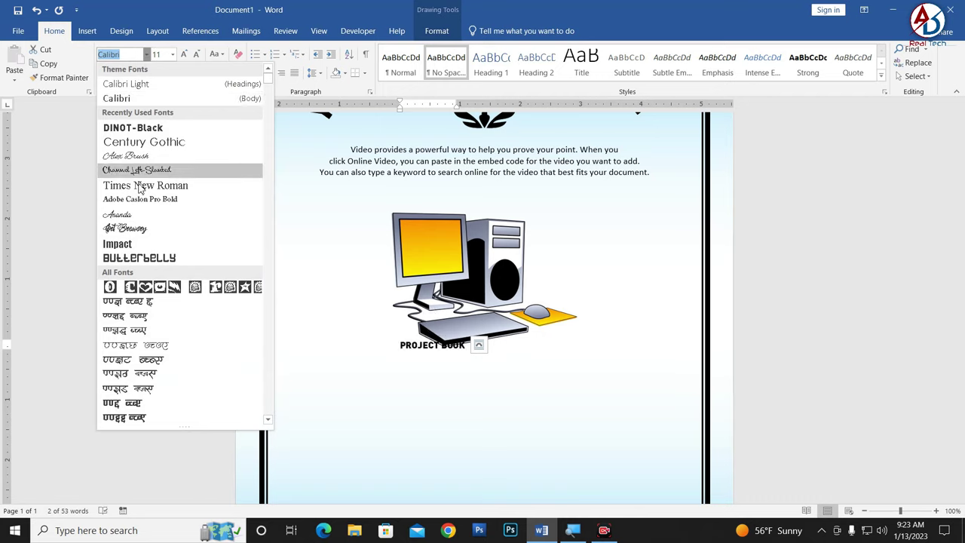
pyautogui.click(133, 245)
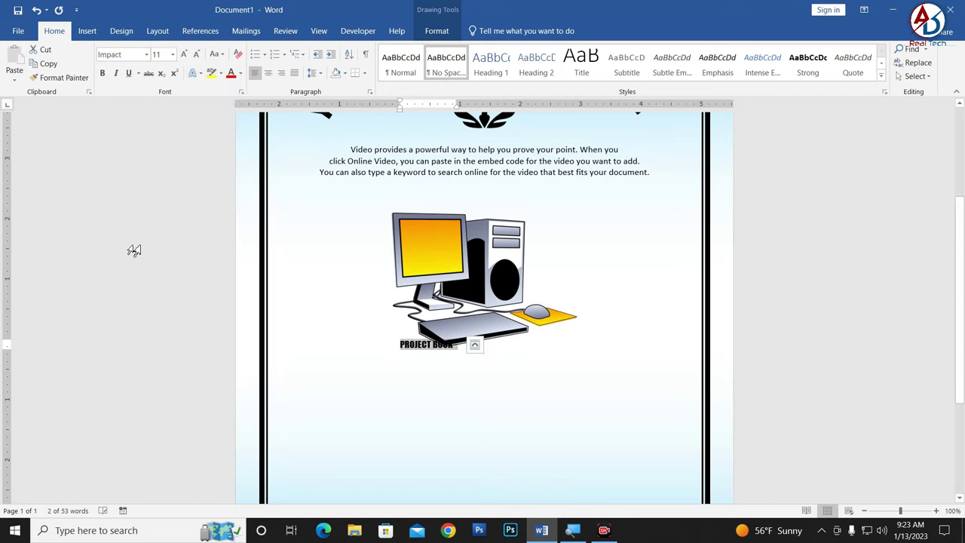
pyautogui.click(185, 55)
pyautogui.click(185, 55)
pyautogui.click(184, 55)
pyautogui.click(184, 55)
pyautogui.click(184, 55)
pyautogui.click(184, 55)
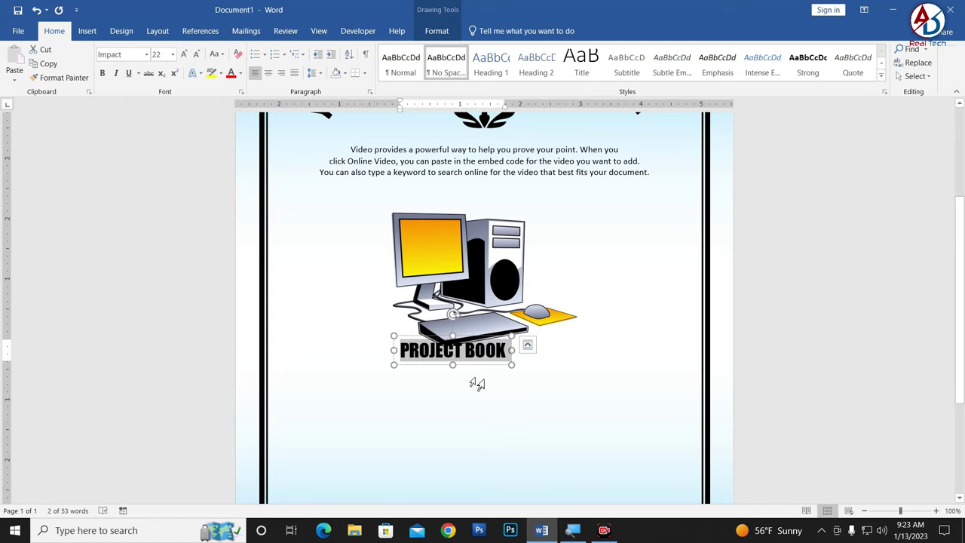
pyautogui.moveTo(497, 366); pyautogui.dragTo(522, 382)
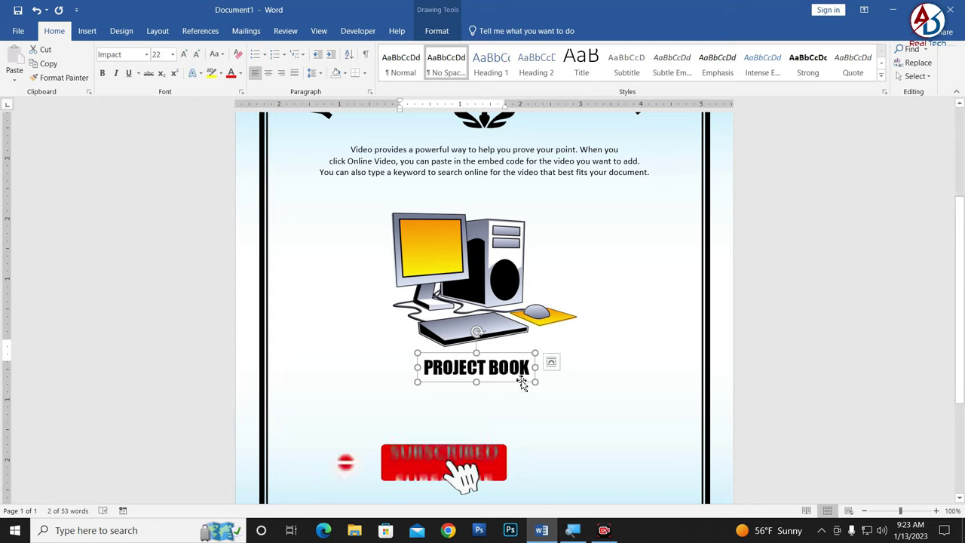
# Centre the PROJECT BOOK WordArt horizontally on the page
pyautogui.click(437, 31)
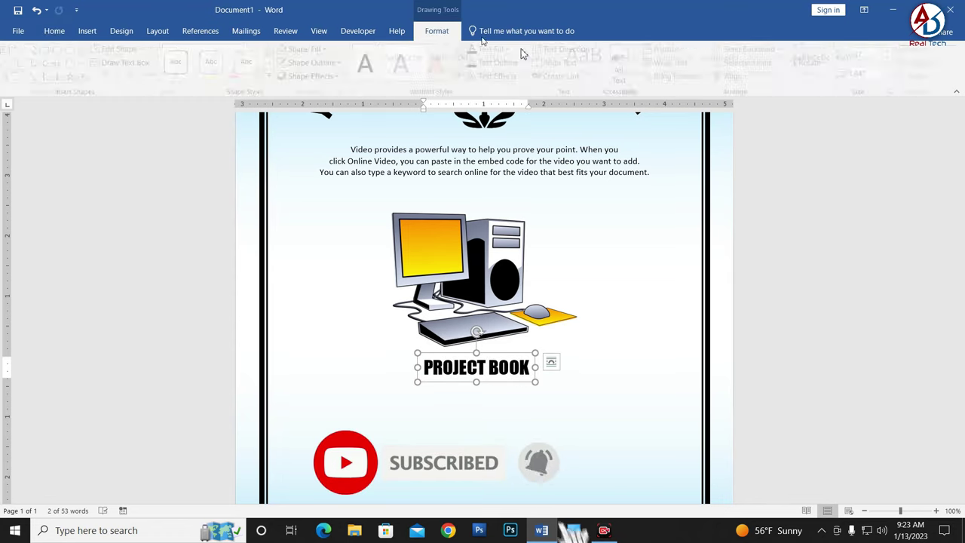
pyautogui.click(750, 76)
pyautogui.click(756, 103)
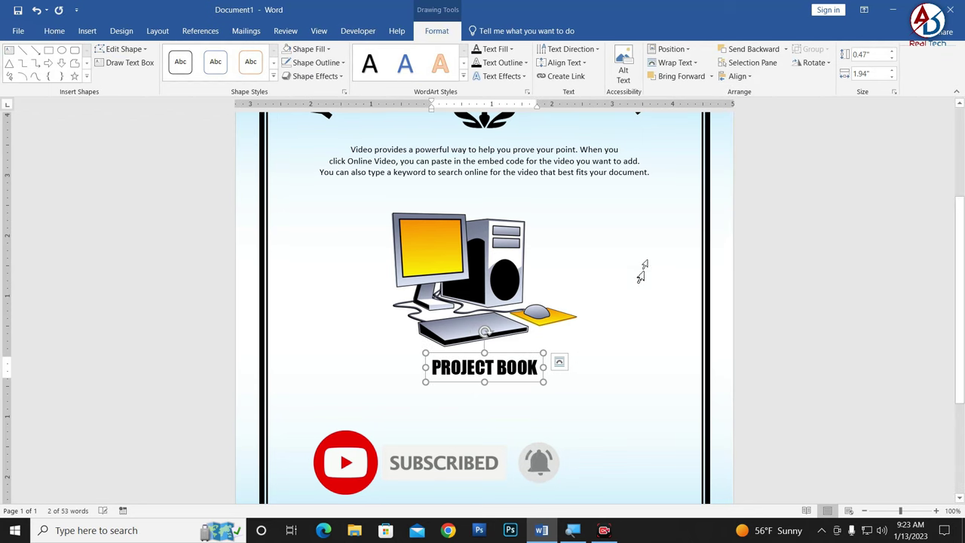
pyautogui.keyDown('ctrl'); pyautogui.scroll(-4, 573, 347); pyautogui.keyUp('ctrl')
pyautogui.keyDown('ctrl'); pyautogui.scroll(1, 567, 375); pyautogui.keyUp('ctrl')
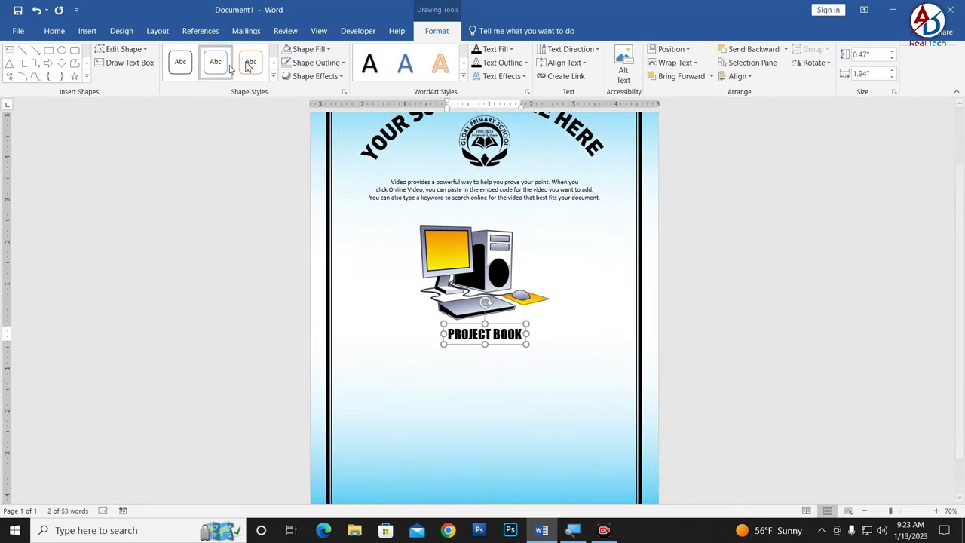
# Raise PROJECT BOOK to 24 pt and expand its character spacing by 1 pt
pyautogui.click(54, 31)
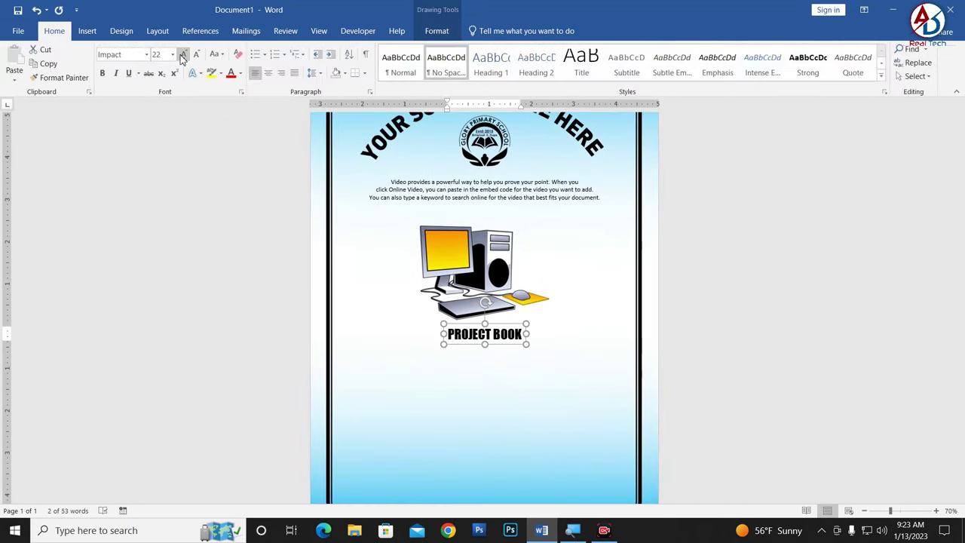
pyautogui.click(183, 55)
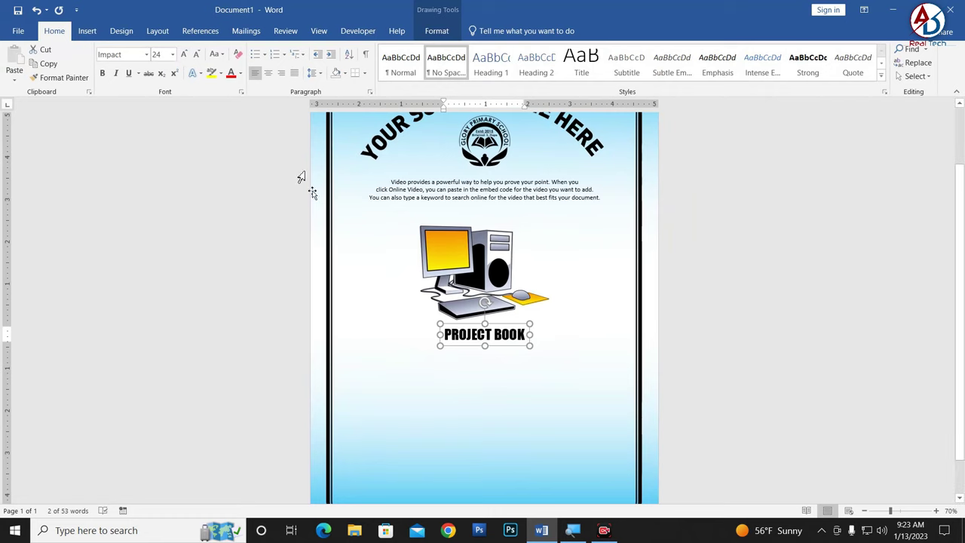
pyautogui.click(241, 92)
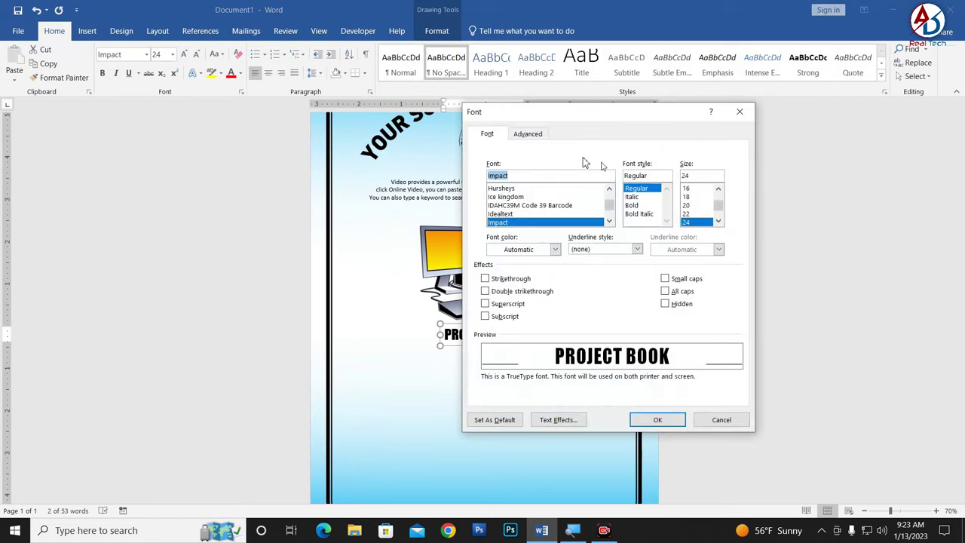
pyautogui.click(526, 134)
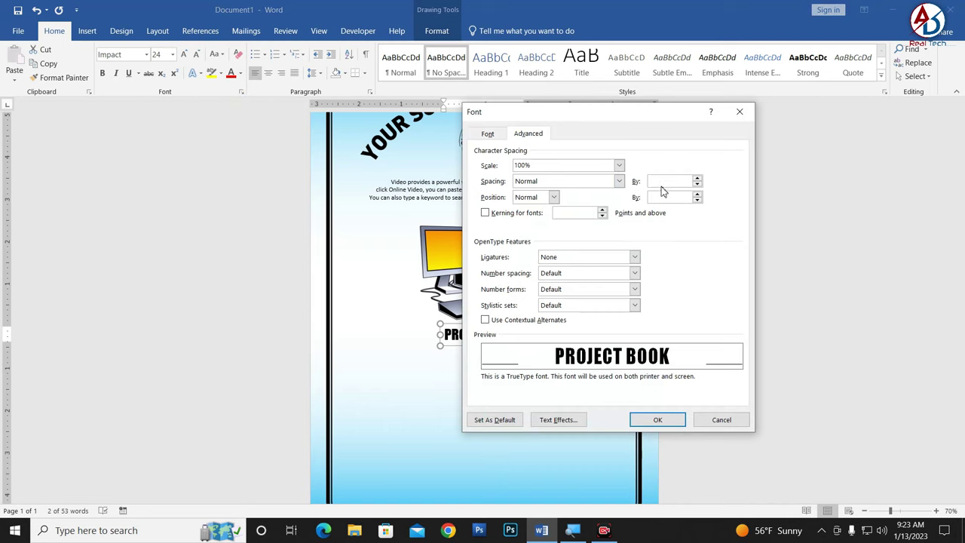
pyautogui.write('1')
pyautogui.press('Return')
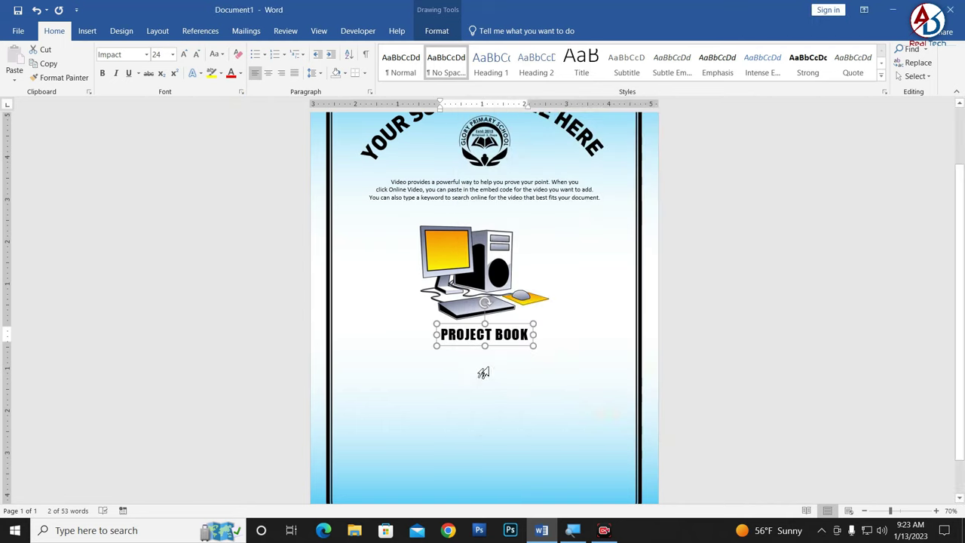
# Copy PROJECT BOOK below itself, set the copy to No Spacing, and retype it as 'Annual Examination 2023'
pyautogui.moveTo(515, 351); pyautogui.dragTo(513, 374)
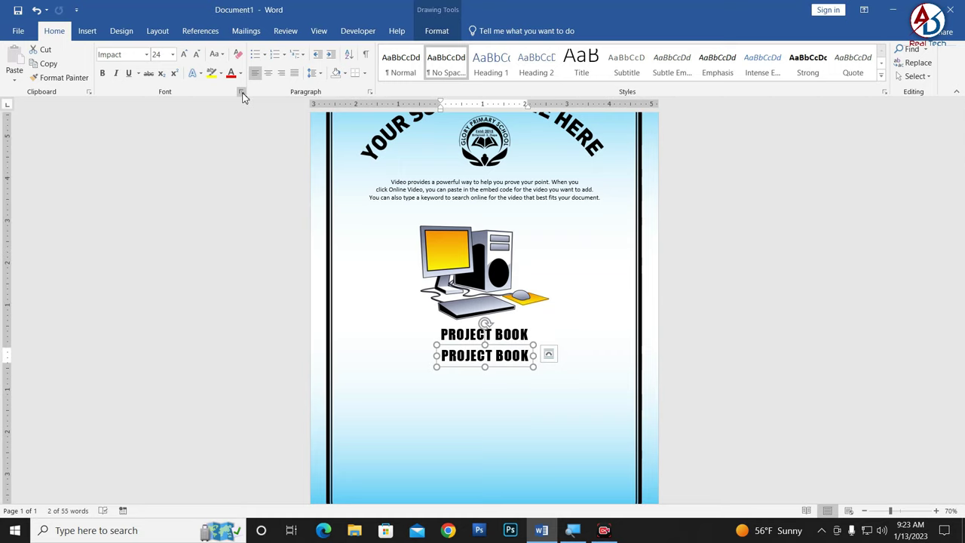
pyautogui.click(404, 66)
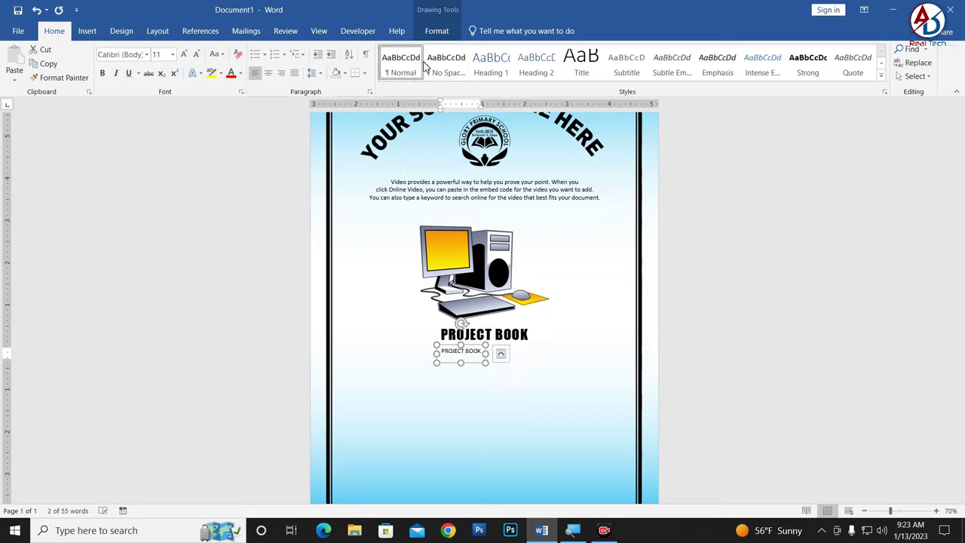
pyautogui.click(446, 66)
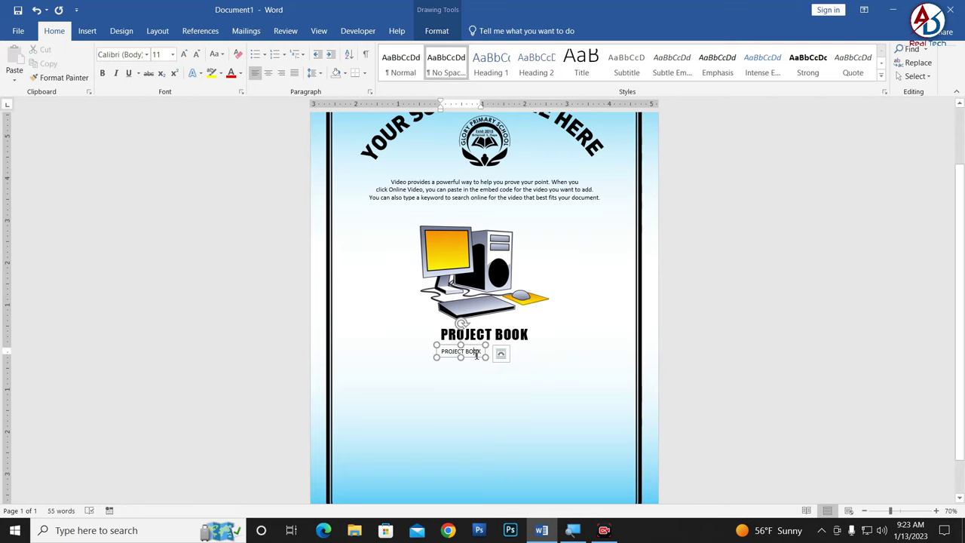
pyautogui.write('Annual Examination 2023')
pyautogui.keyDown('ctrl'); pyautogui.scroll(2, 490, 361); pyautogui.keyUp('ctrl')
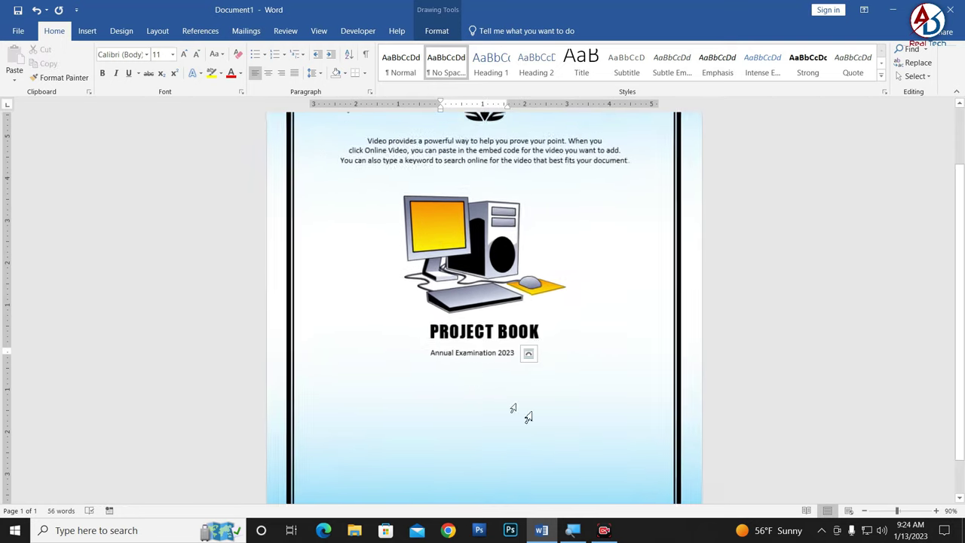
pyautogui.tripleClick(502, 355)
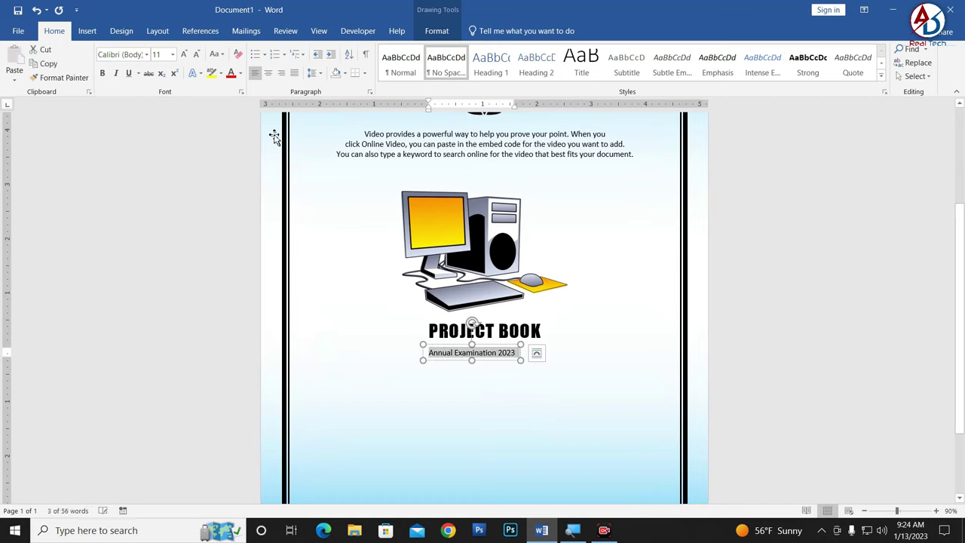
# Enlarge the subtitle, shift it slightly up-left, and make it bold DINOT-Black
pyautogui.click(183, 54)
pyautogui.click(183, 54)
pyautogui.click(183, 55)
pyautogui.click(183, 54)
pyautogui.click(183, 55)
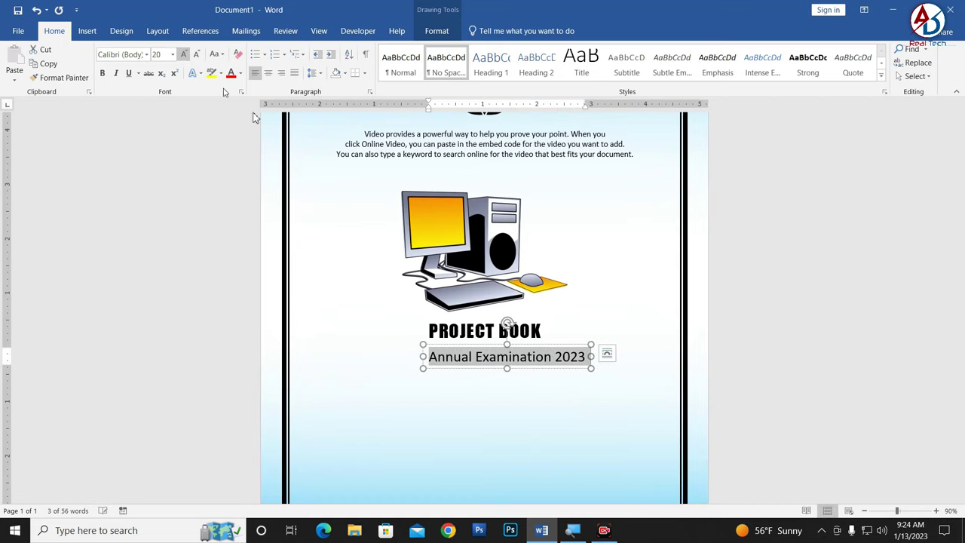
pyautogui.moveTo(534, 346); pyautogui.dragTo(509, 341)
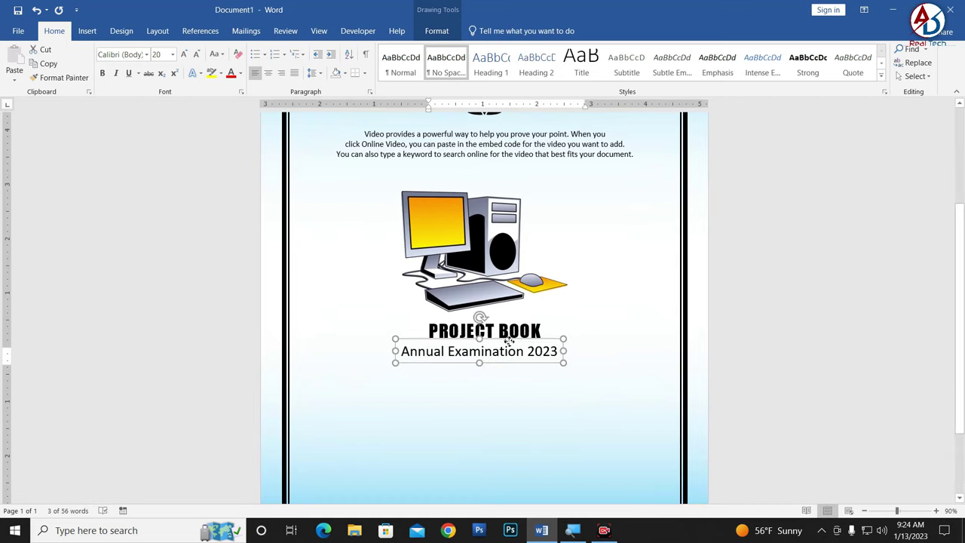
pyautogui.click(103, 73)
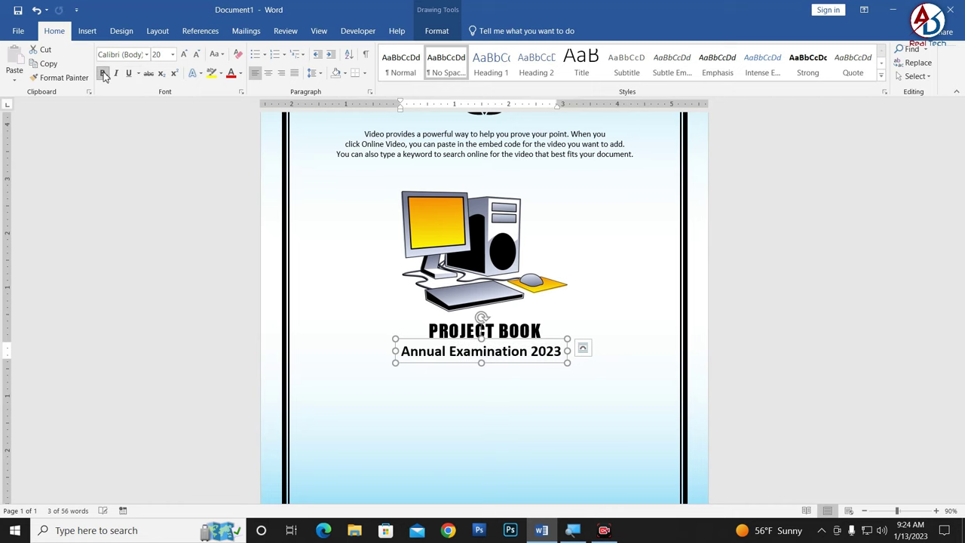
pyautogui.click(147, 55)
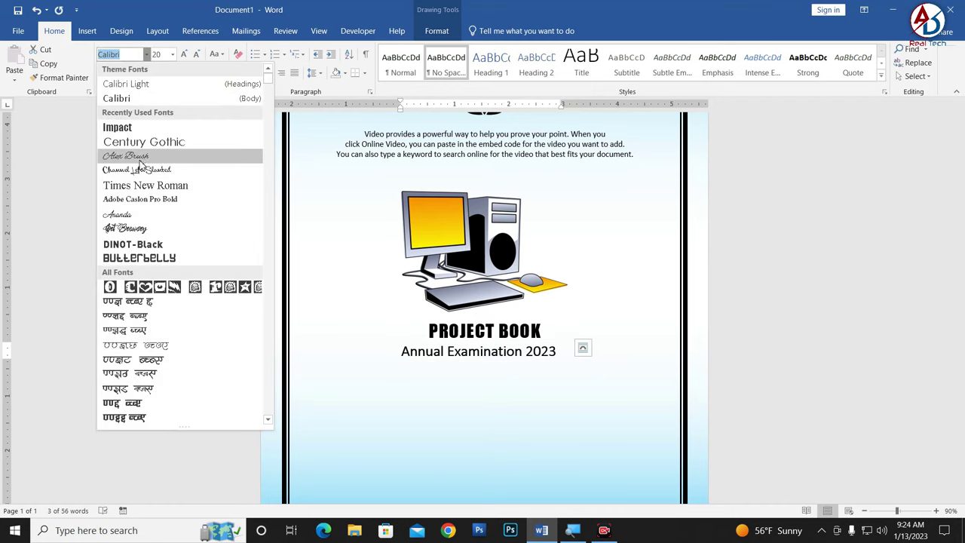
pyautogui.click(131, 245)
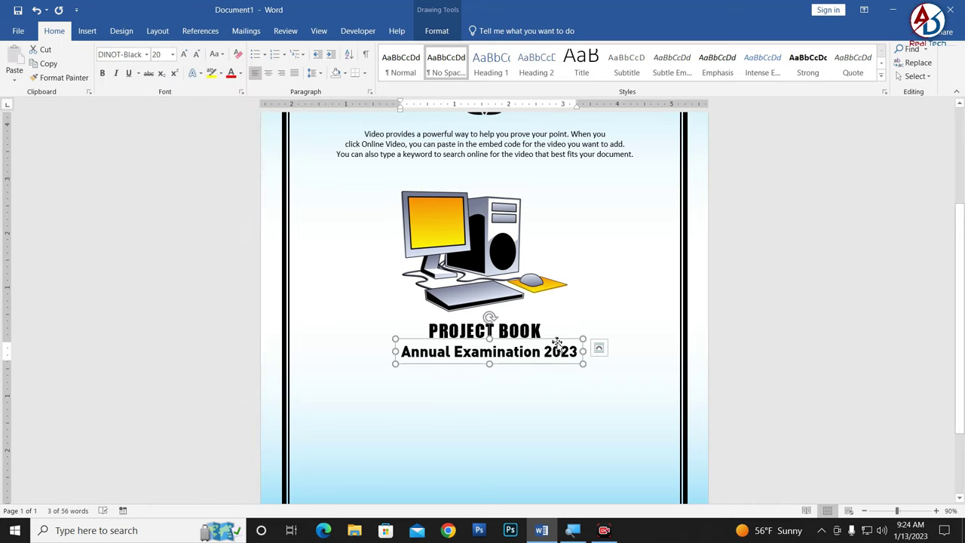
# Change PROJECT BOOK to DINOT-Black and grow it to 28 pt
pyautogui.click(786, 388)
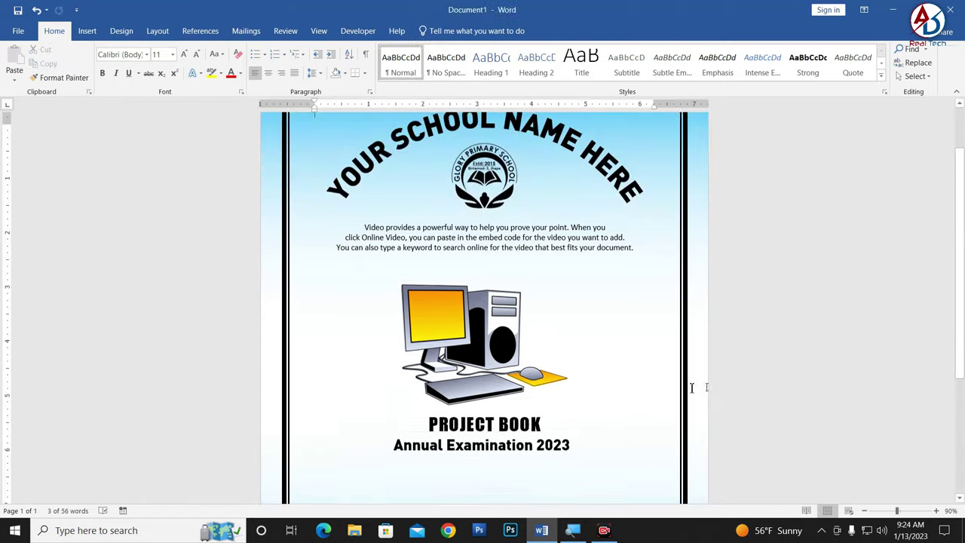
pyautogui.keyDown('ctrl'); pyautogui.scroll(-4, 632, 415); pyautogui.keyUp('ctrl')
pyautogui.keyDown('ctrl'); pyautogui.scroll(1, 609, 419); pyautogui.keyUp('ctrl')
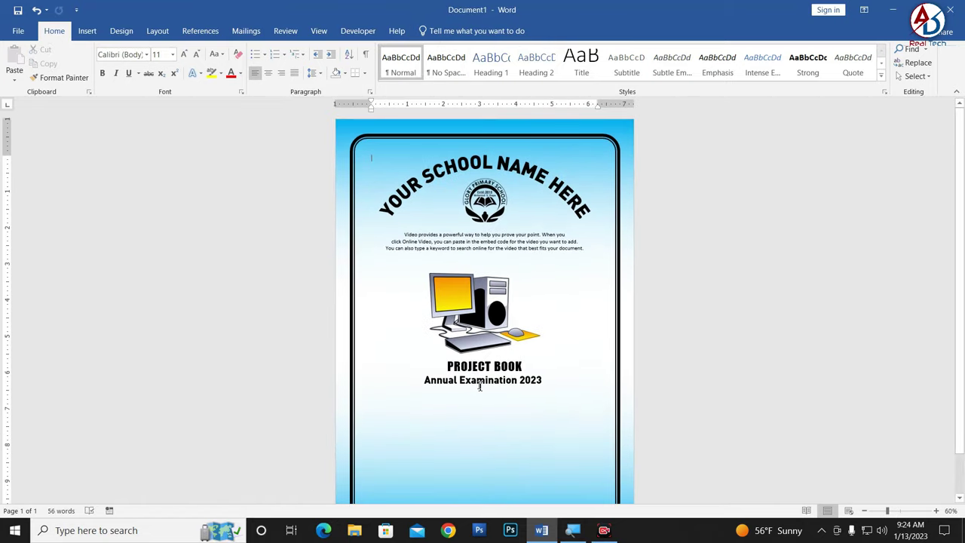
pyautogui.click(480, 381)
pyautogui.tripleClick(480, 382)
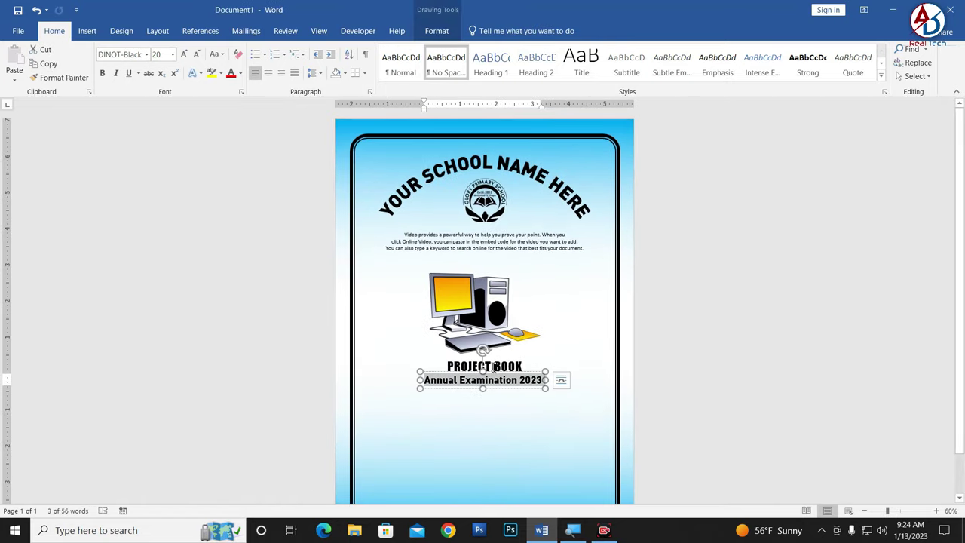
pyautogui.click(494, 367)
pyautogui.tripleClick(494, 367)
pyautogui.click(146, 55)
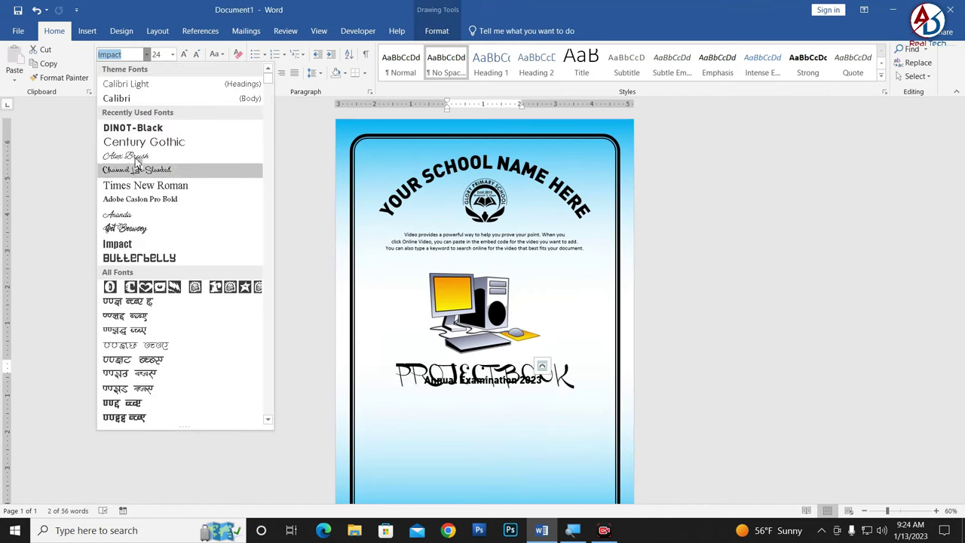
pyautogui.click(133, 127)
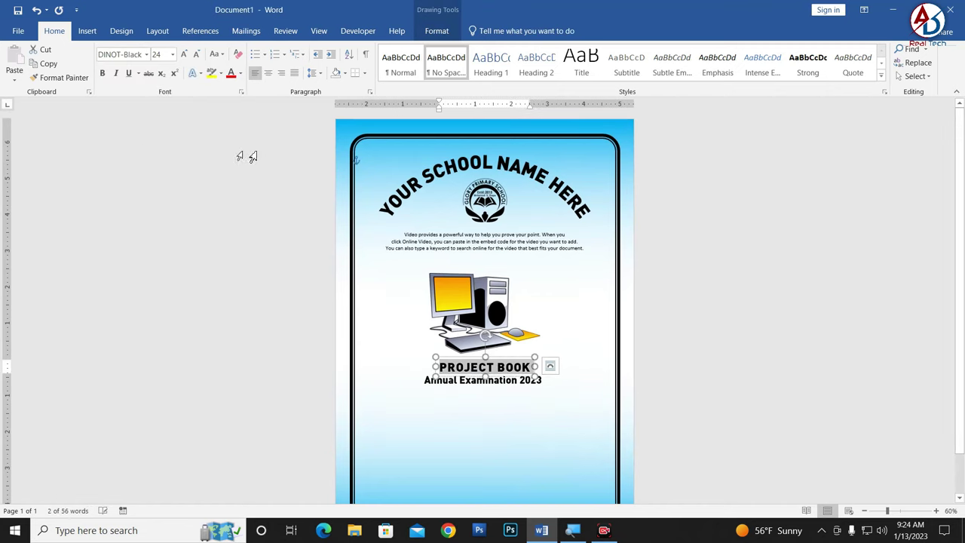
pyautogui.click(183, 55)
# Nudge the subtitle lower and apply expanded character spacing to all of PROJECT BOOK
pyautogui.click(508, 386)
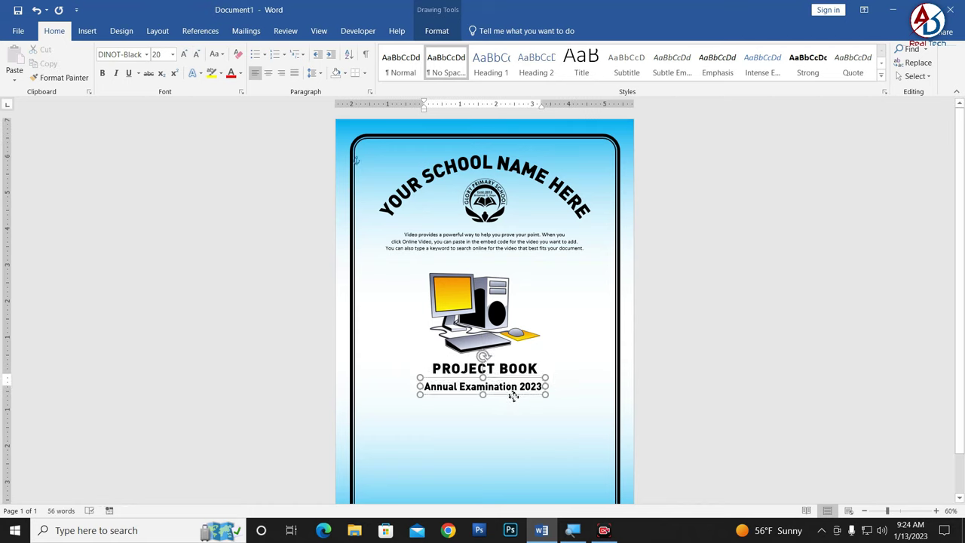
pyautogui.moveTo(513, 393); pyautogui.dragTo(513, 400)
pyautogui.click(528, 368)
pyautogui.hotkey('ctrl', 'a')
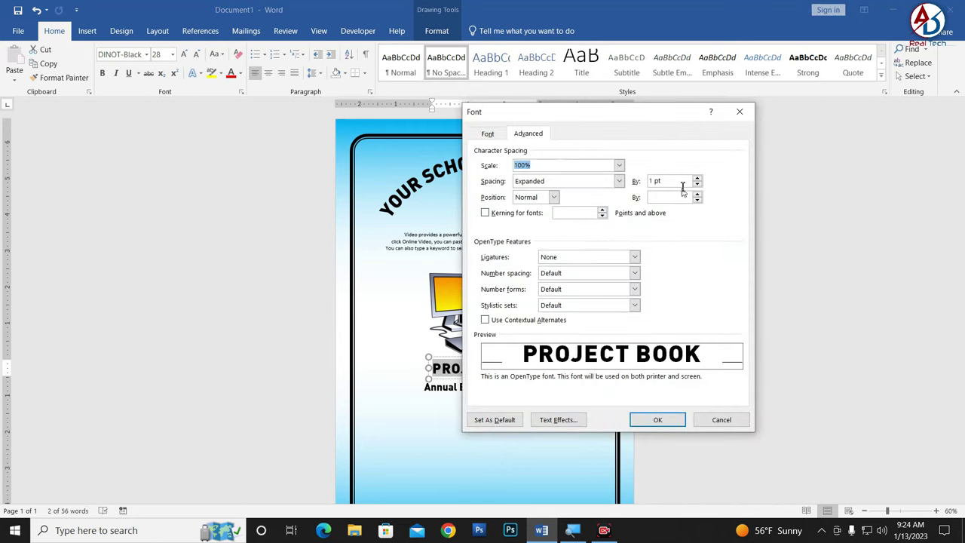
pyautogui.press('Return')
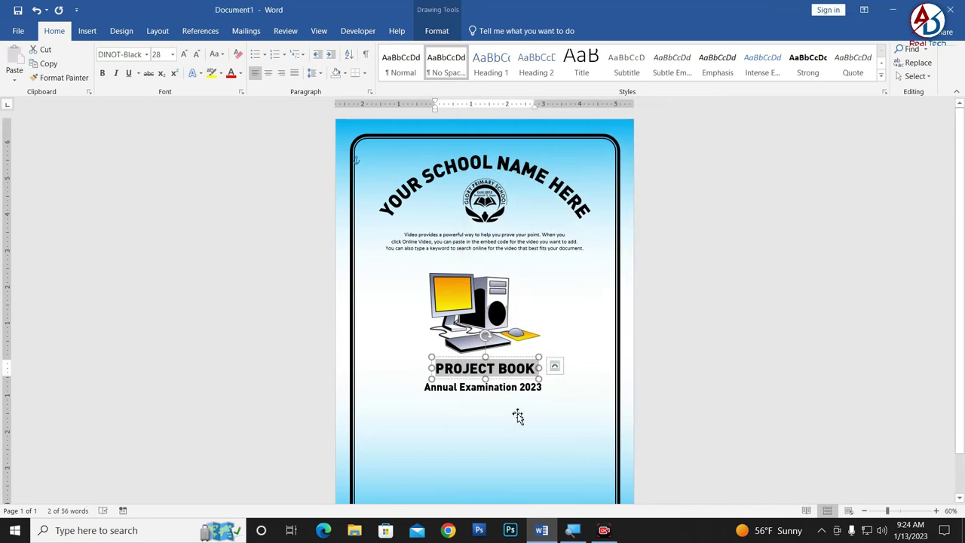
# Move 'Annual Examination 2023' up under the title and set it to Calibri 26 pt
pyautogui.click(519, 391)
pyautogui.moveTo(519, 379); pyautogui.dragTo(520, 374)
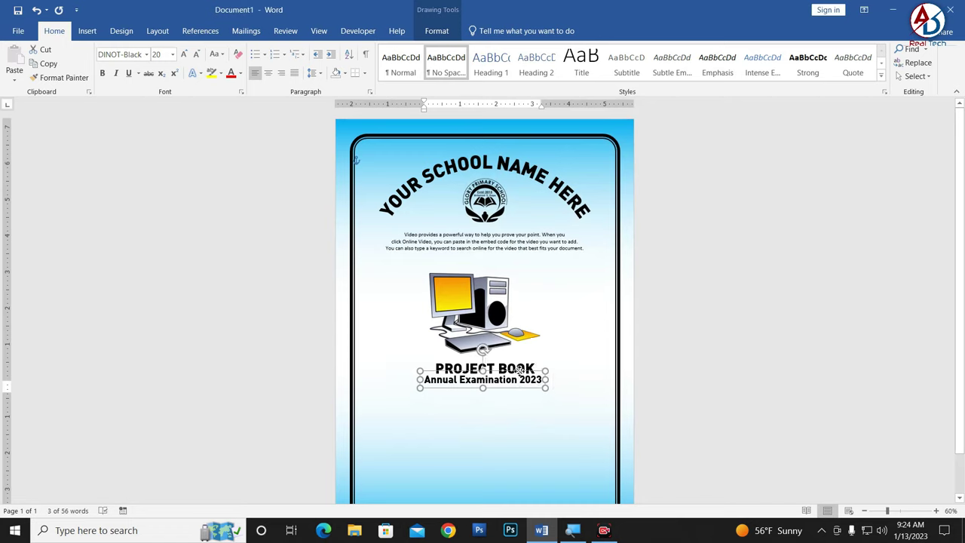
pyautogui.click(146, 54)
pyautogui.click(139, 98)
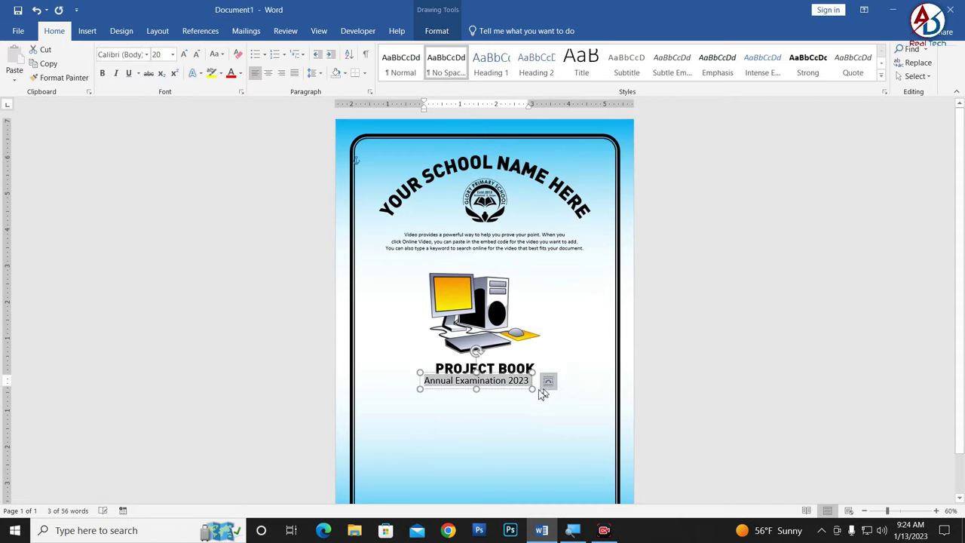
pyautogui.click(185, 55)
pyautogui.click(185, 55)
pyautogui.click(185, 55)
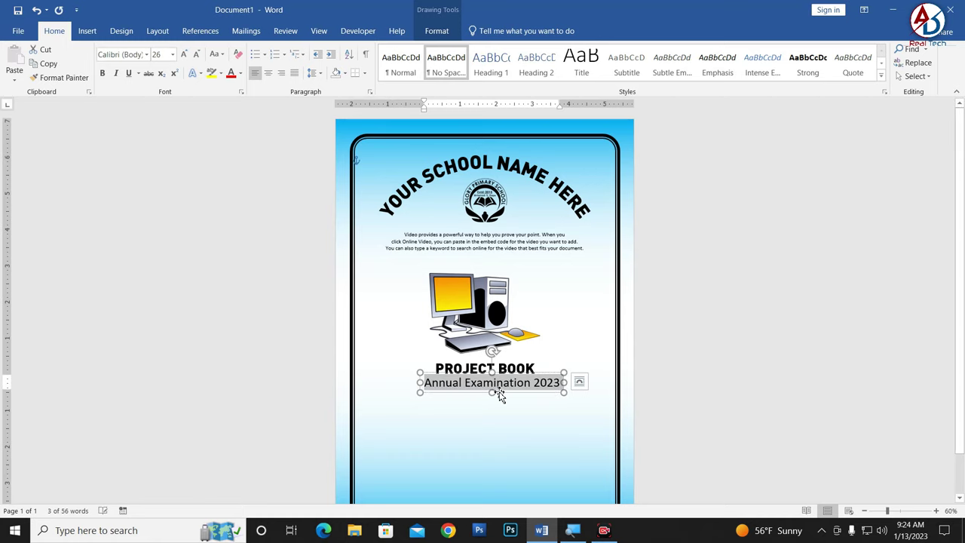
pyautogui.click(728, 422)
pyautogui.scroll(-1, 693, 396)
pyautogui.scroll(-3, 693, 396)
pyautogui.scroll(2, 659, 407)
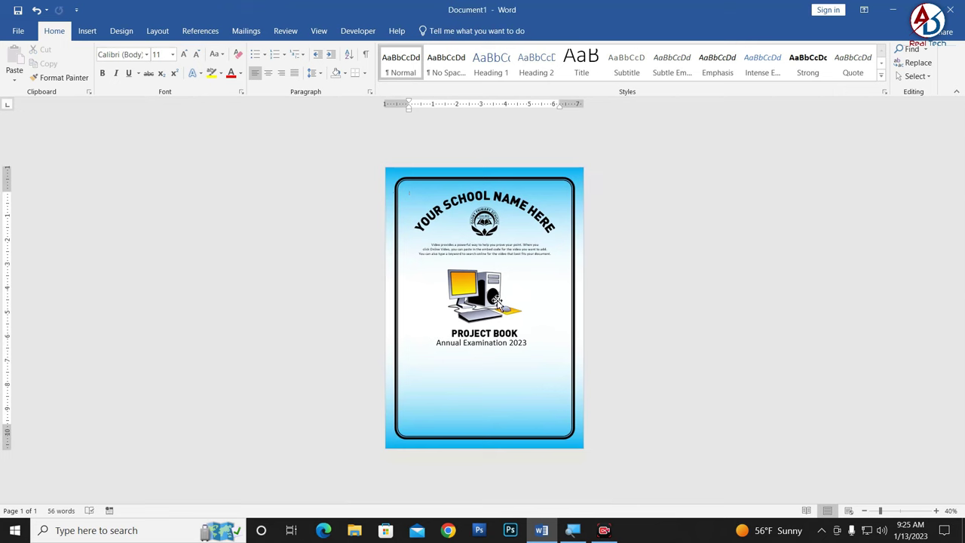
# Draw a text box below the subtitle on the left and set its font size to 18
pyautogui.click(496, 300)
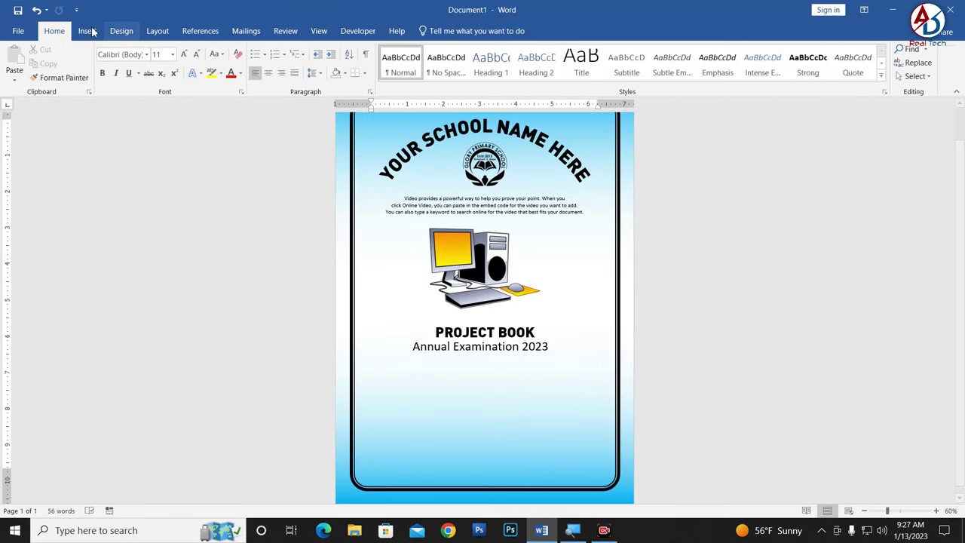
pyautogui.click(87, 31)
pyautogui.click(180, 70)
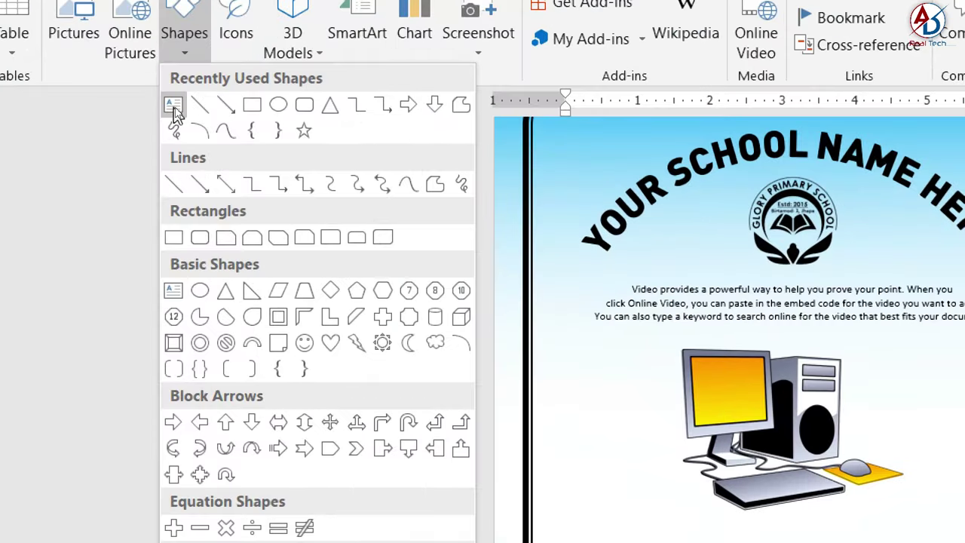
pyautogui.click(176, 109)
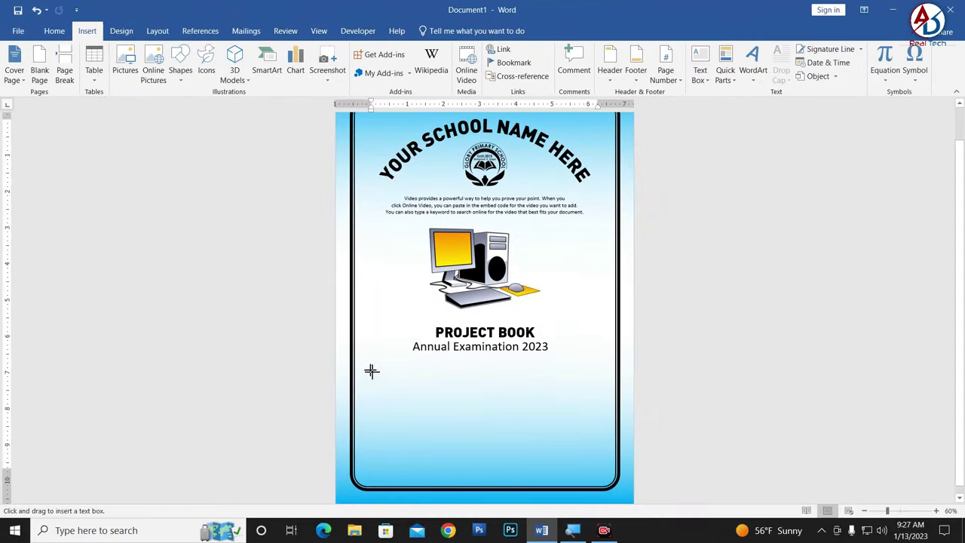
pyautogui.moveTo(371, 370); pyautogui.dragTo(445, 452)
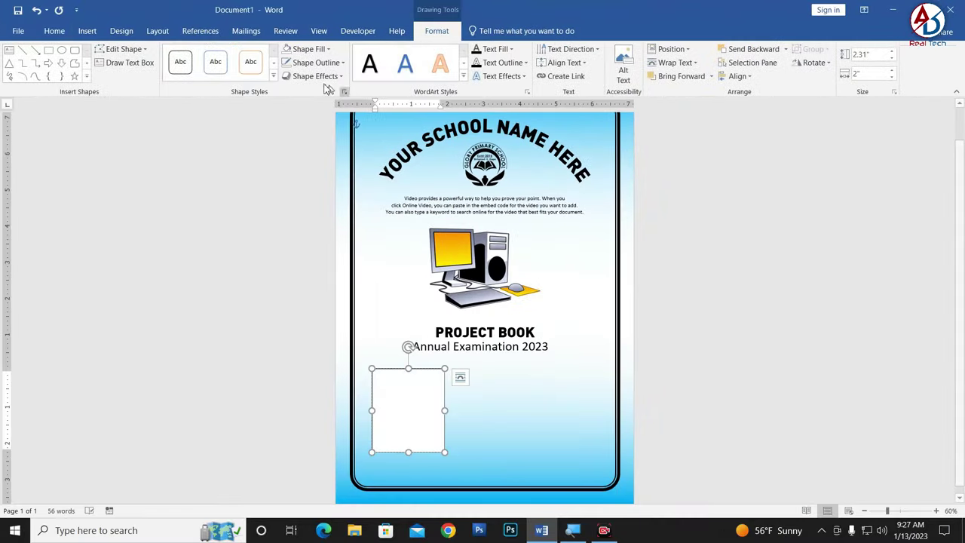
pyautogui.click(55, 30)
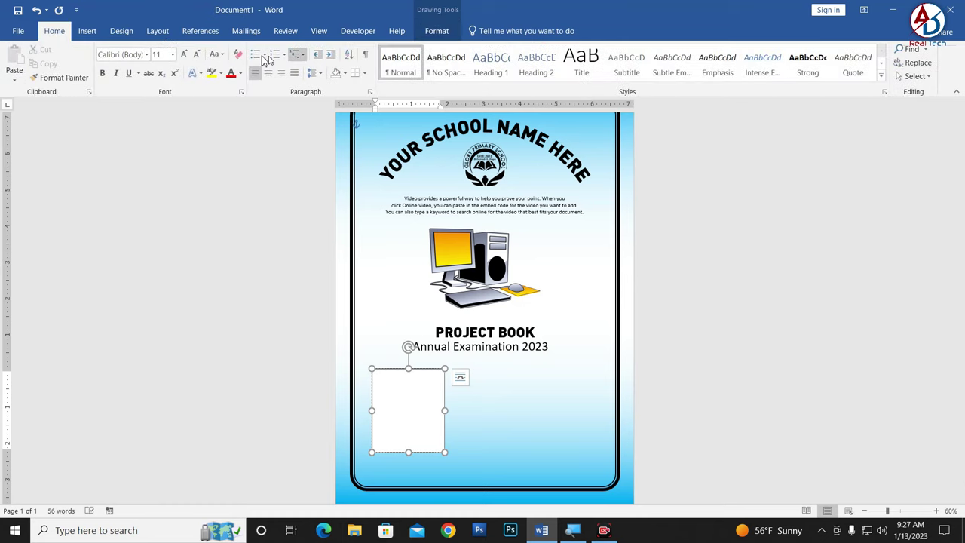
pyautogui.click(184, 54)
pyautogui.click(186, 55)
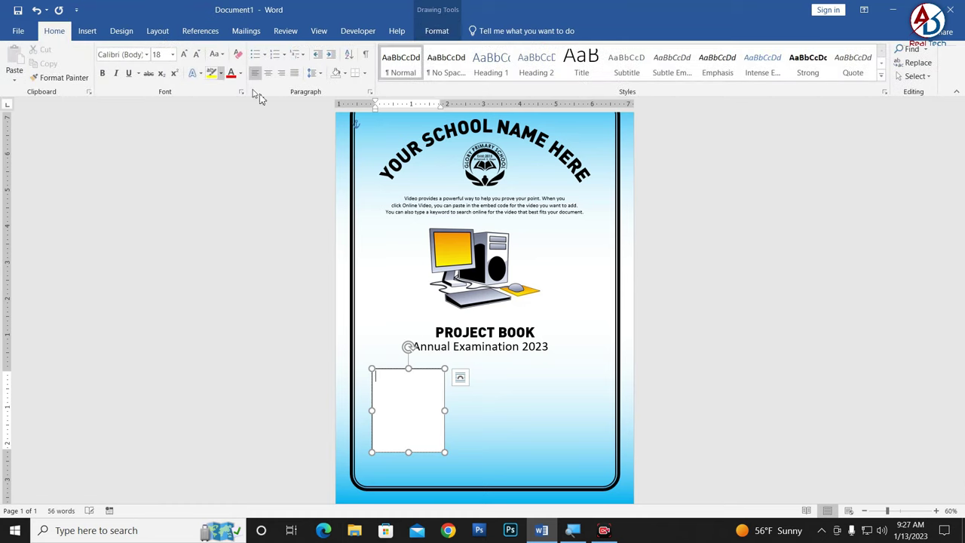
pyautogui.keyDown('ctrl'); pyautogui.scroll(4, 384, 399); pyautogui.keyUp('ctrl')
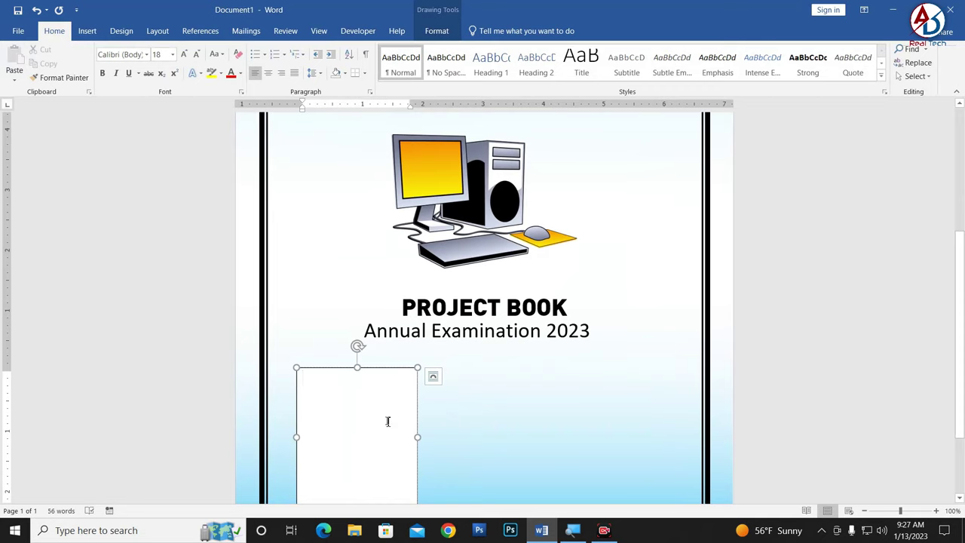
# Type Name, Class and Section on separate lines in the text box
pyautogui.write('Name')
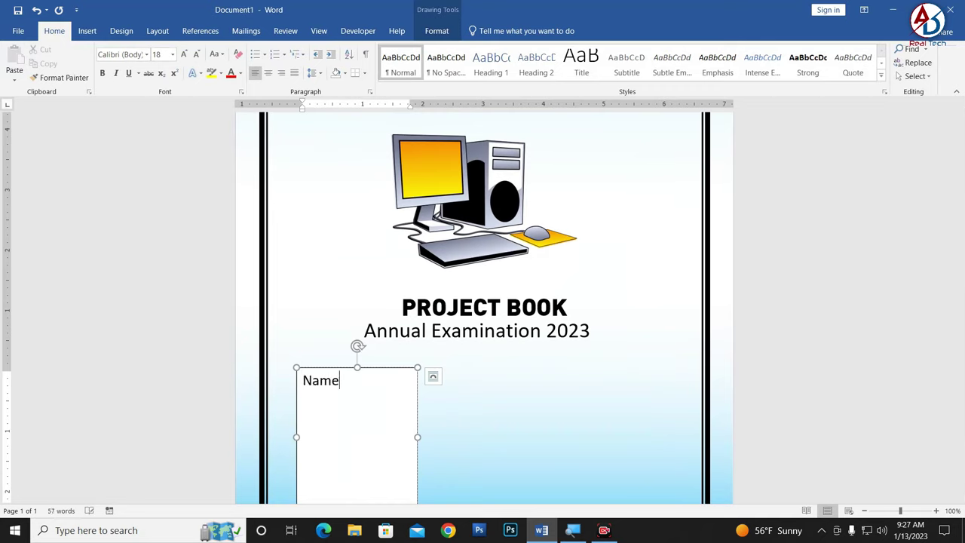
pyautogui.hotkey('ctrl', 'a')
pyautogui.click(453, 68)
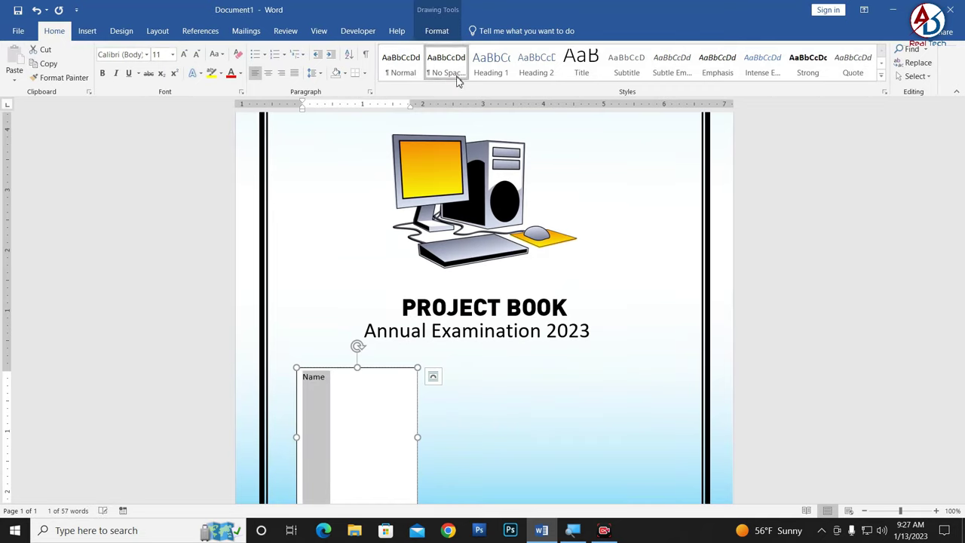
pyautogui.hotkey('ctrl', 'z')
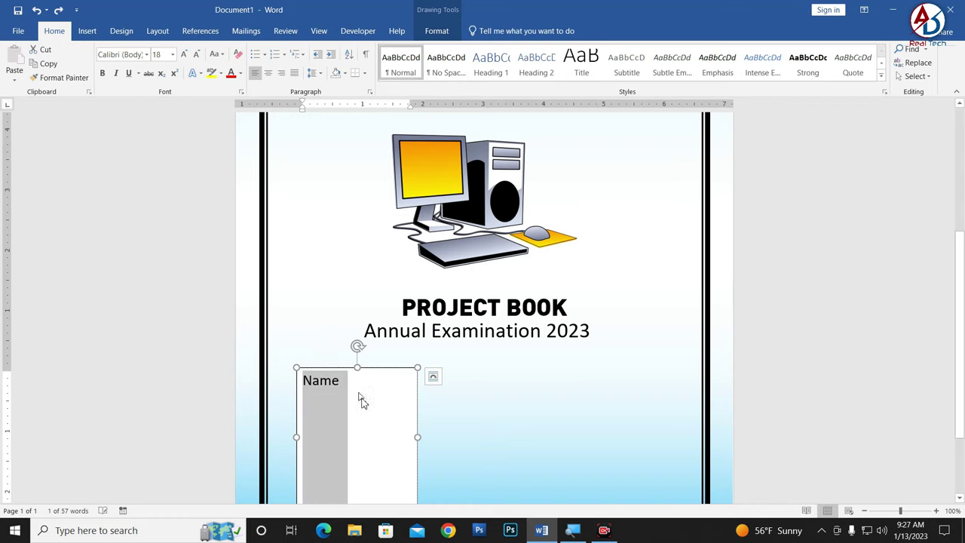
pyautogui.click(368, 386)
pyautogui.press('Return')
pyautogui.write('Class')
pyautogui.press('Return')
pyautogui.write('Section')
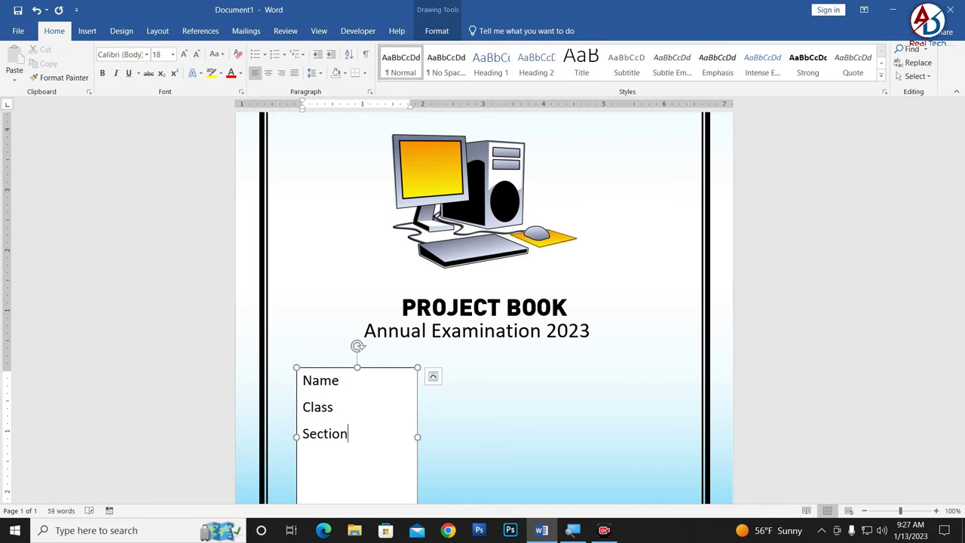
pyautogui.scroll(-7, 389, 386)
pyautogui.scroll(3, 437, 409)
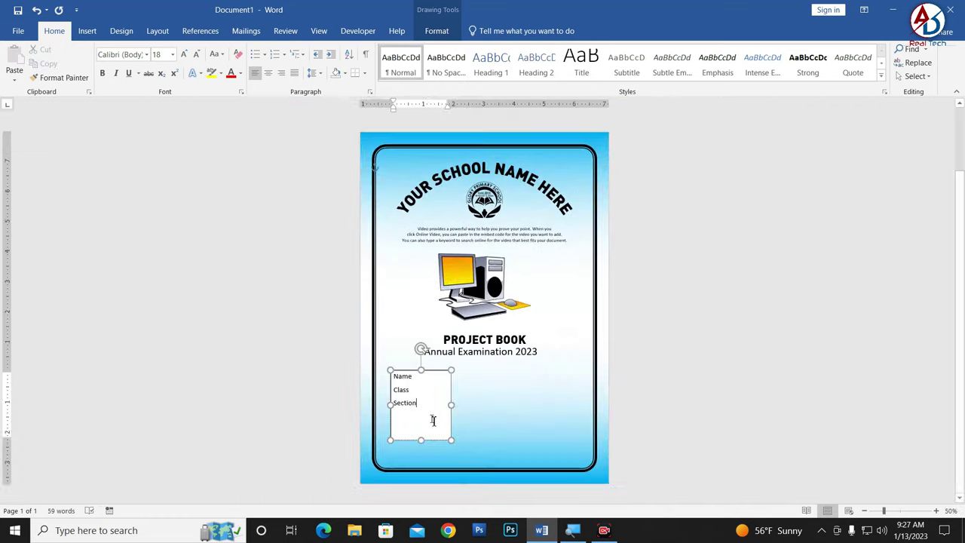
# Shrink the label text box to fit and make Name, Class and Section bold
pyautogui.click(407, 448)
pyautogui.moveTo(408, 447); pyautogui.dragTo(407, 415)
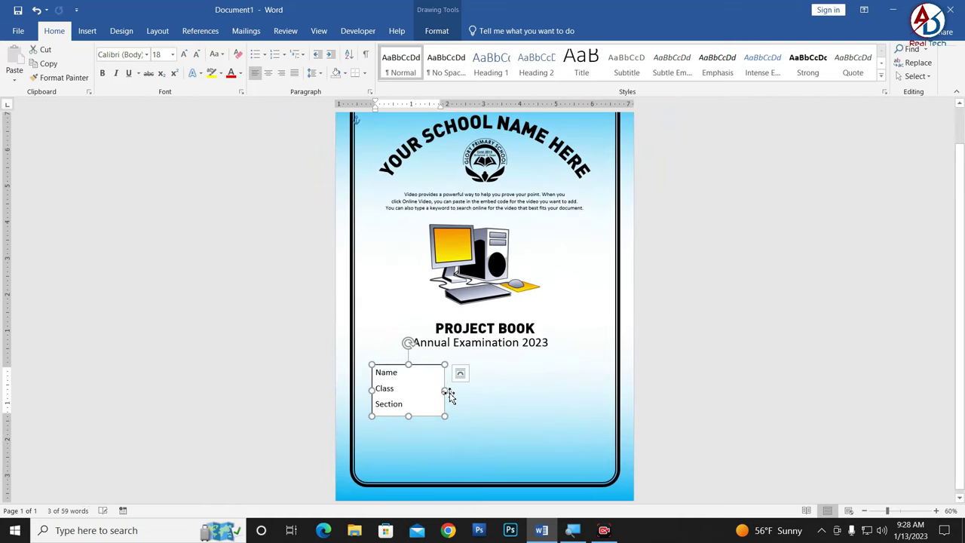
pyautogui.moveTo(449, 391); pyautogui.dragTo(411, 390)
pyautogui.click(314, 120)
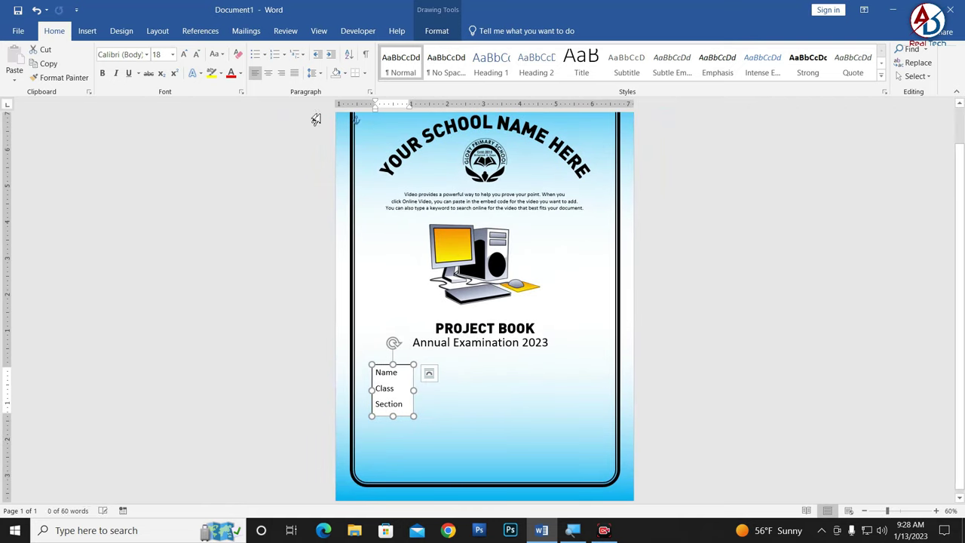
pyautogui.scroll(3, 307, 112)
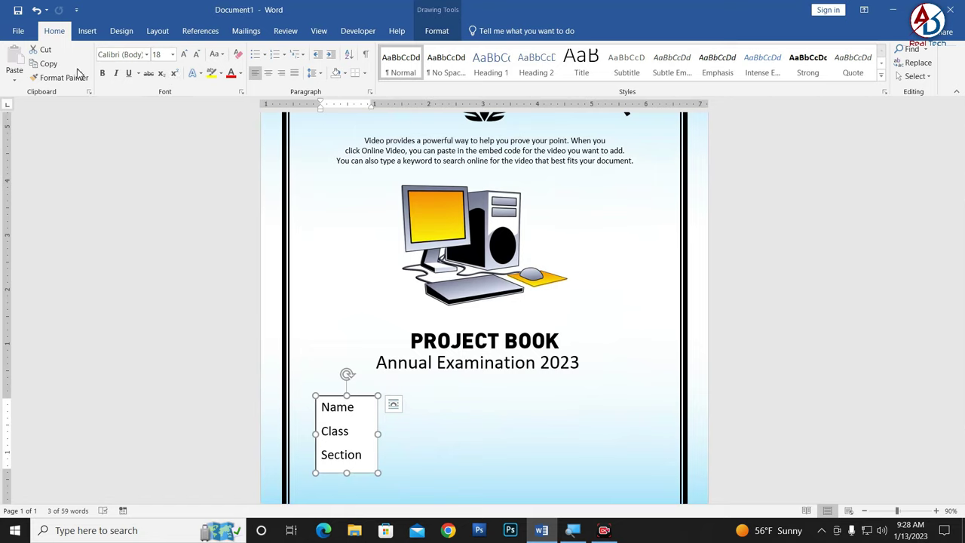
pyautogui.click(105, 75)
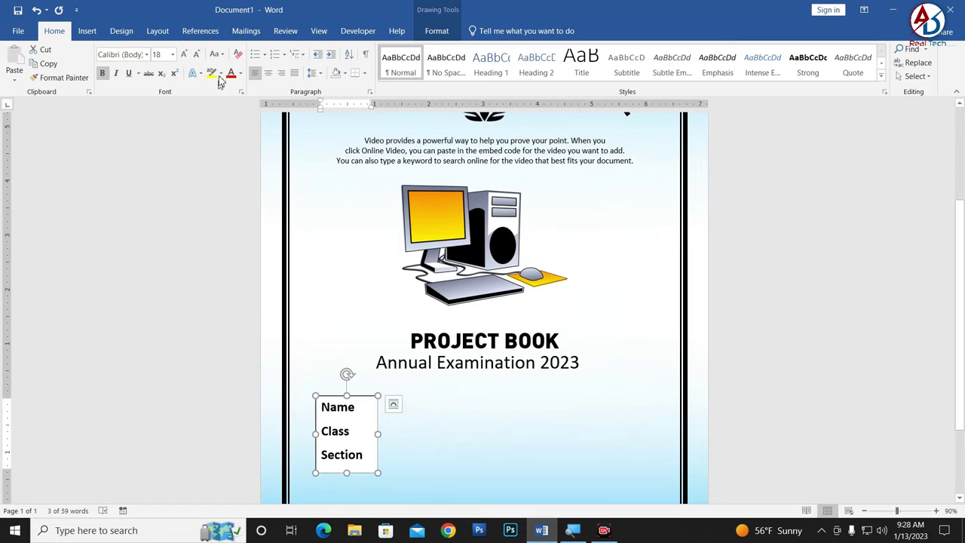
# Give the label text box No Fill and No Outline
pyautogui.click(437, 31)
pyautogui.click(308, 49)
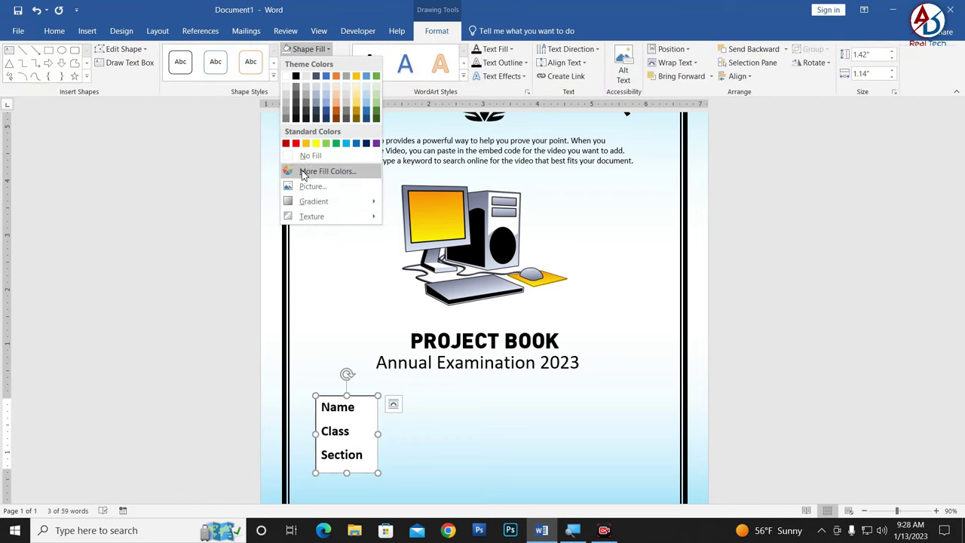
pyautogui.click(308, 49)
pyautogui.click(315, 63)
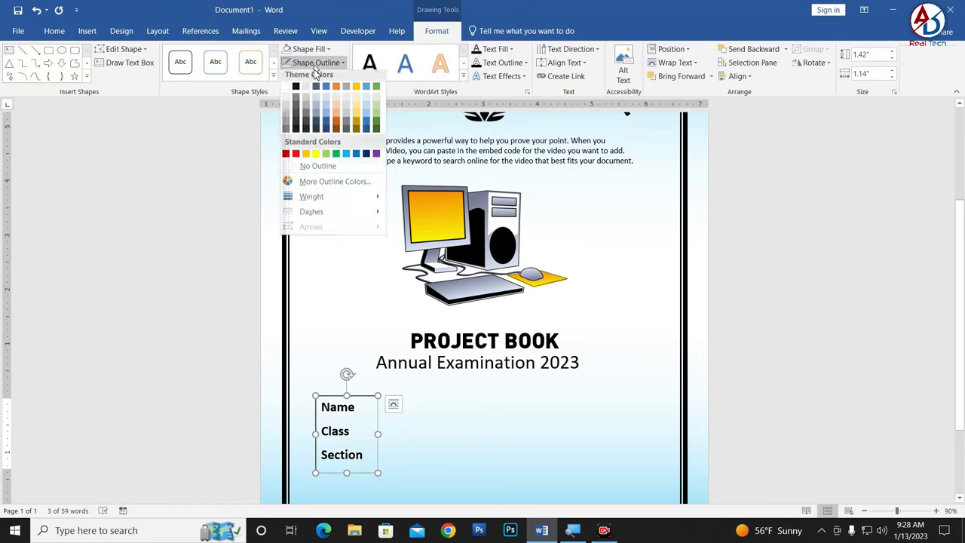
pyautogui.click(306, 166)
pyautogui.scroll(-3, 364, 401)
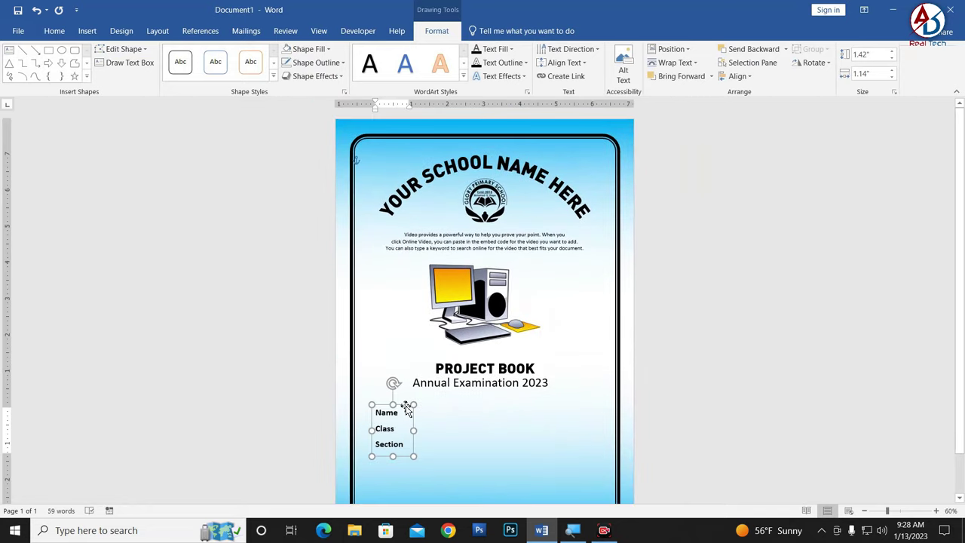
# Duplicate the Name/Class/Section box to the right as the Roll No., Subject, Date column
pyautogui.keyDown('ctrl'); pyautogui.moveTo(406, 408); pyautogui.dragTo(458, 400); pyautogui.keyUp('ctrl')
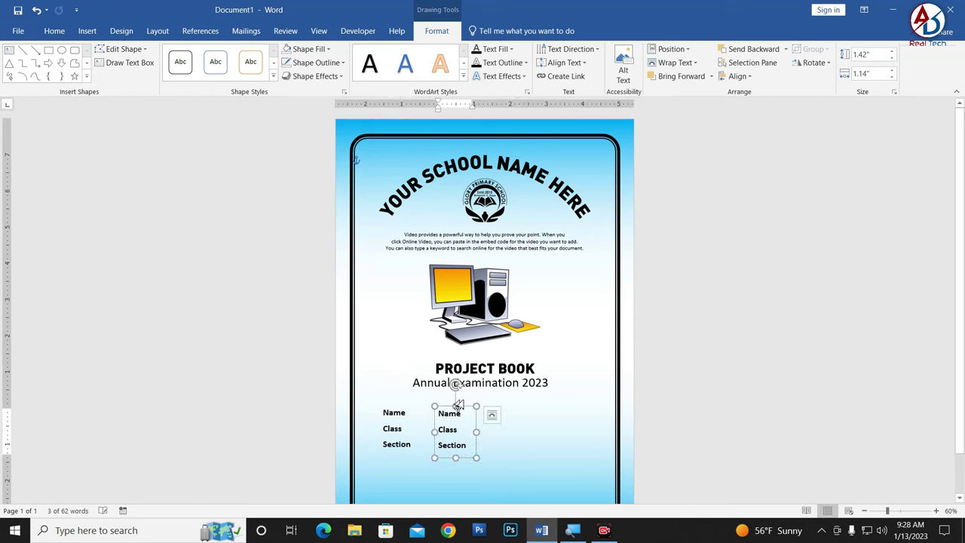
pyautogui.hotkey('ctrl', 'z')
pyautogui.keyDown('ctrl'); pyautogui.moveTo(413, 411); pyautogui.dragTo(509, 410); pyautogui.keyUp('ctrl')
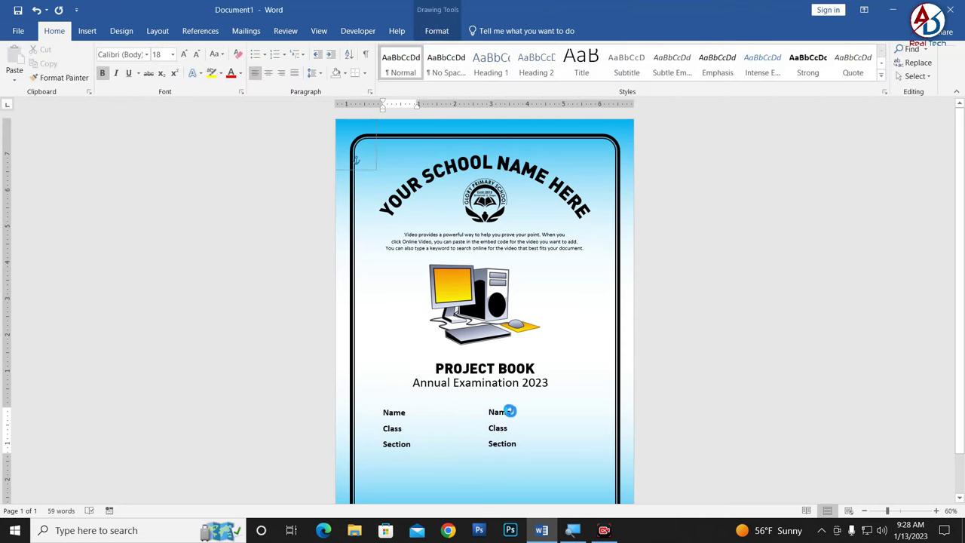
pyautogui.keyDown('ctrl'); pyautogui.scroll(3, 537, 407); pyautogui.keyUp('ctrl')
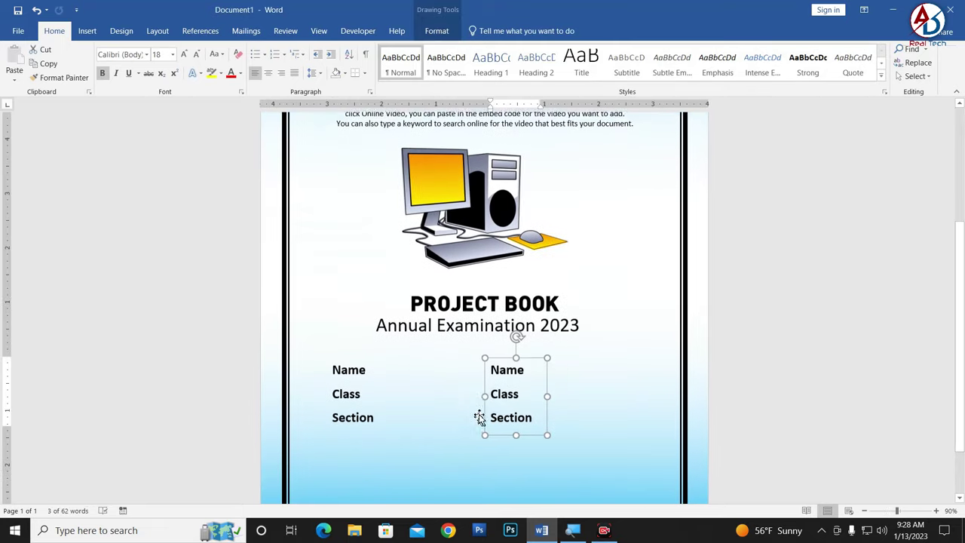
pyautogui.doubleClick(526, 365)
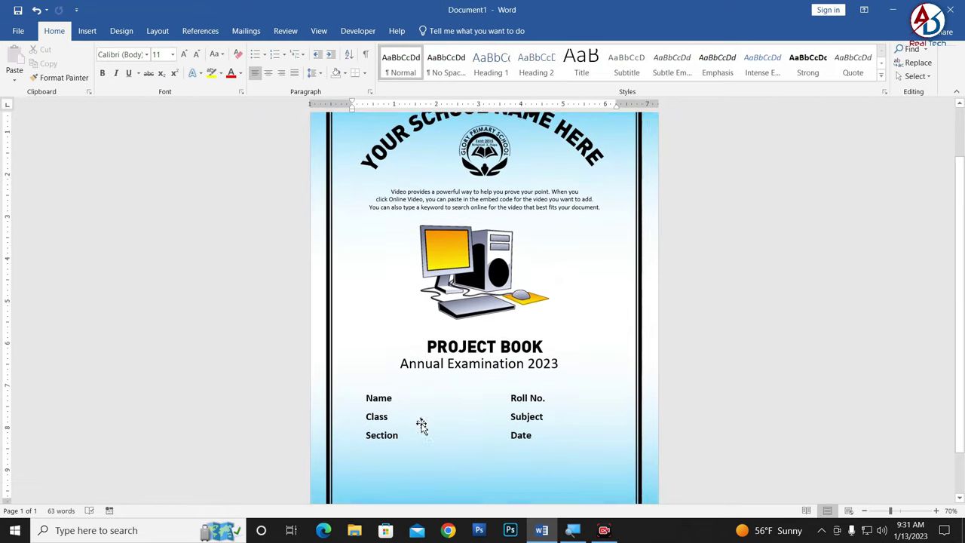
pyautogui.scroll(-2, 422, 424)
pyautogui.keyDown('ctrl'); pyautogui.scroll(3, 431, 394); pyautogui.keyUp('ctrl')
pyautogui.scroll(-1, 421, 403)
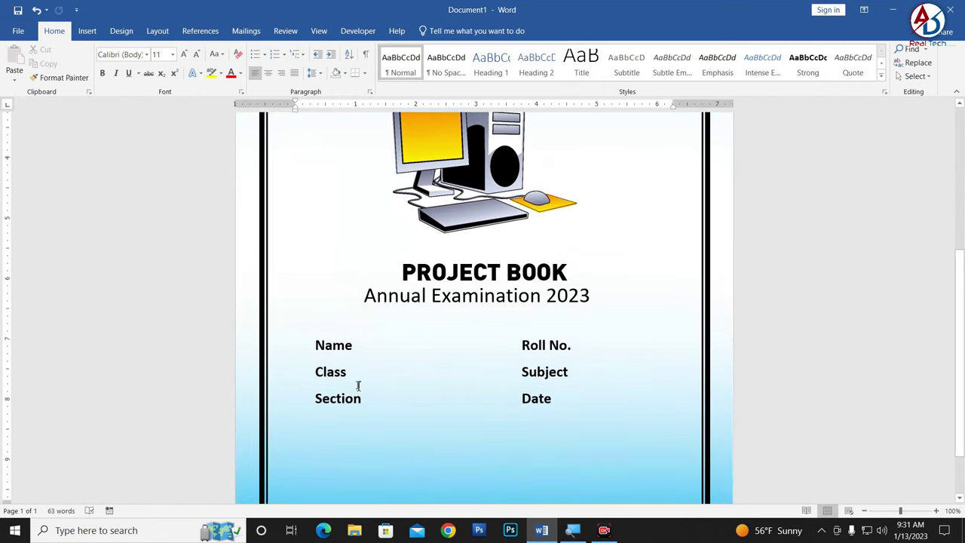
pyautogui.click(360, 386)
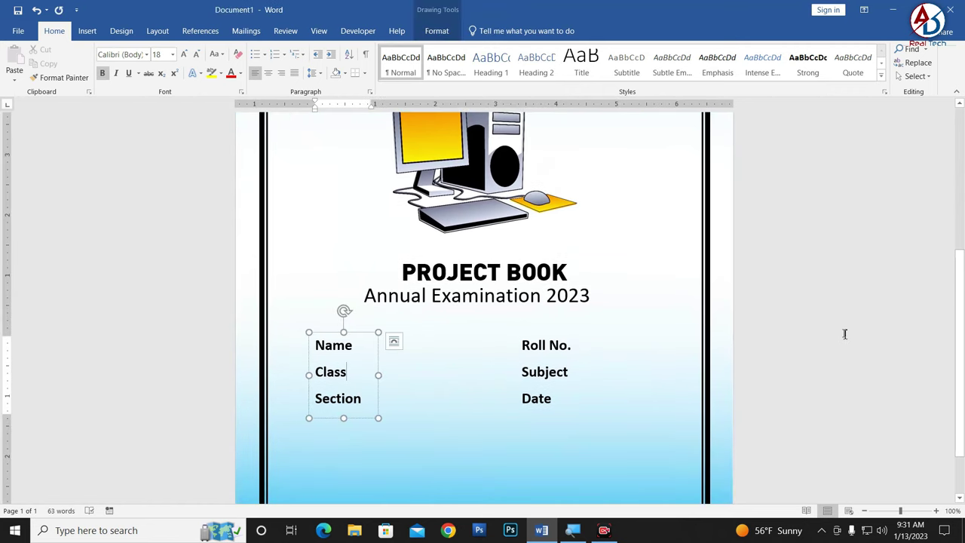
pyautogui.scroll(3, 844, 334)
# Draw a straight underline from Name across to Roll No
pyautogui.click(86, 30)
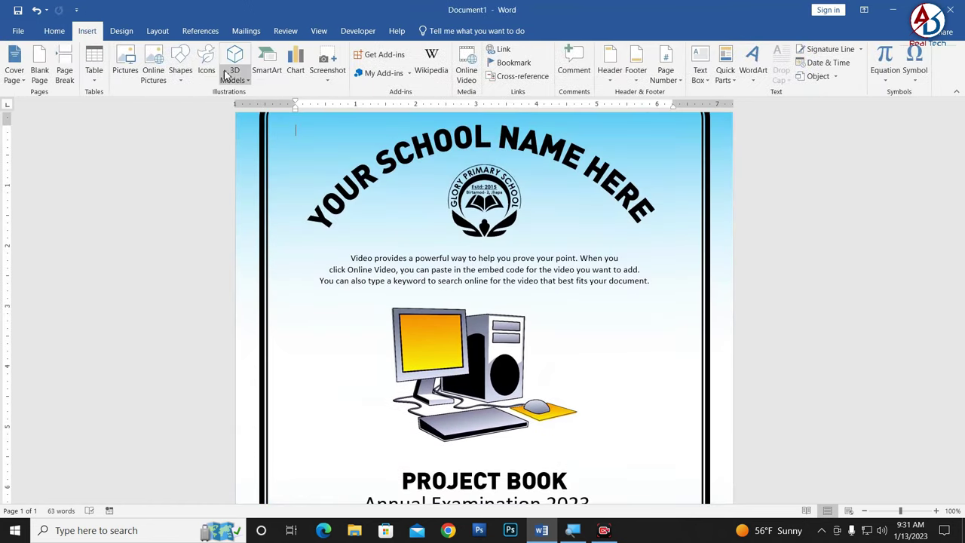
pyautogui.click(181, 66)
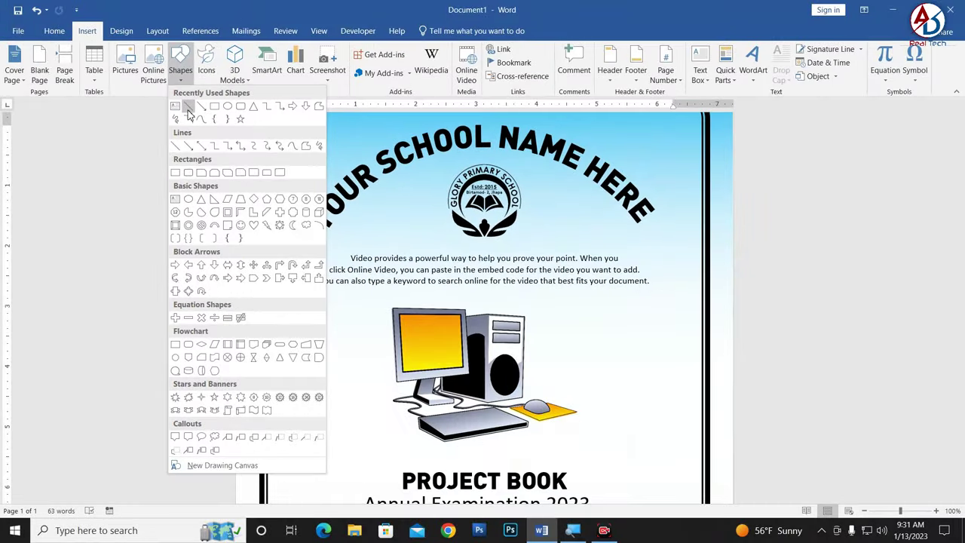
pyautogui.click(189, 112)
pyautogui.scroll(-3, 337, 347)
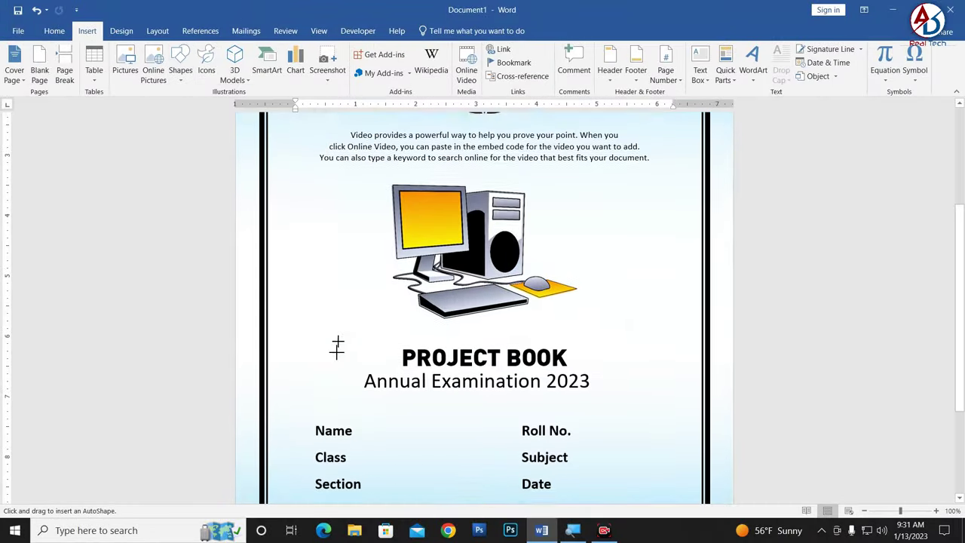
pyautogui.scroll(-3, 337, 347)
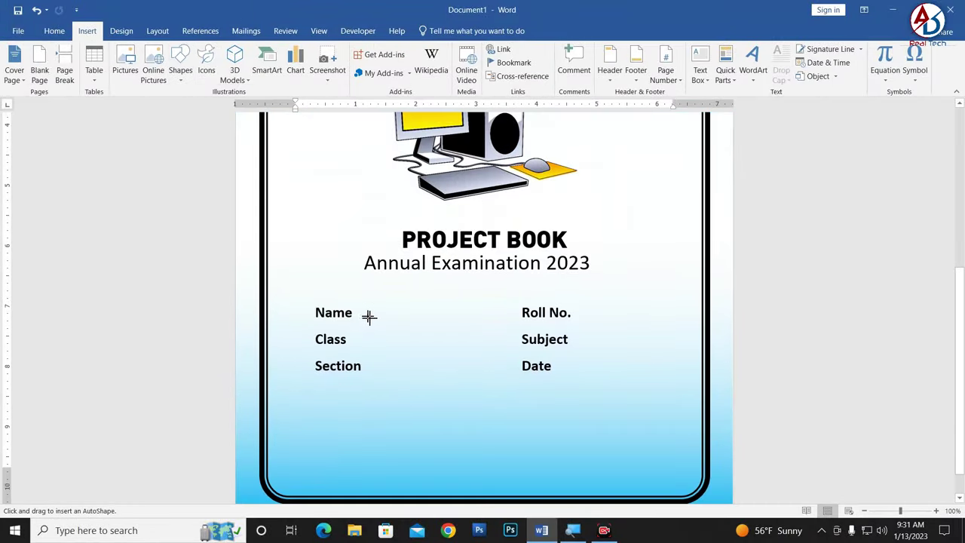
pyautogui.moveTo(375, 317); pyautogui.dragTo(384, 317)
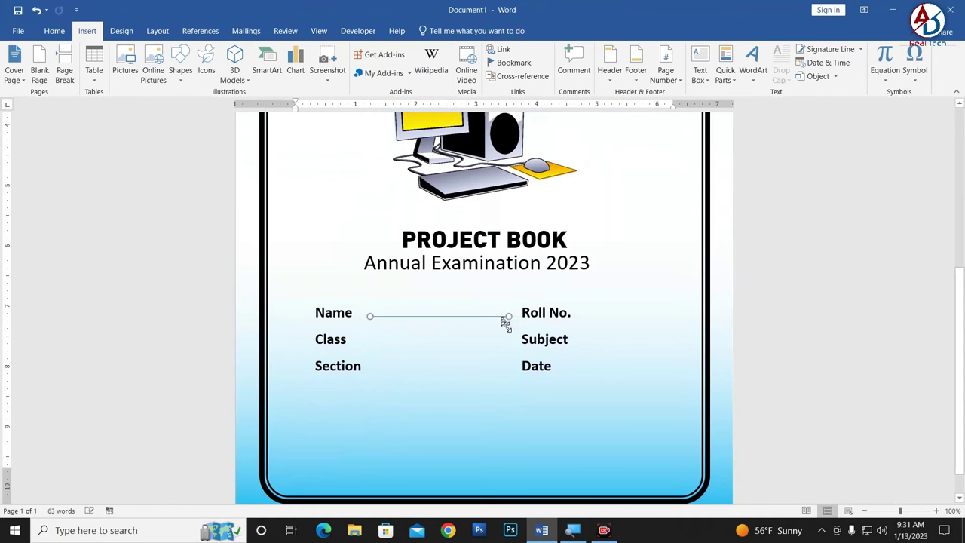
pyautogui.moveTo(501, 318); pyautogui.dragTo(509, 316)
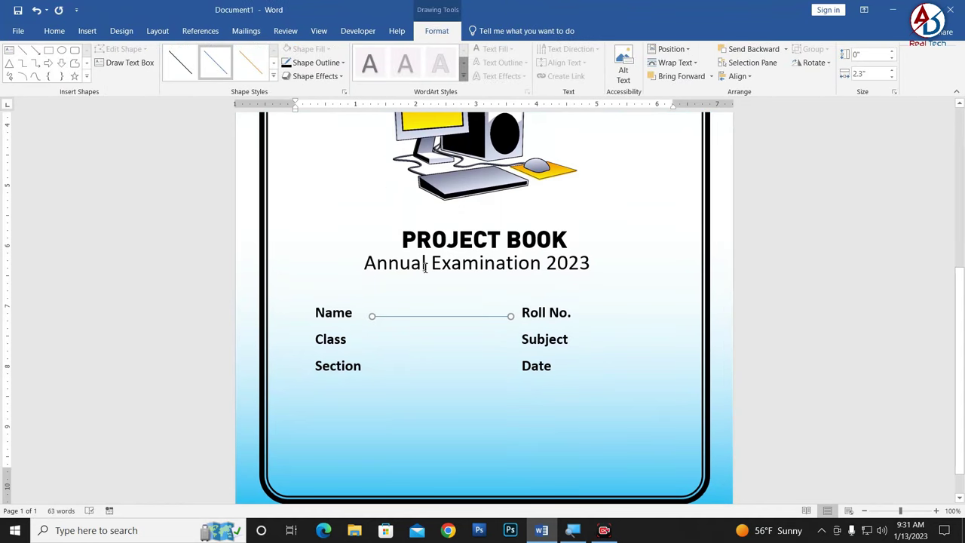
# Make the underline black at 1½ pt weight and open the Selection Pane
pyautogui.click(315, 63)
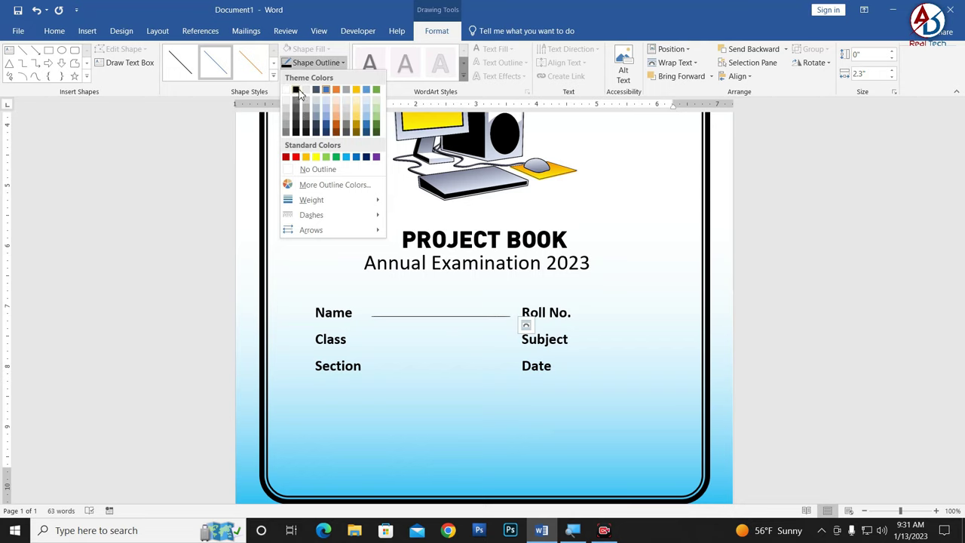
pyautogui.click(297, 90)
pyautogui.click(315, 63)
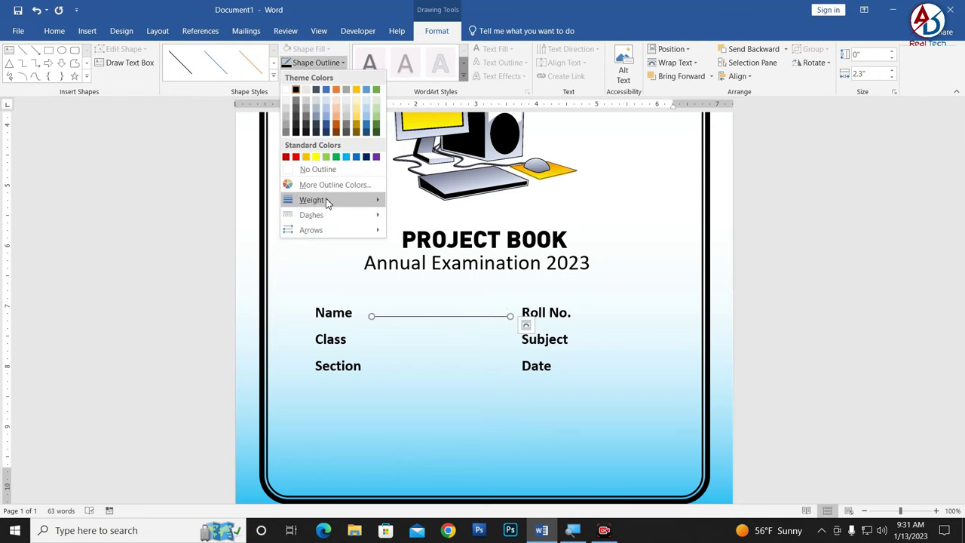
pyautogui.moveTo(326, 202)
pyautogui.click(465, 258)
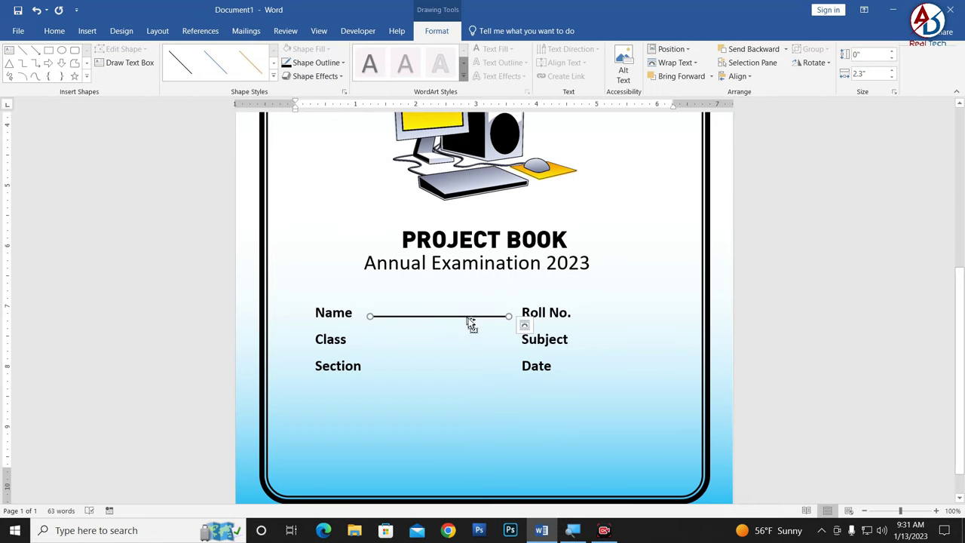
pyautogui.moveTo(468, 322); pyautogui.dragTo(466, 338)
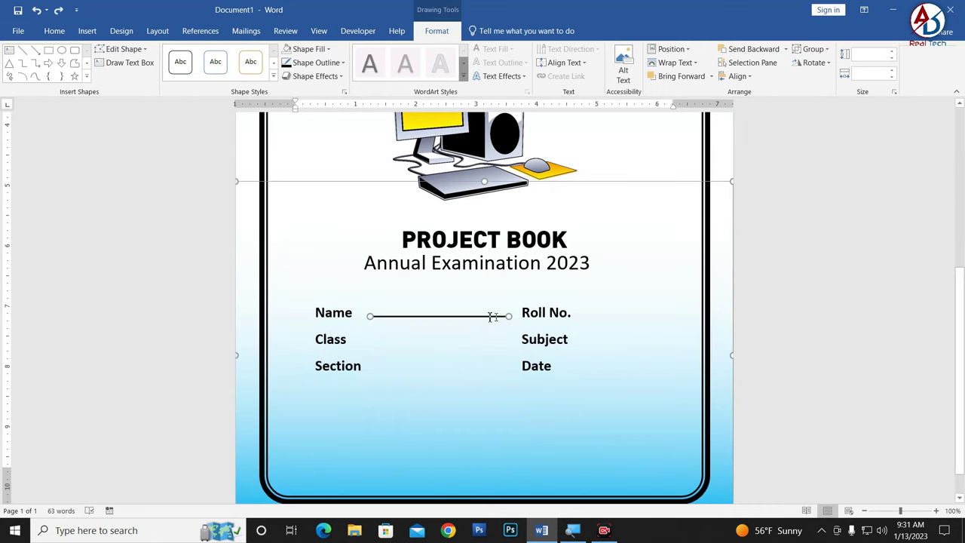
pyautogui.scroll(2, 493, 317)
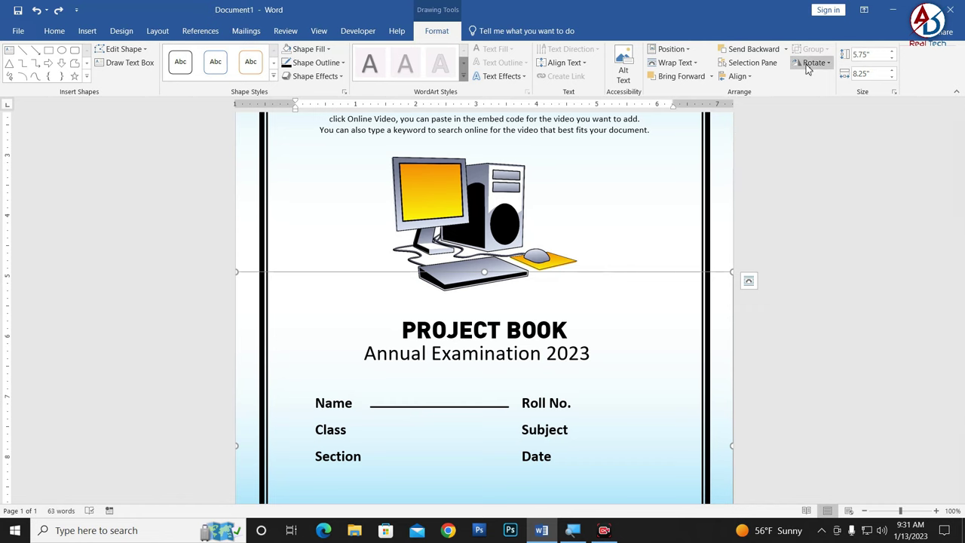
pyautogui.click(747, 63)
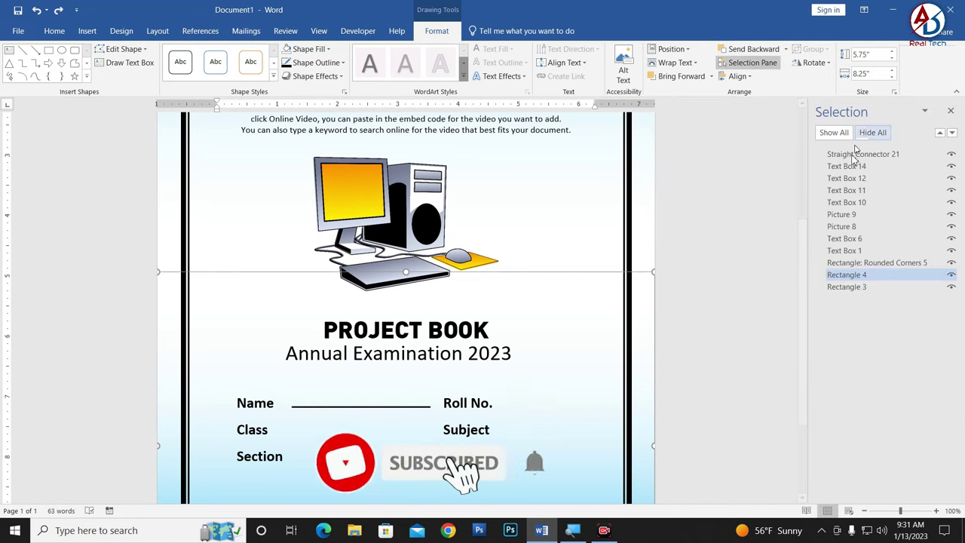
# Hide the gradient background rectangle from the Selection Pane
pyautogui.click(950, 275)
pyautogui.scroll(-3, 368, 344)
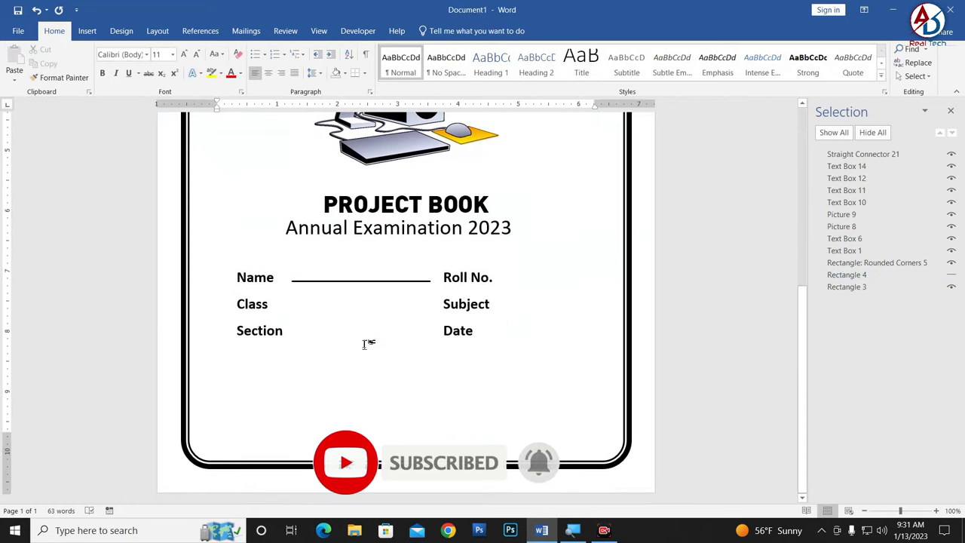
pyautogui.scroll(6, 356, 281)
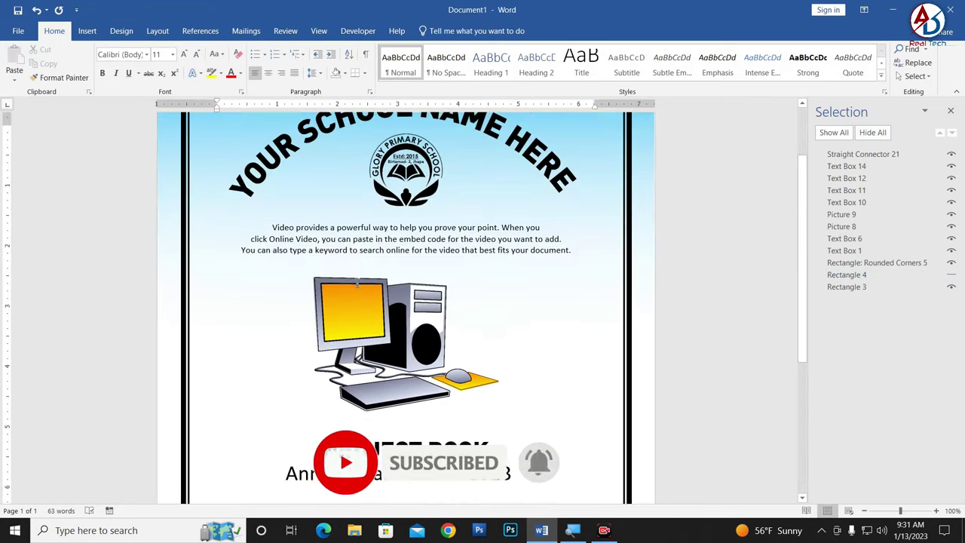
pyautogui.scroll(-5, 390, 310)
# Copy the Name underline to the Class and Section rows and select all three lines
pyautogui.click(390, 313)
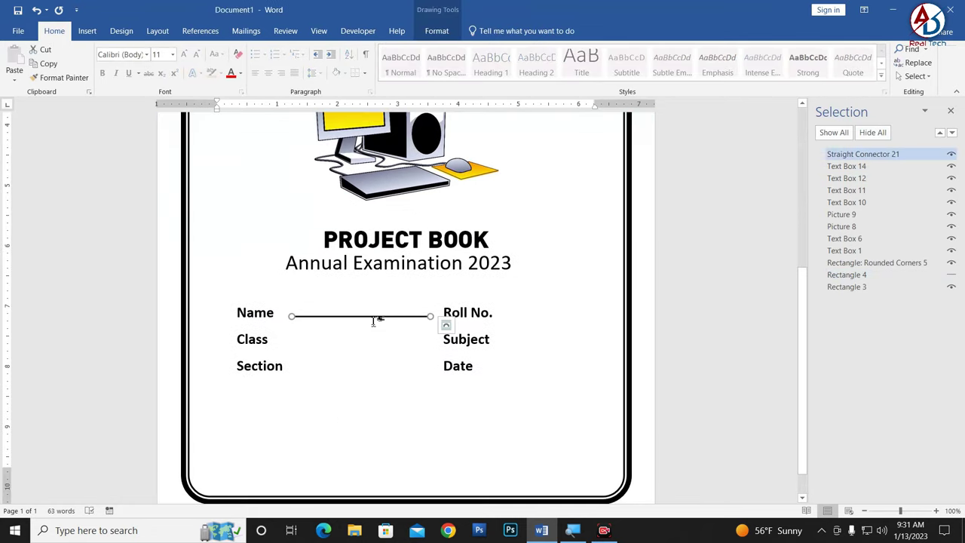
pyautogui.scroll(2, 377, 318)
pyautogui.hotkey('ctrl', 'c')
pyautogui.hotkey('ctrl', 'v')
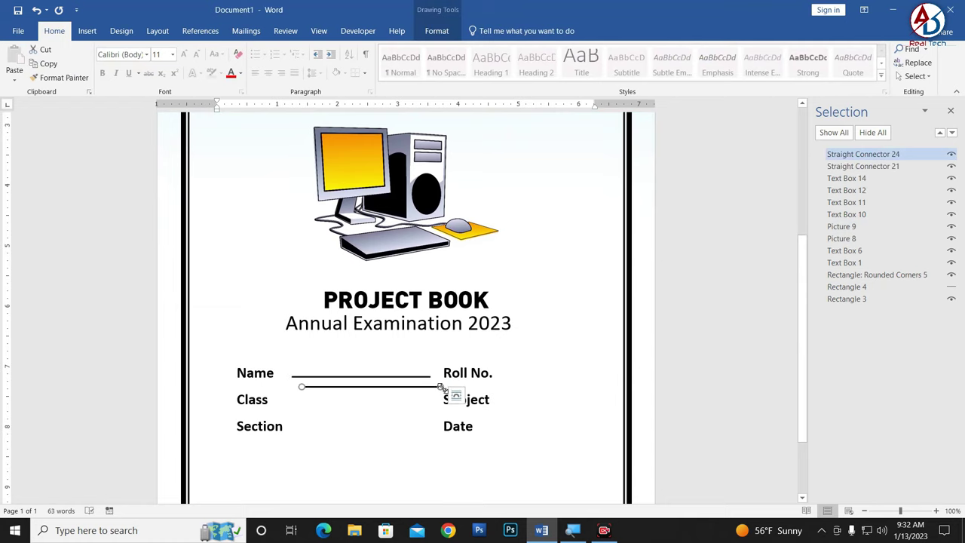
pyautogui.moveTo(428, 389); pyautogui.dragTo(415, 406)
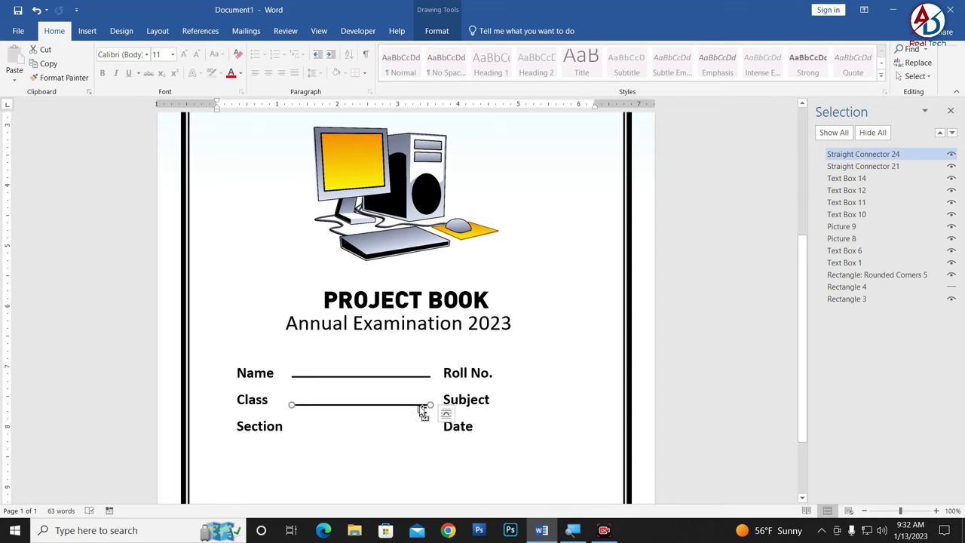
pyautogui.moveTo(422, 410); pyautogui.dragTo(423, 430)
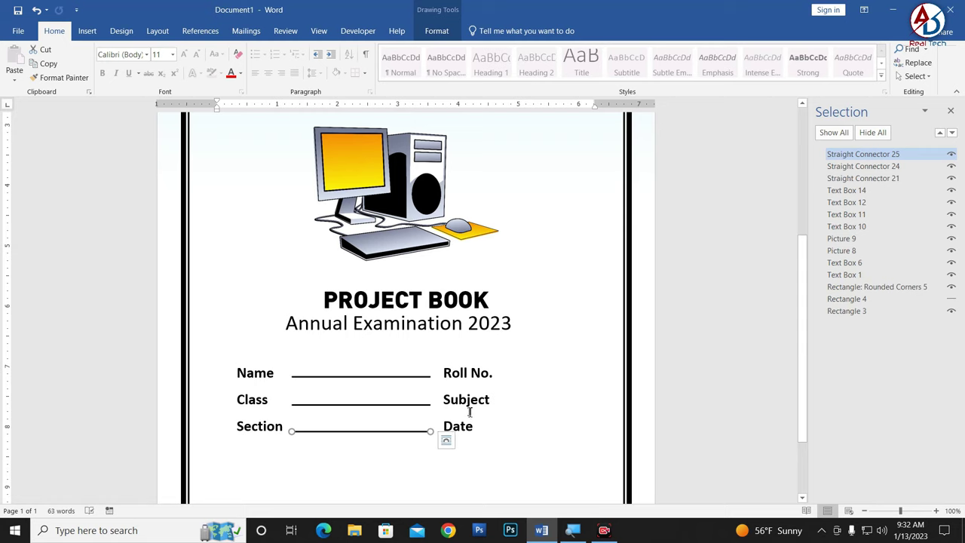
pyautogui.keyDown('ctrl'); pyautogui.click(866, 168); pyautogui.keyUp('ctrl')
pyautogui.keyDown('ctrl'); pyautogui.click(874, 180); pyautogui.keyUp('ctrl')
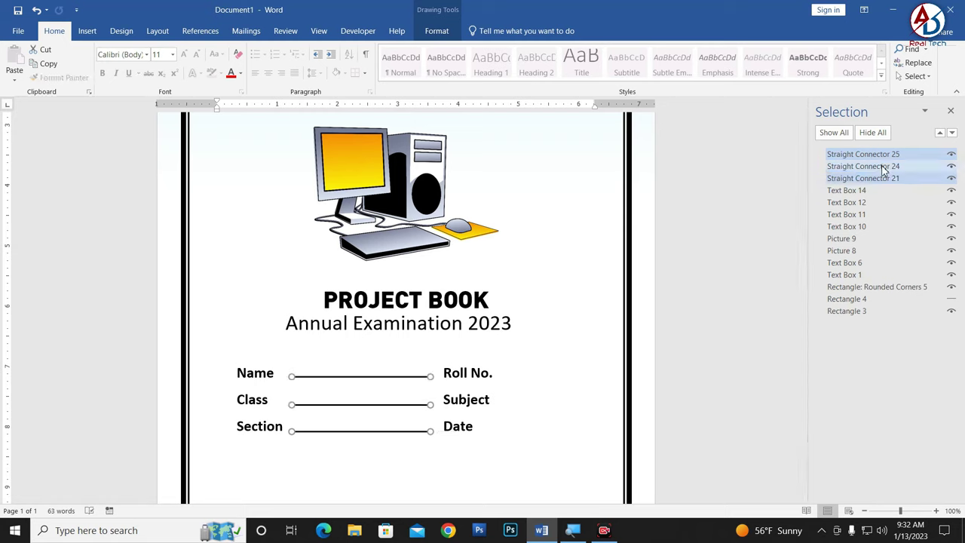
# Group the three underlines and copy the group beside Roll No., Subject and Date
pyautogui.rightClick(362, 381)
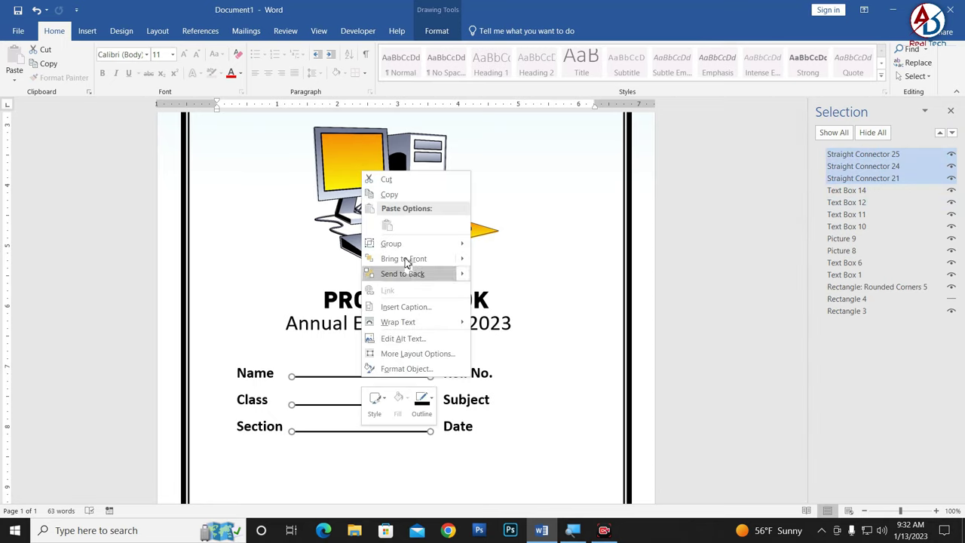
pyautogui.moveTo(458, 246)
pyautogui.click(504, 245)
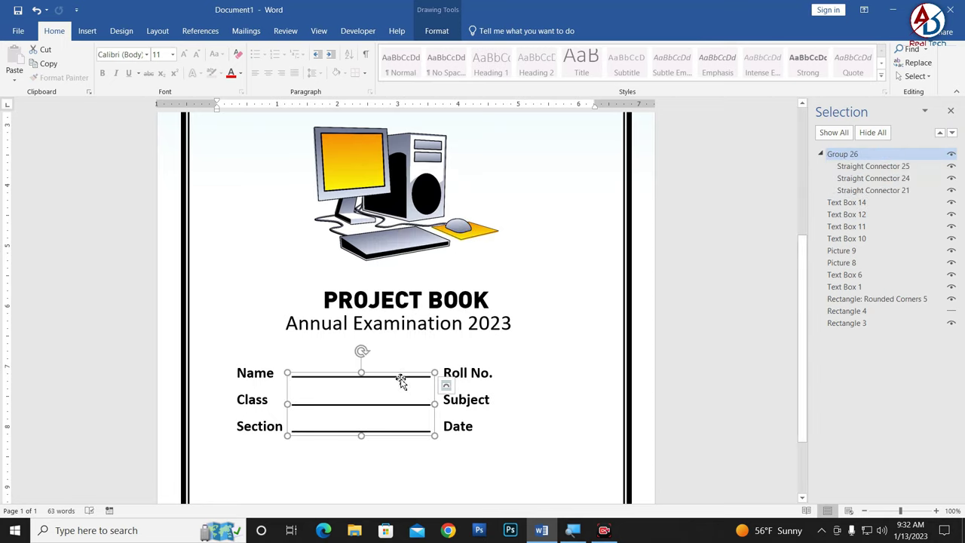
pyautogui.moveTo(404, 380); pyautogui.dragTo(580, 365)
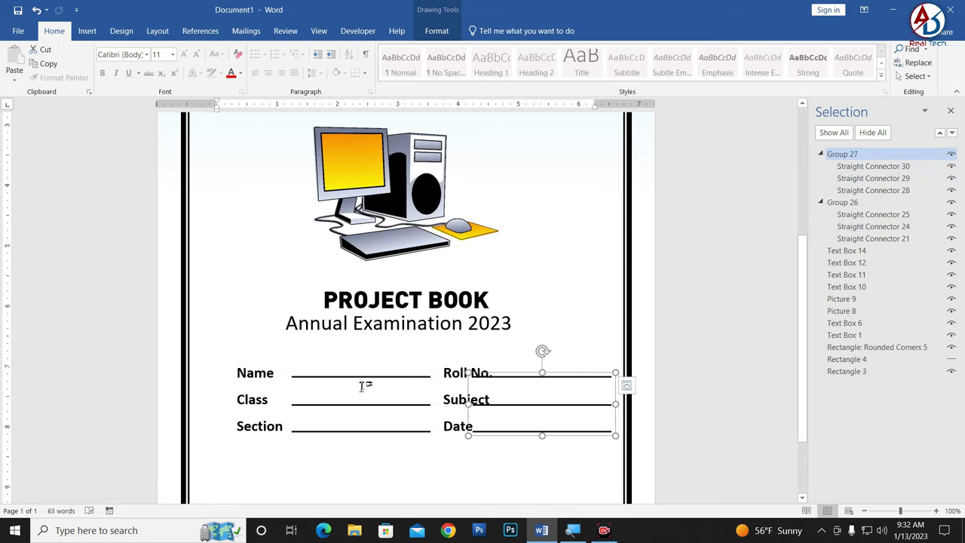
# Shift the left Name/Class/Section fields and their underlines leftward
pyautogui.click(238, 385)
pyautogui.moveTo(280, 360); pyautogui.dragTo(254, 361)
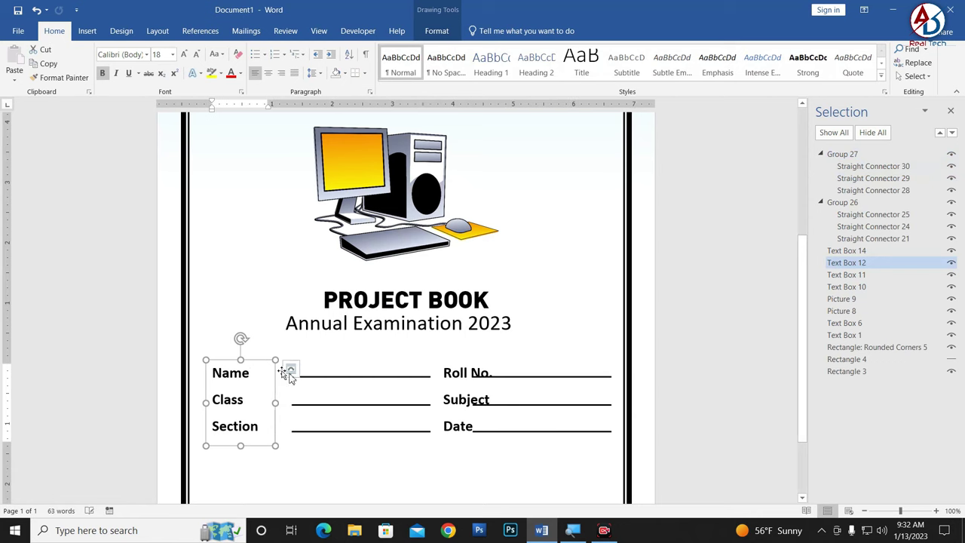
pyautogui.moveTo(354, 377); pyautogui.dragTo(333, 377)
pyautogui.click(458, 359)
pyautogui.scroll(-2, 538, 340)
# Check the Name/Class/Section field boxes at the page bottom, then deselect all shapes
pyautogui.keyDown('ctrl'); pyautogui.scroll(-4, 635, 351); pyautogui.keyUp('ctrl')
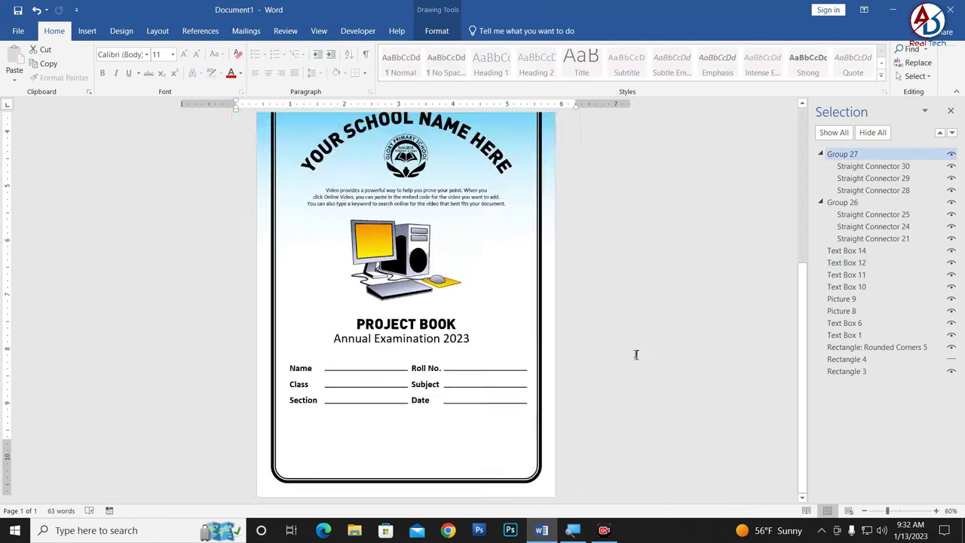
pyautogui.keyDown('ctrl'); pyautogui.scroll(-2, 635, 351); pyautogui.keyUp('ctrl')
pyautogui.click(335, 373)
pyautogui.click(367, 367)
pyautogui.click(371, 375)
pyautogui.click(483, 377)
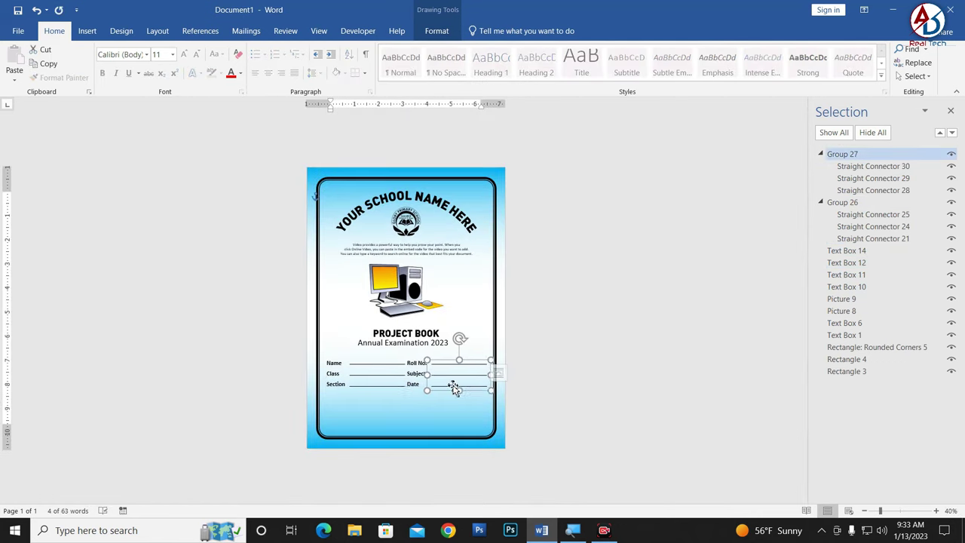
pyautogui.click(530, 388)
# Open the Insert menu's Shapes gallery over the cover page
pyautogui.scroll(-3, 483, 393)
pyautogui.keyDown('ctrl'); pyautogui.scroll(3, 483, 393); pyautogui.keyUp('ctrl')
pyautogui.keyDown('ctrl'); pyautogui.scroll(3, 420, 383); pyautogui.keyUp('ctrl')
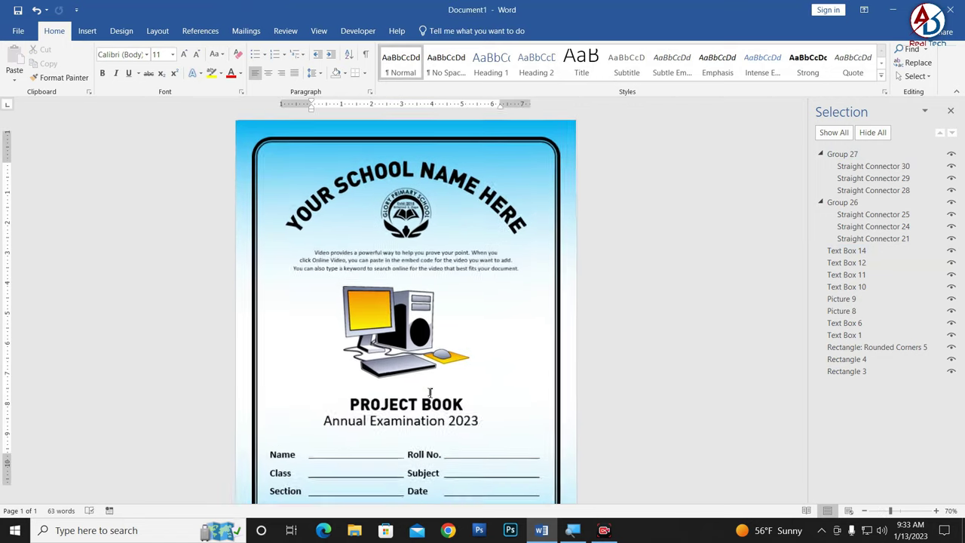
pyautogui.scroll(-3, 332, 458)
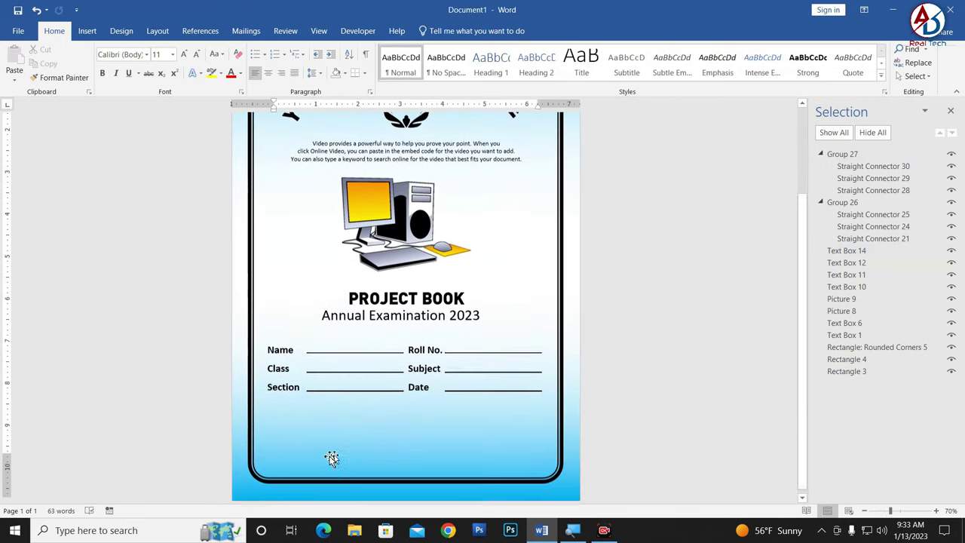
pyautogui.click(87, 31)
pyautogui.click(180, 69)
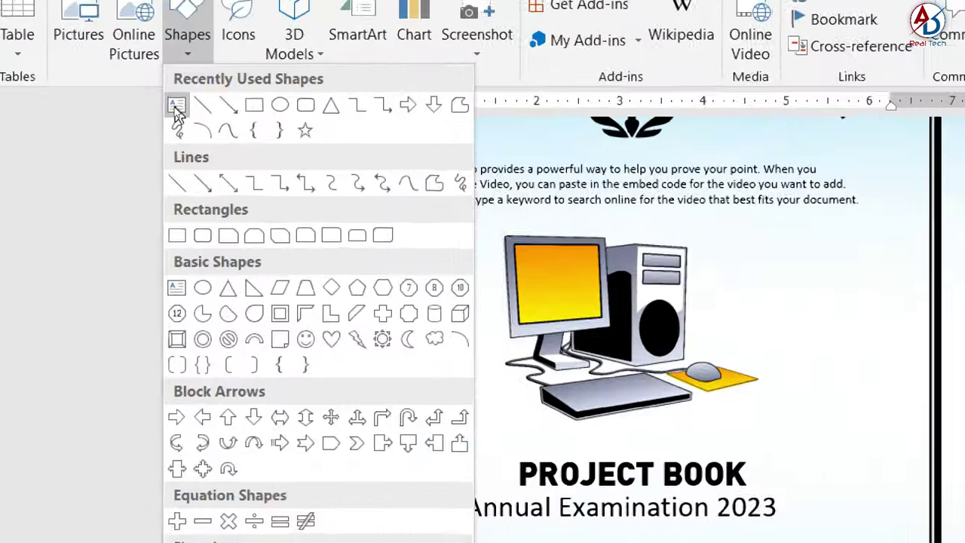
# Draw a text box near the bottom left of the page and apply No Spacing
pyautogui.click(175, 109)
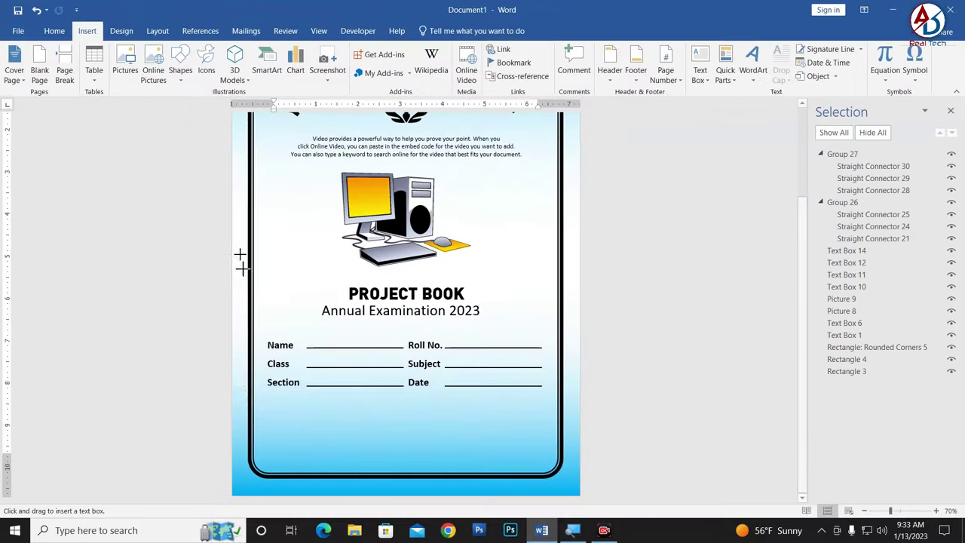
pyautogui.moveTo(269, 421); pyautogui.dragTo(385, 472)
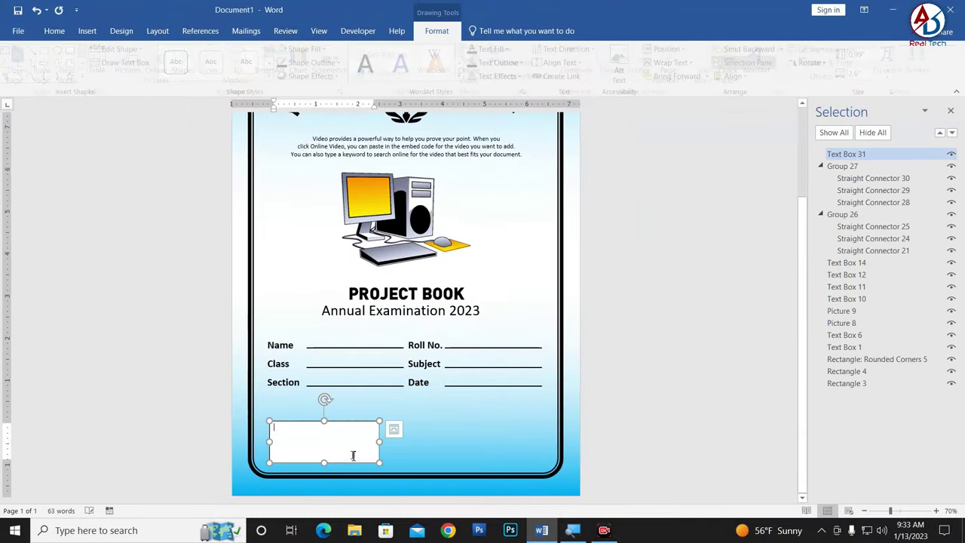
pyautogui.scroll(3, 339, 452)
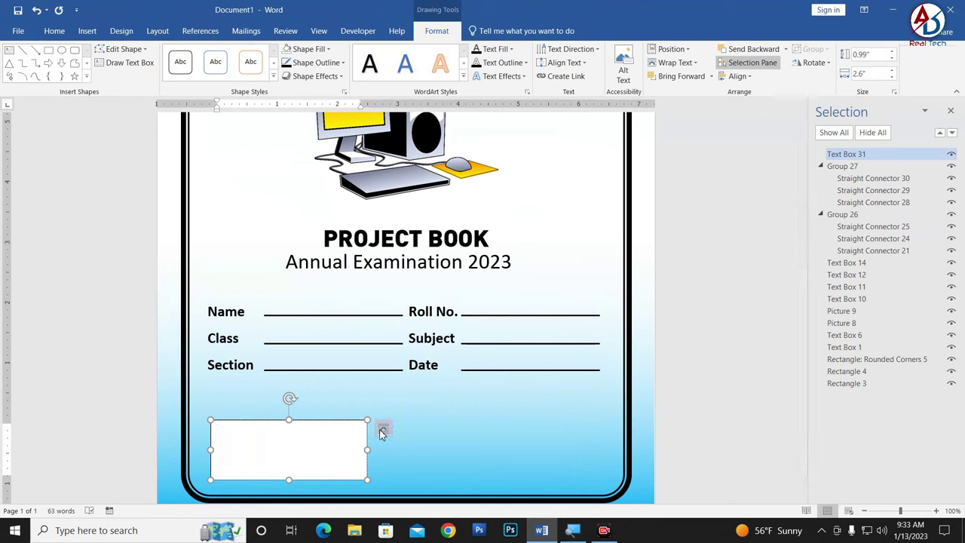
pyautogui.click(54, 31)
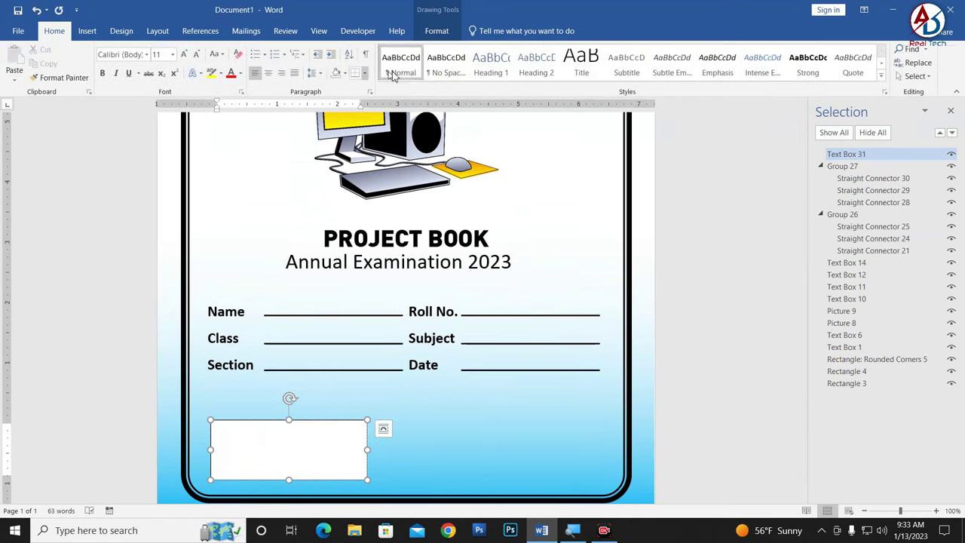
pyautogui.click(446, 67)
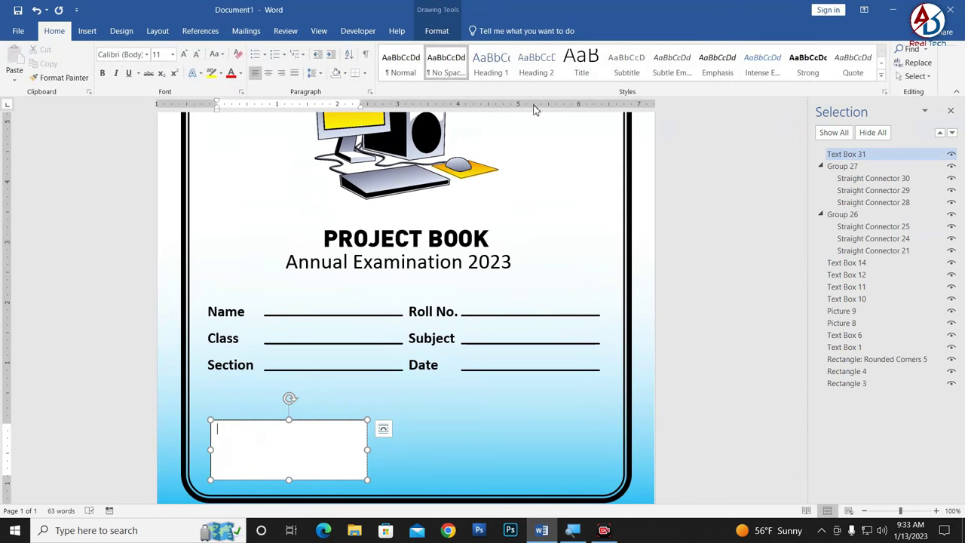
pyautogui.write('__________________')
# Put an underscore signature line over 'Class Teacher', set to 16 pt and centred
pyautogui.press('Return')
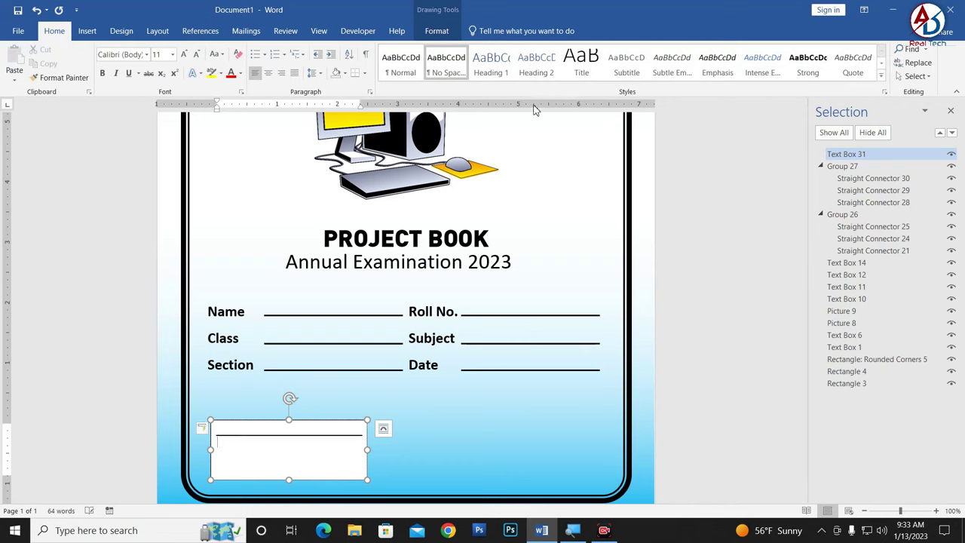
pyautogui.hotkey('ctrl', 'z')
pyautogui.write('Class Teacher')
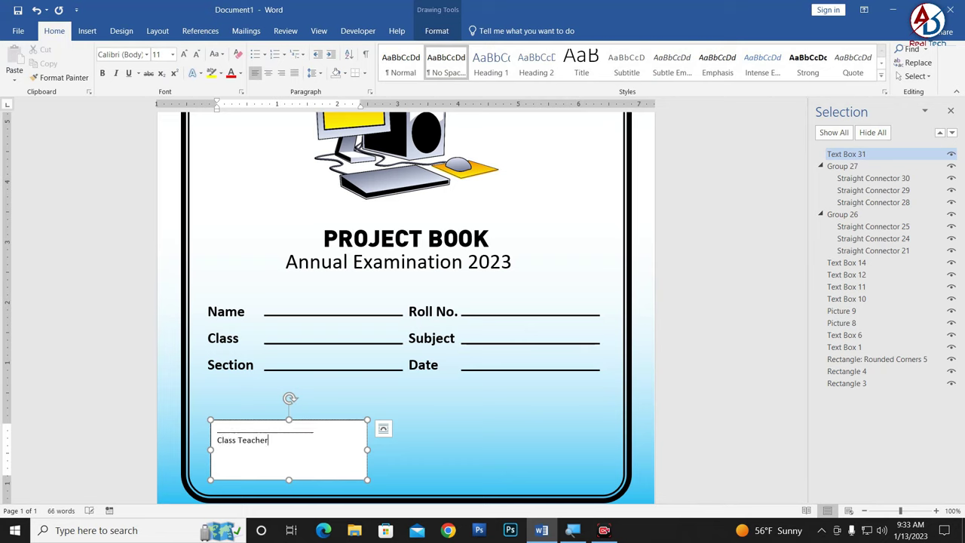
pyautogui.hotkey('ctrl', 'a')
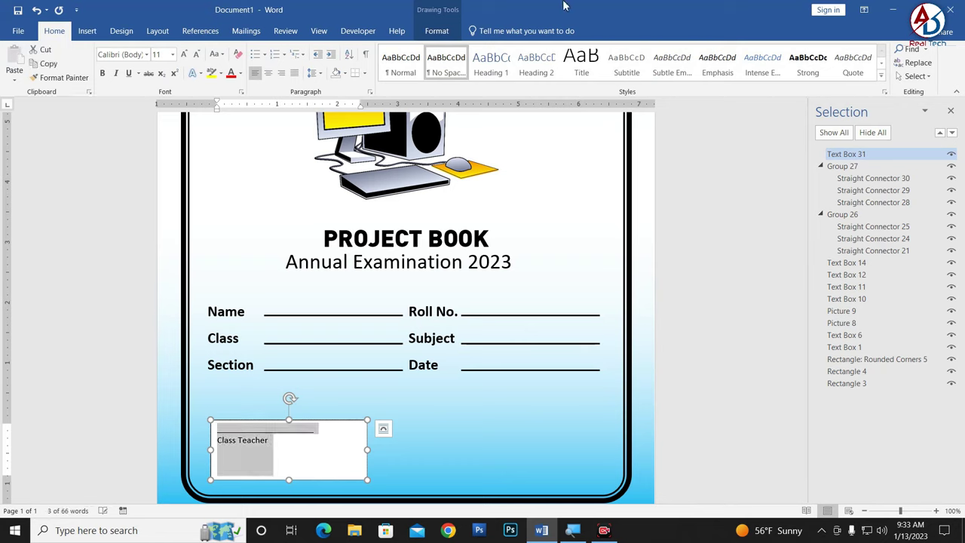
pyautogui.click(159, 55)
pyautogui.write('16')
pyautogui.press('Return')
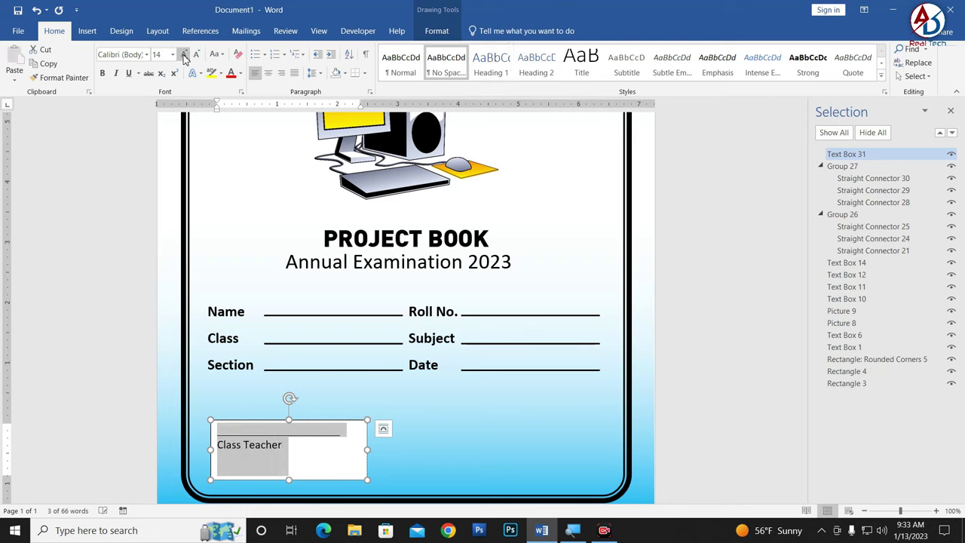
pyautogui.click(267, 73)
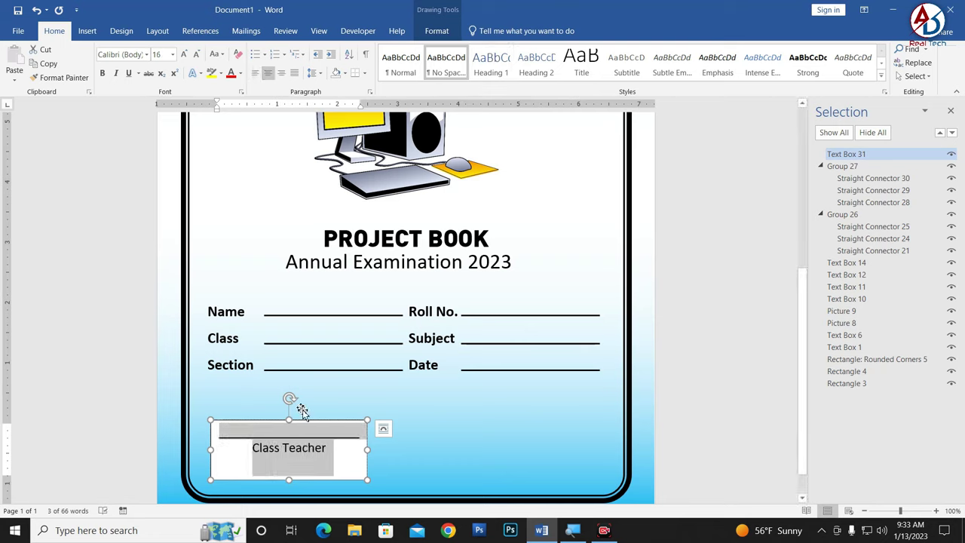
# Ctrl-drag to duplicate the Class Teacher box to the right side
pyautogui.click(196, 54)
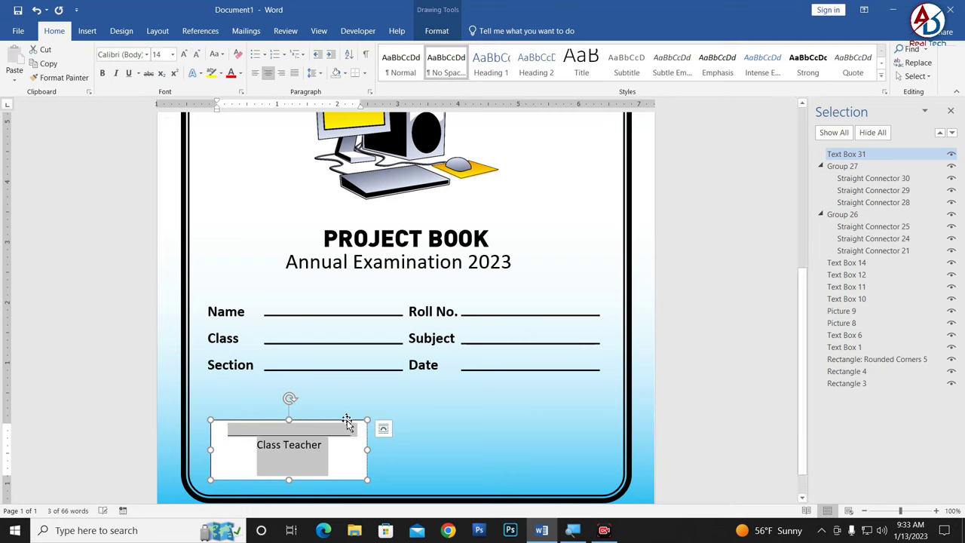
pyautogui.click(184, 54)
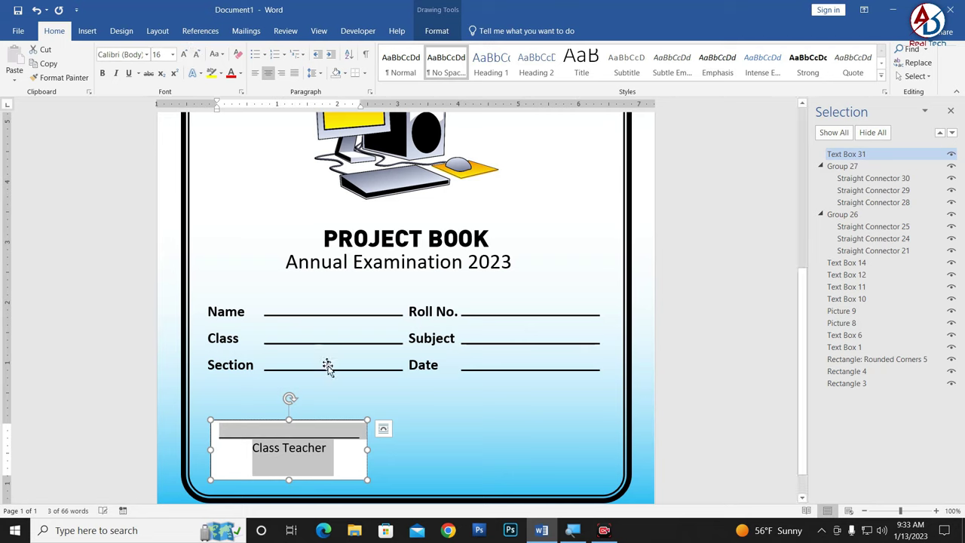
pyautogui.click(340, 435)
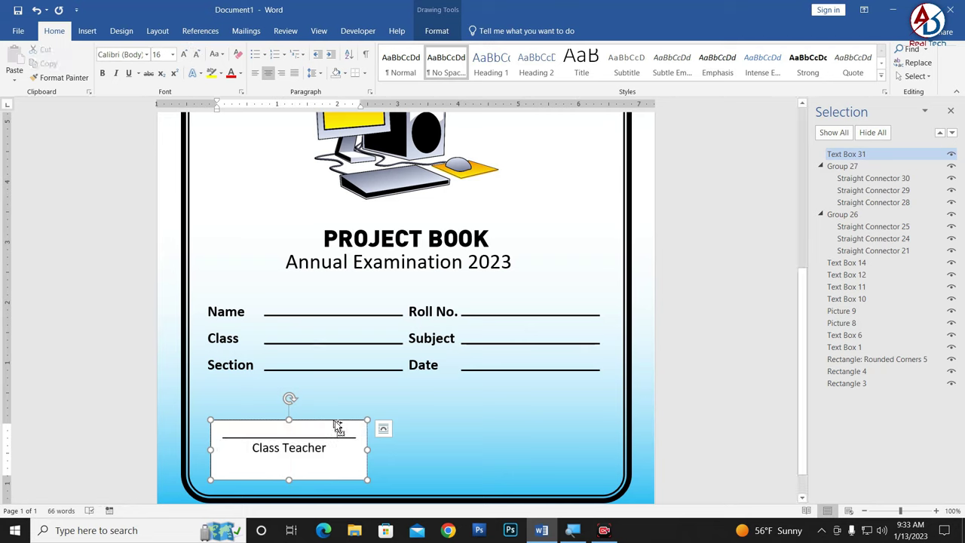
pyautogui.moveTo(337, 427)
pyautogui.keyDown('ctrl'); pyautogui.mouseDown()
pyautogui.moveTo(563, 428)
pyautogui.moveTo(472, 449)
pyautogui.mouseUp(); pyautogui.keyUp('ctrl')
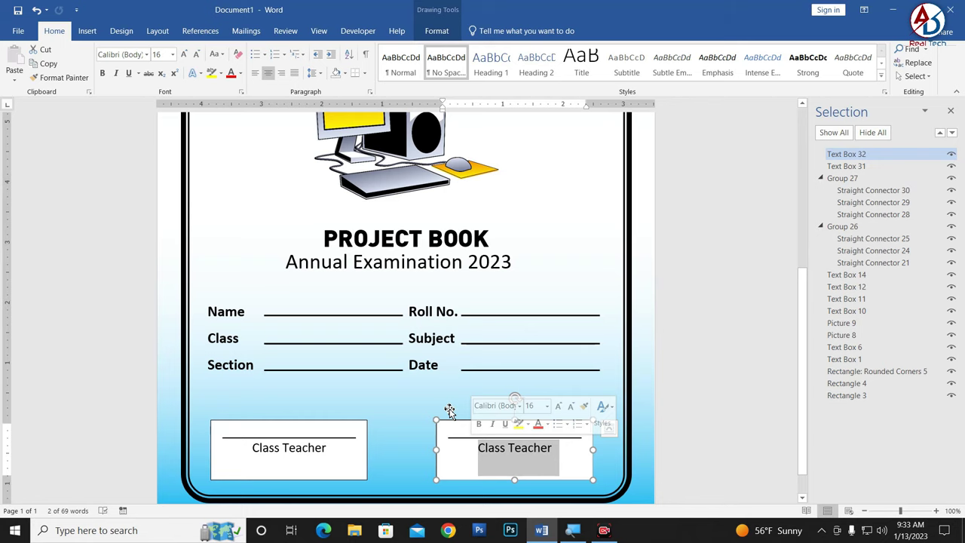
# Retype the copy as 'School Signature' and set the Class Teacher box to No Outline
pyautogui.write('Sc')
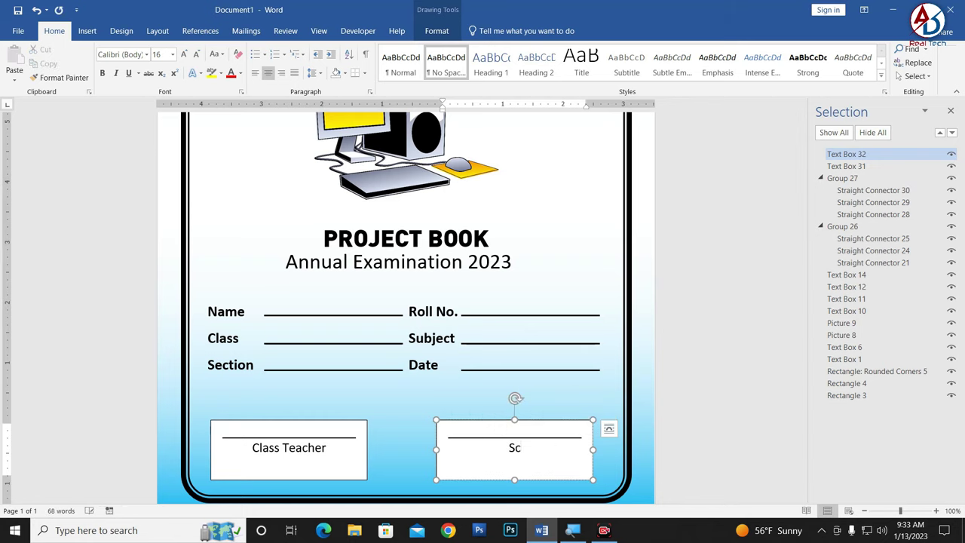
pyautogui.write('hool Signature')
pyautogui.scroll(-4, 387, 448)
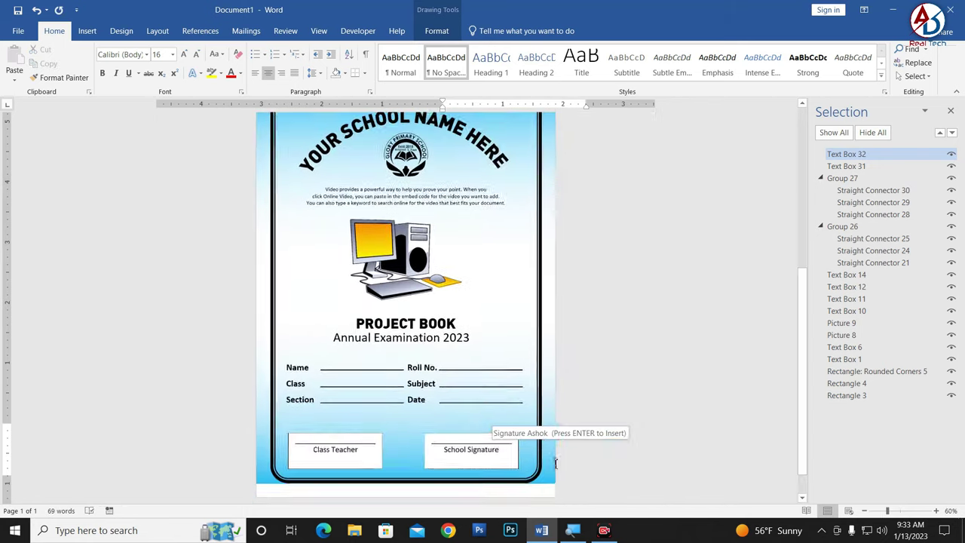
pyautogui.click(375, 463)
pyautogui.click(436, 31)
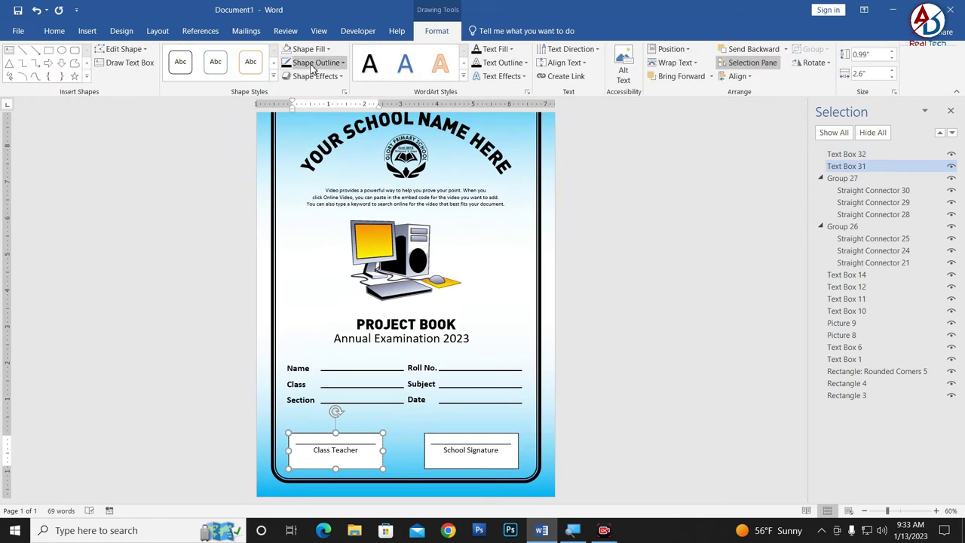
pyautogui.click(313, 66)
pyautogui.click(317, 168)
pyautogui.click(317, 62)
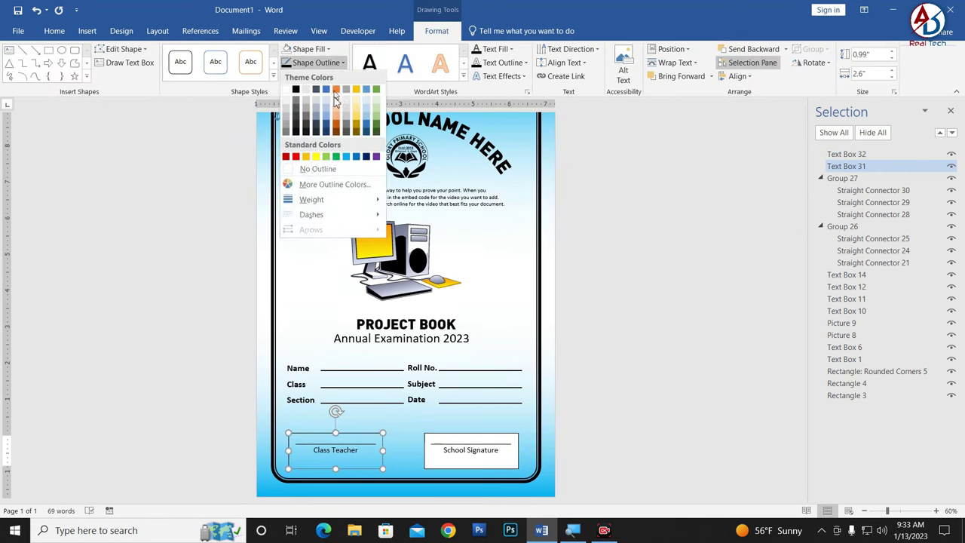
pyautogui.click(317, 169)
# Remove the outline from the School Signature box as well
pyautogui.click(490, 456)
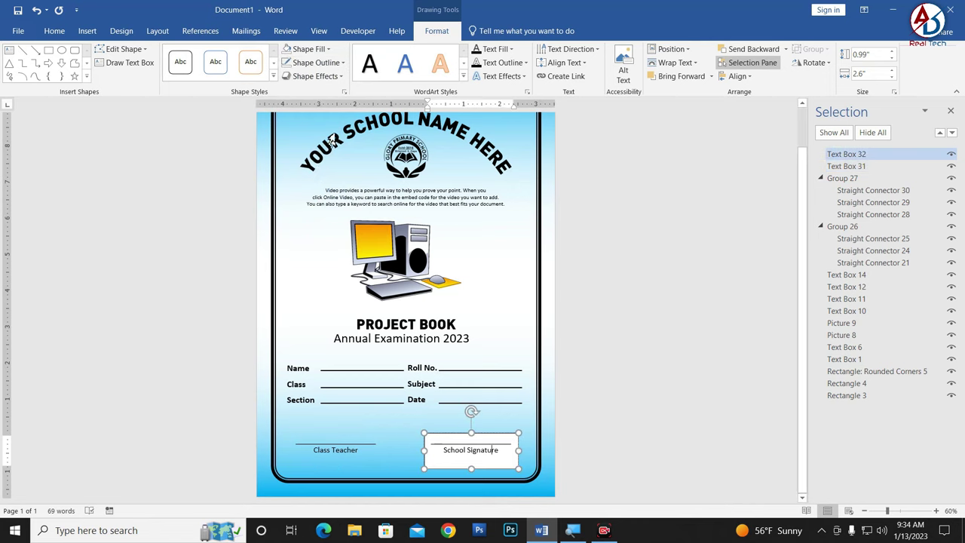
pyautogui.click(288, 63)
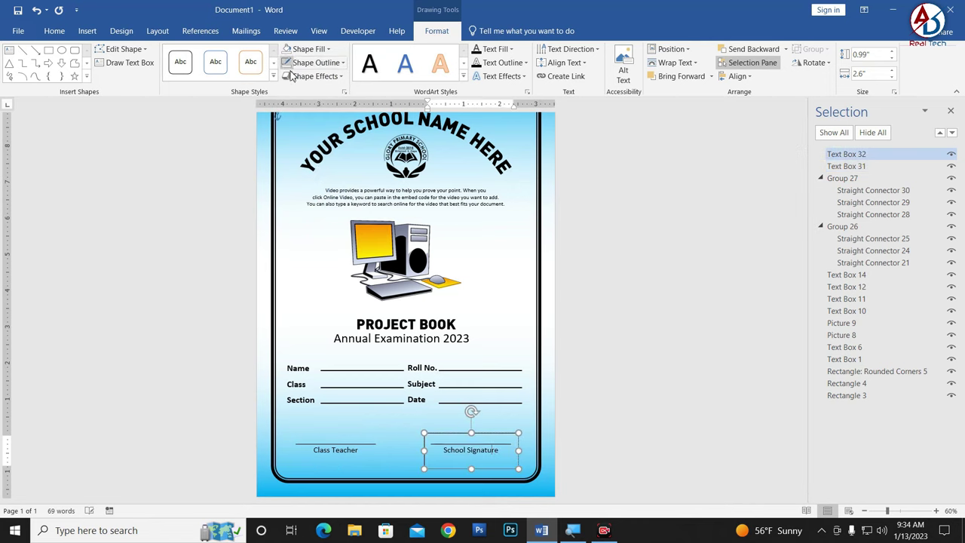
pyautogui.click(626, 276)
pyautogui.scroll(-4, 530, 332)
pyautogui.scroll(1, 439, 411)
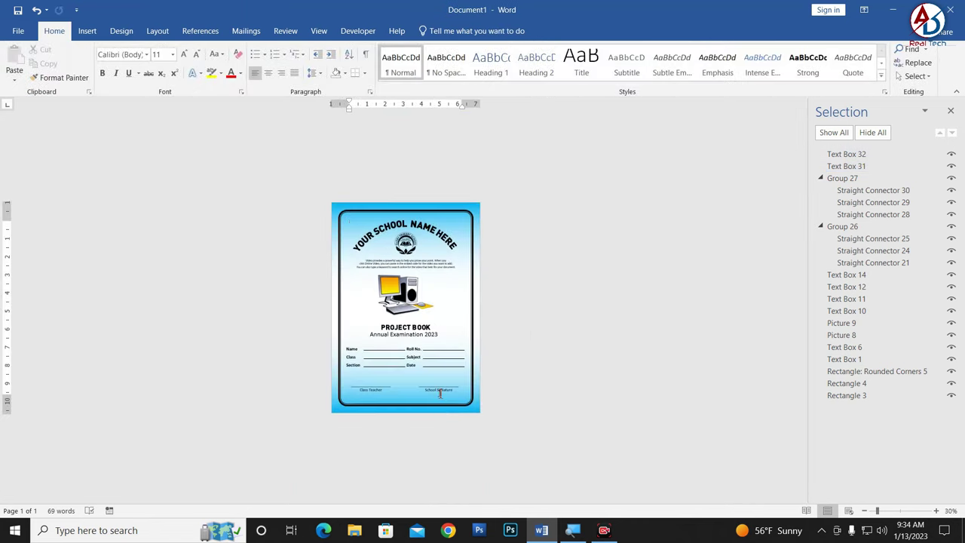
pyautogui.scroll(2, 440, 393)
pyautogui.click(511, 355)
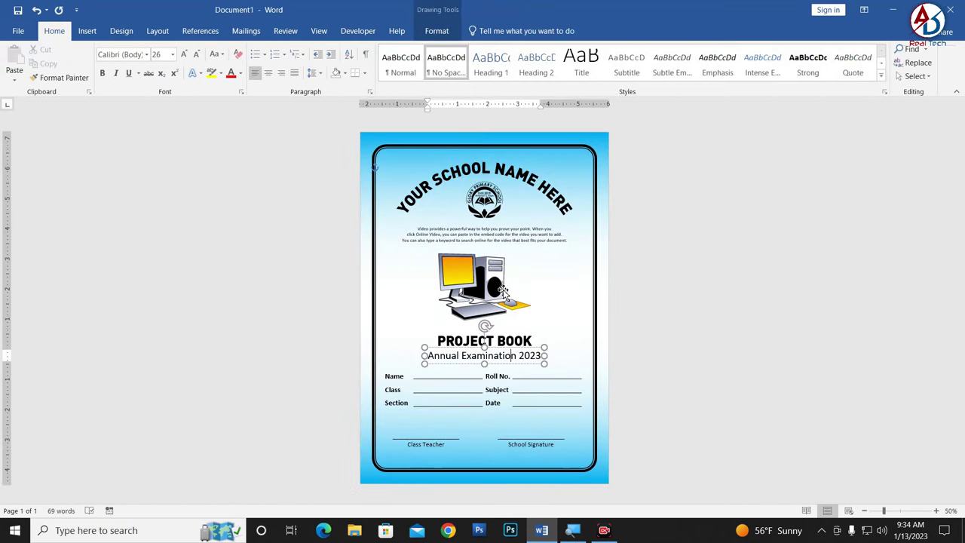